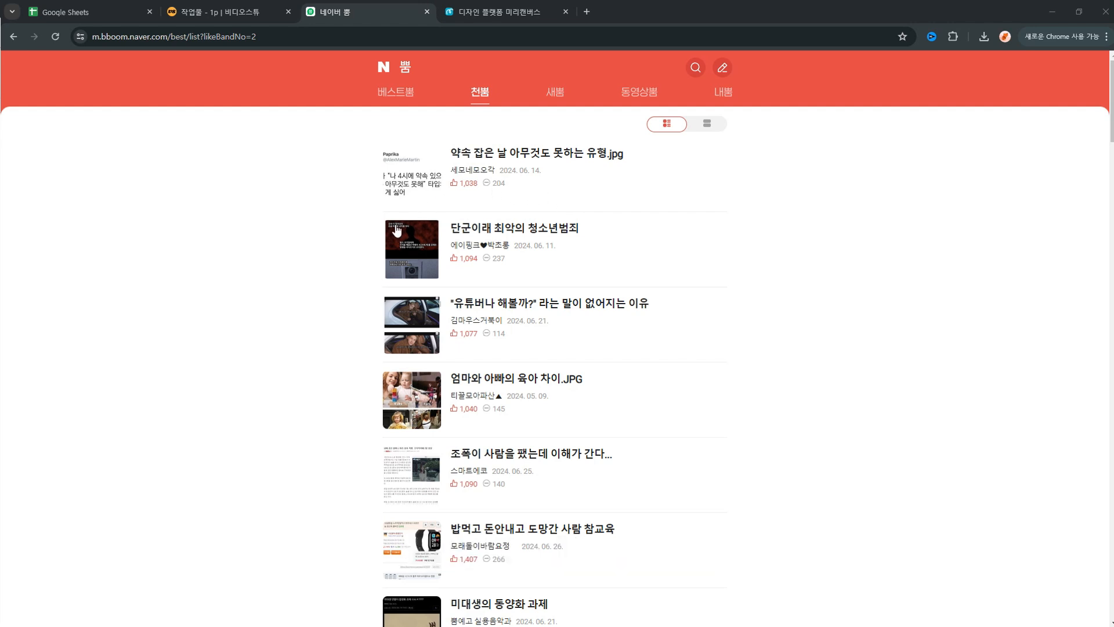
# - Look through the 새뿜 and 동영상뿜 sections of the Naver 뿜 site, ending on the 천뿜 list
pyautogui.click(482, 91)
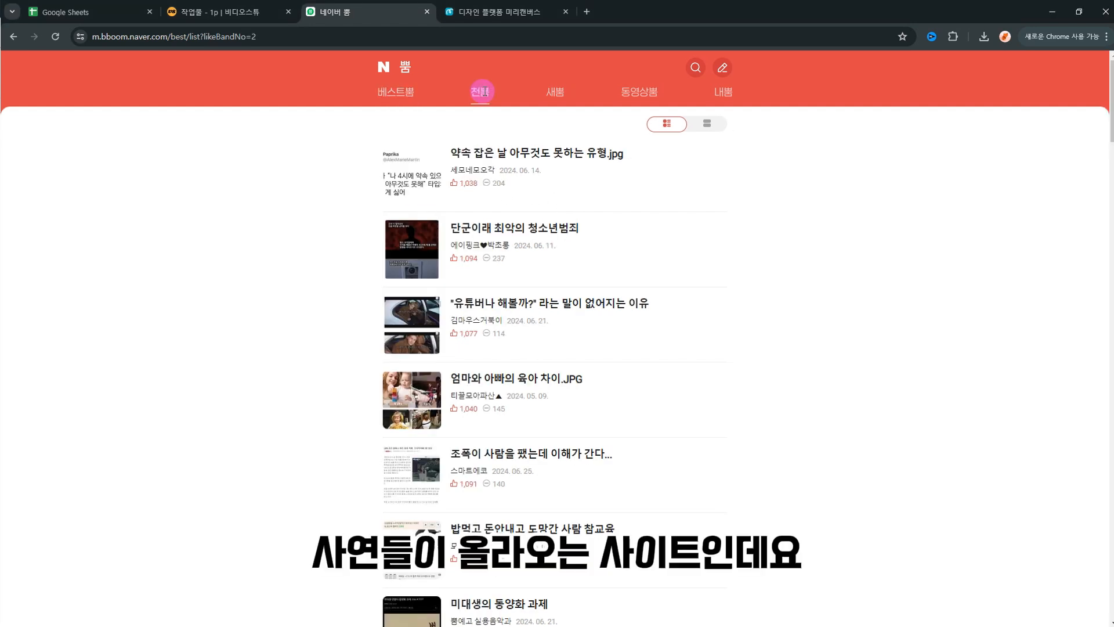
pyautogui.click(550, 91)
pyautogui.click(625, 100)
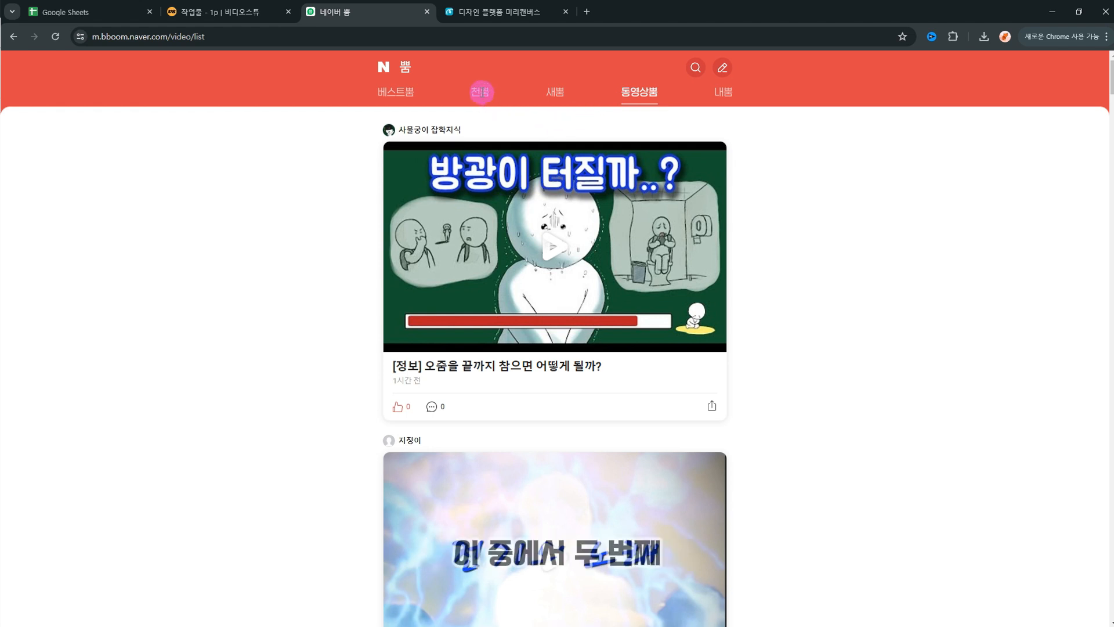
pyautogui.click(481, 91)
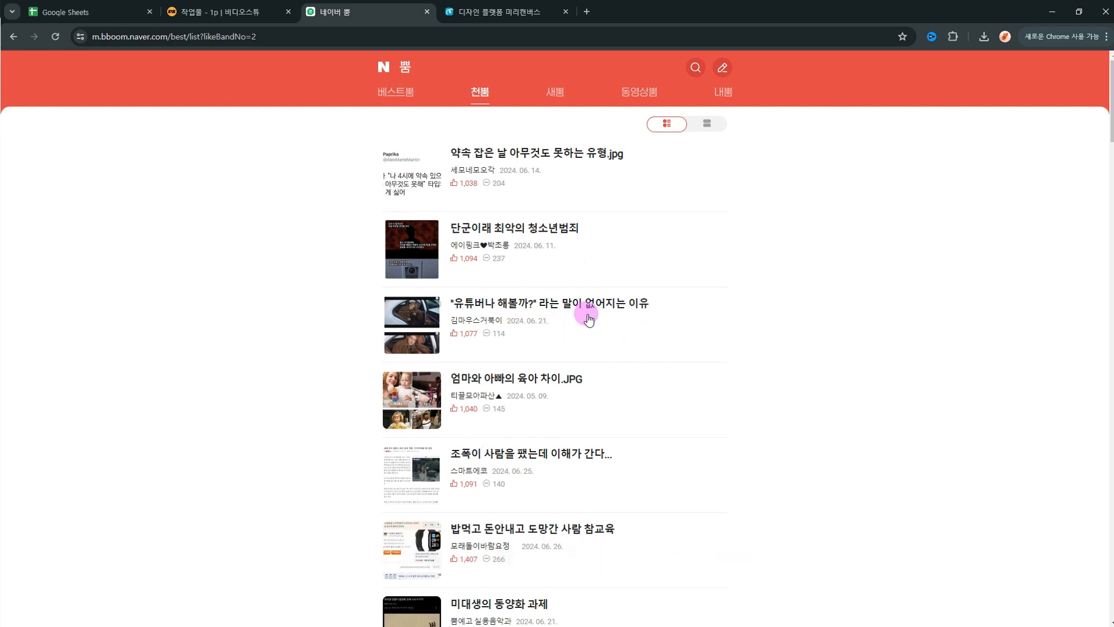
# - Browse the 천뿜 stories for a topic and open the post about drinking Twosome's watermelon juice every day last year
pyautogui.scroll(-5, 583, 313)
pyautogui.scroll(-15, 588, 318)
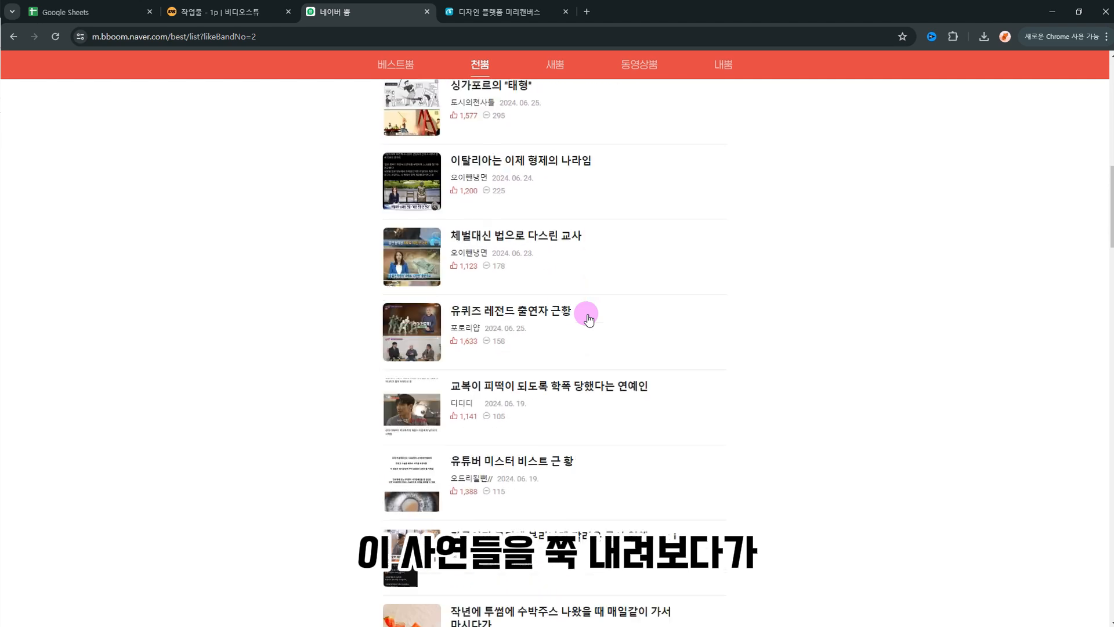
pyautogui.scroll(-5, 588, 318)
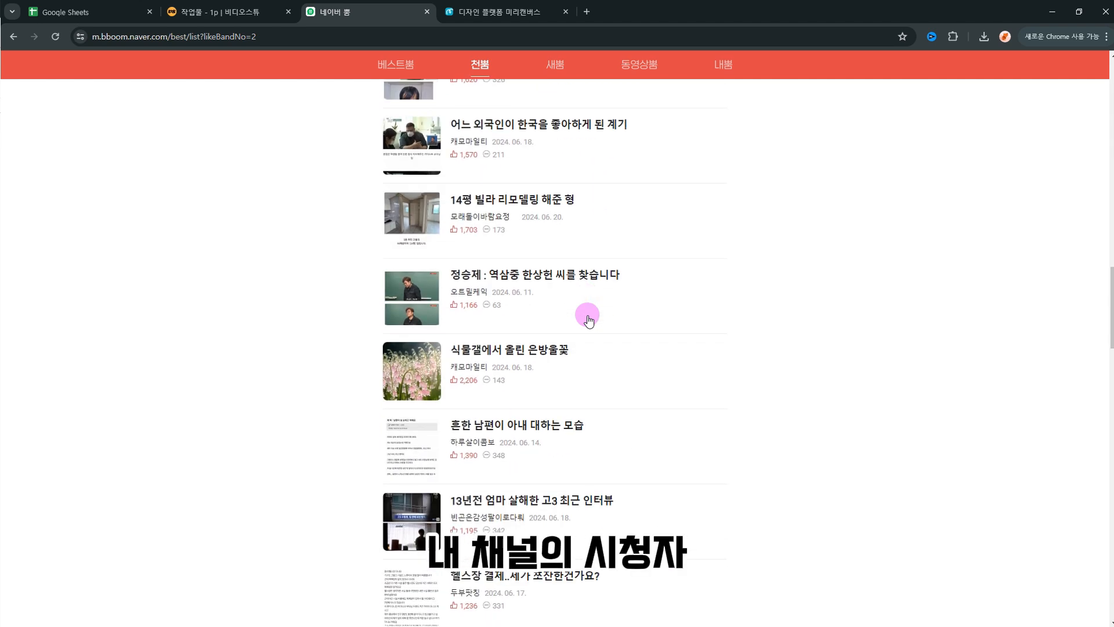
pyautogui.scroll(-4, 589, 318)
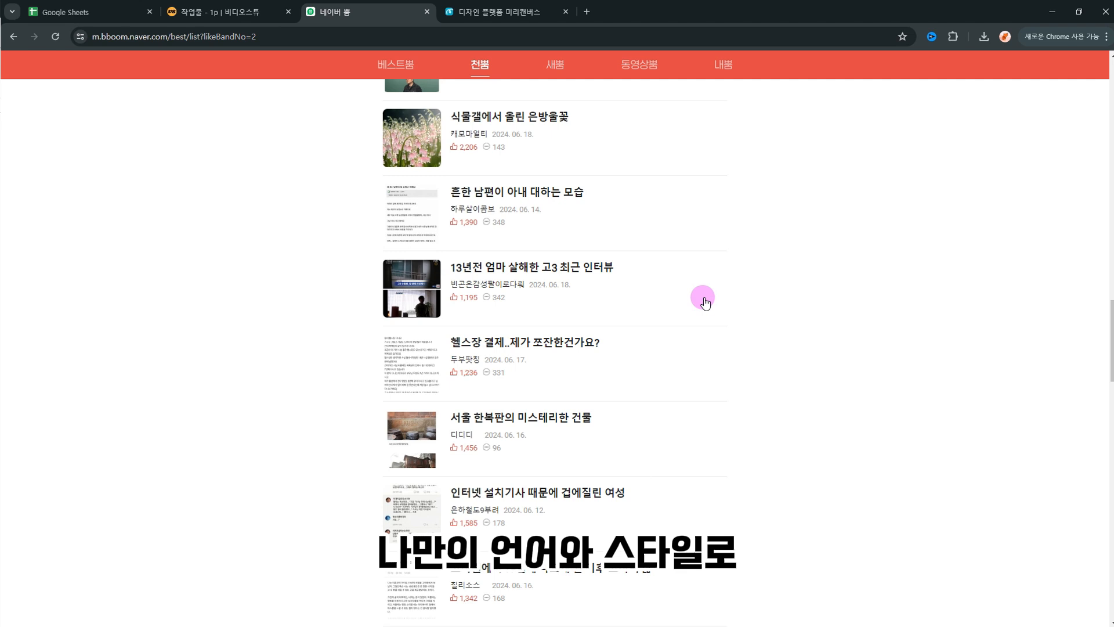
pyautogui.scroll(9, 510, 253)
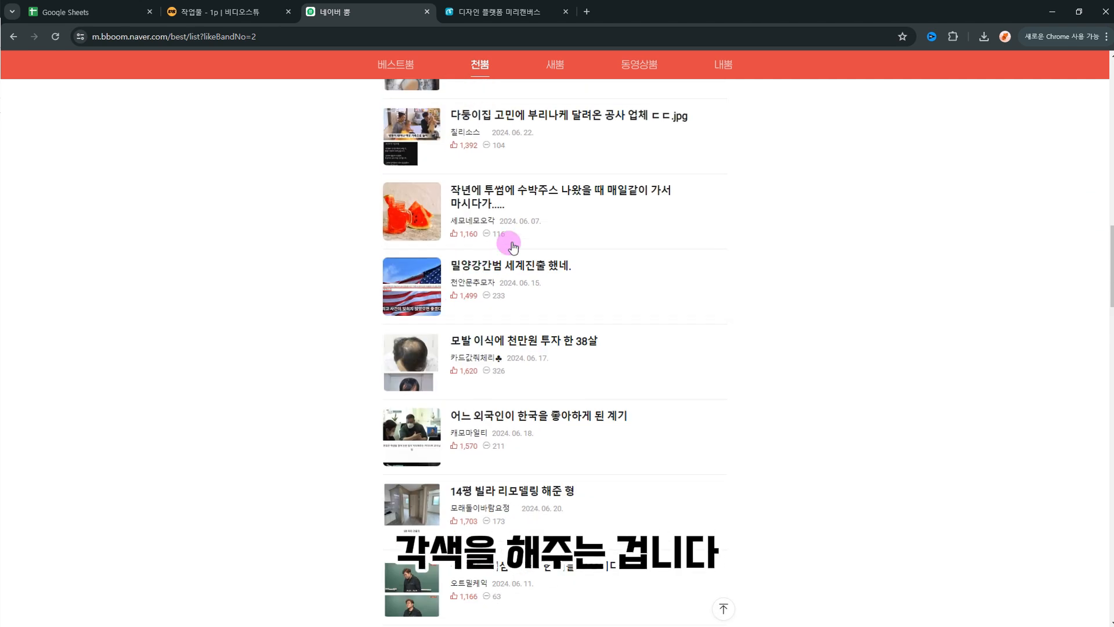
pyautogui.click(513, 207)
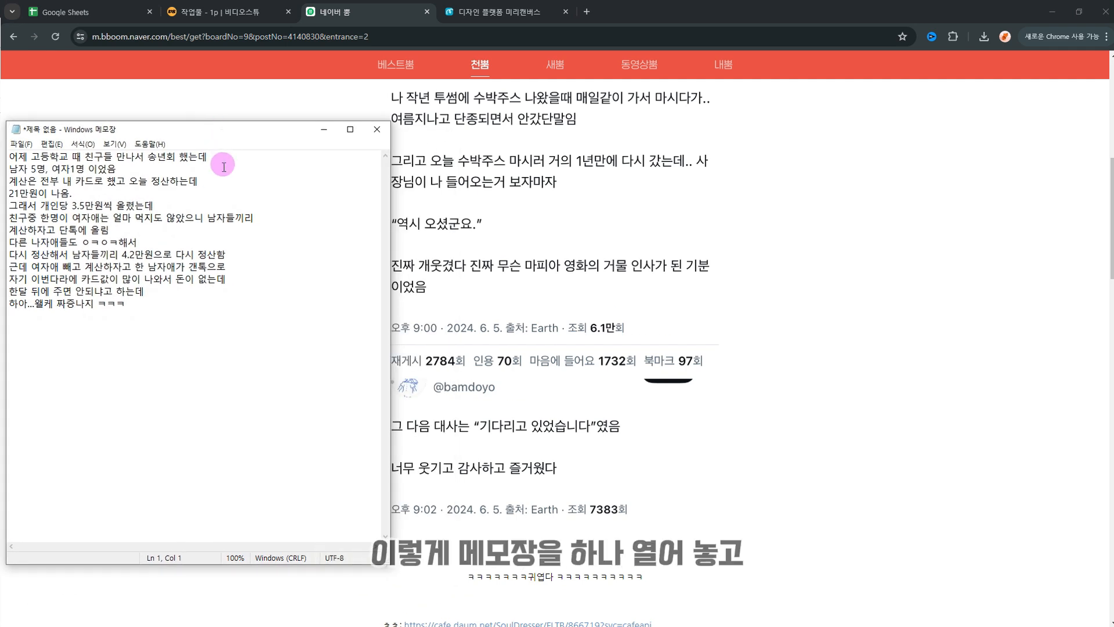
# - In Notepad, write a reworded version of the reunion bill-splitting story below the original, with 6 men, 1 woman and a 280,000-won bill, and select it
pyautogui.click(131, 308)
pyautogui.press('Return')
pyautogui.press('Return')
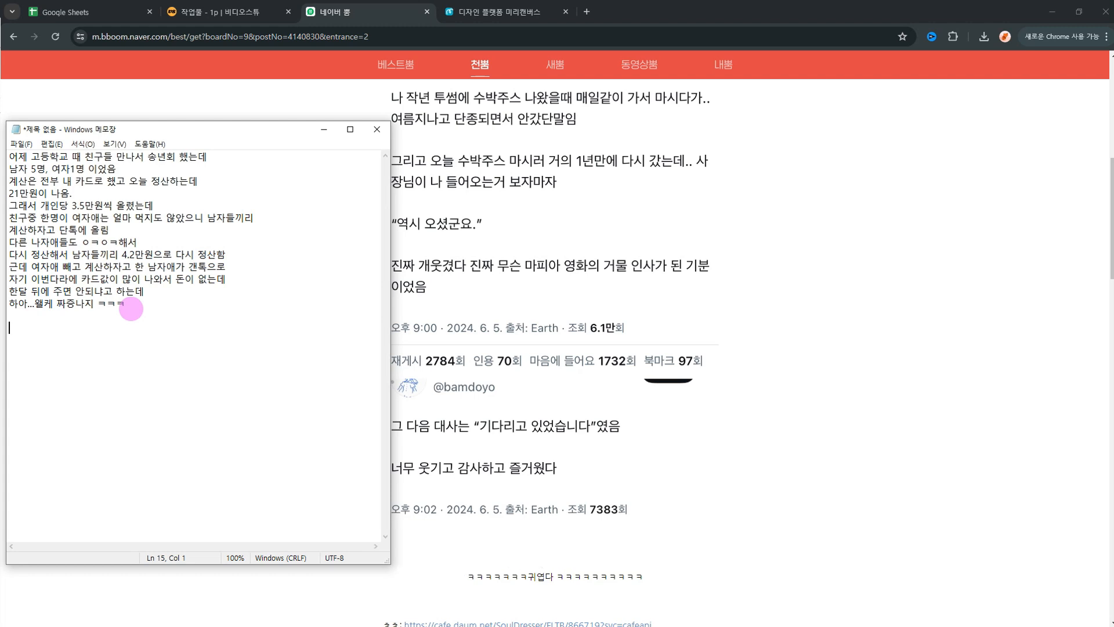
pyautogui.write('어제 고딩 동창회 모임 갔다왔는데 남자 6명, 여자 1명 이었음 계산은 총 28만원 나와서 내가 카드깡 하고 정산하는데 한명당 4만원씩 내기로 했음 근데 단톡방에서 한 친구녀석이 여자애는 거의 안먹었으니까 돈 걷지말고 남자들끼리 계산하자고 멋있는척 함 다른 애들도 그러자고 해서 다시 계산해서 남자들끼리만 4.6만원씩 하자고 올림 근데 갑자기 여자애는 계산하지 말래')
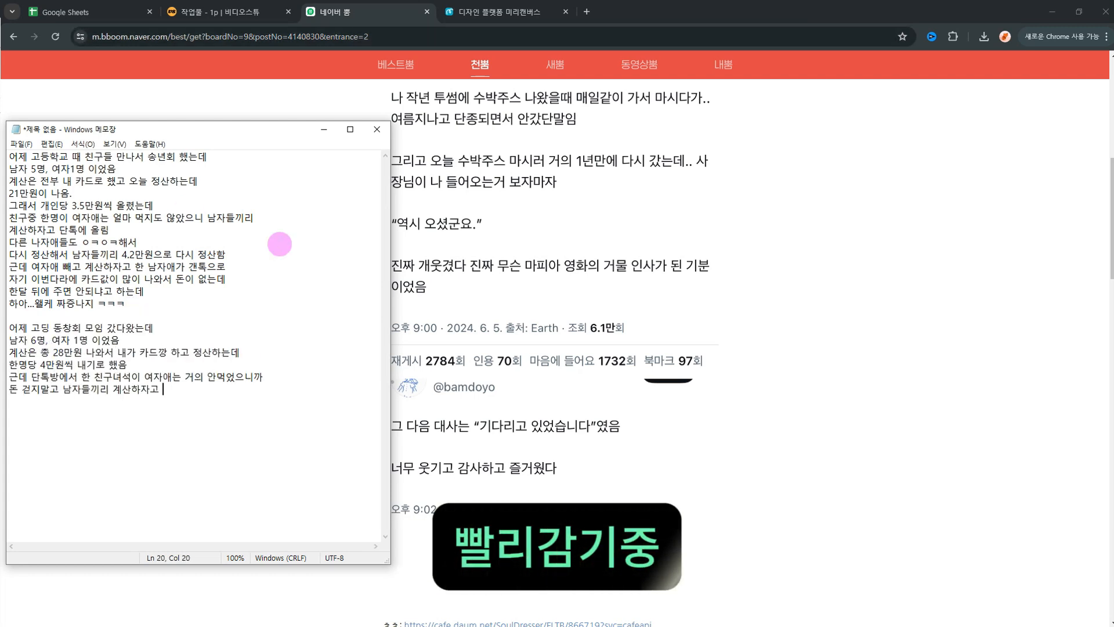
pyautogui.press('BackSpace')
pyautogui.write('자고 한 친구가 갠톡으로 자기 이번달 대출 갚아야 한다고 돈이 없다면서 나중에 주면 안되겠냐고 하는데.. 아놔.... 왜케 짜증나지ㅋ 이런친구 손절 해야되는거 맞는거냐?')
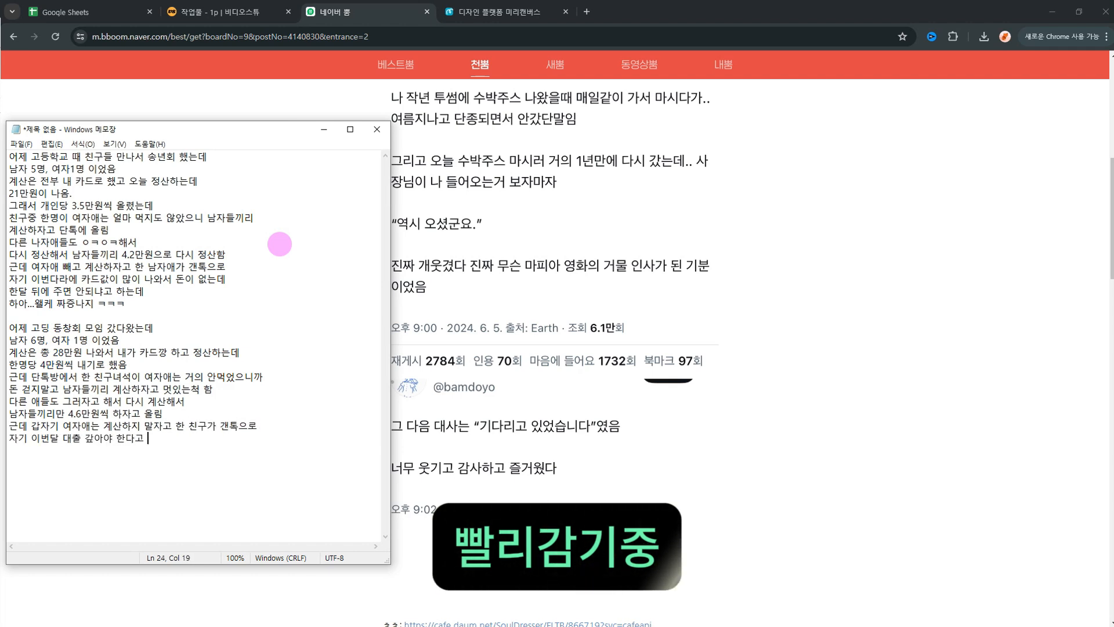
pyautogui.moveTo(174, 474); pyautogui.dragTo(9, 323)
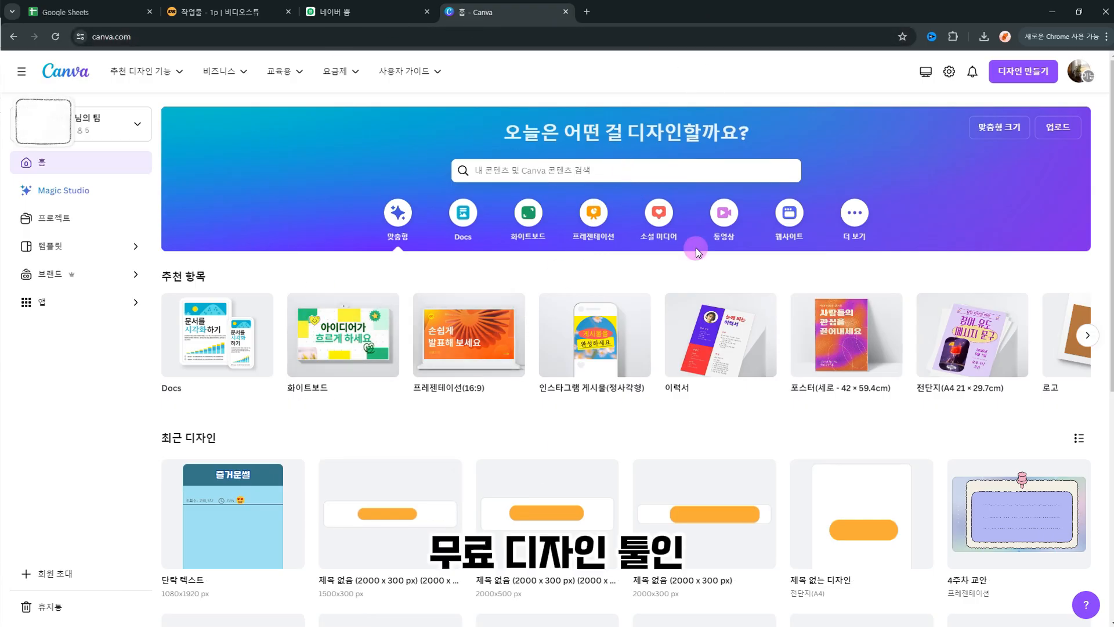
# - In Canva, create a new custom-size design of 1080 × 1920 px
pyautogui.moveTo(148, 85)
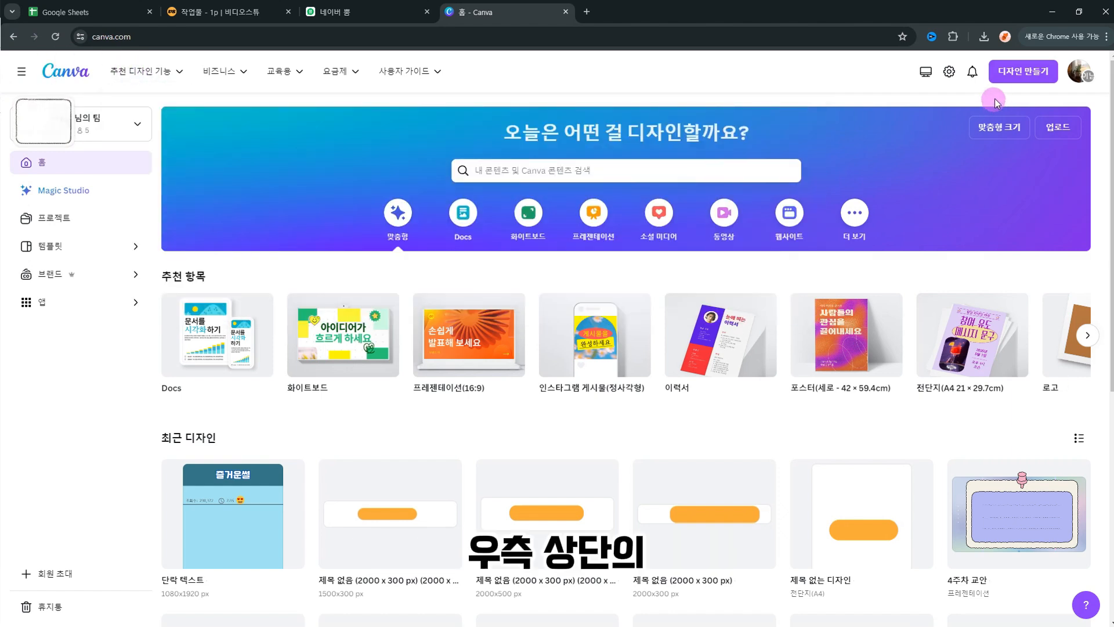
pyautogui.click(1016, 74)
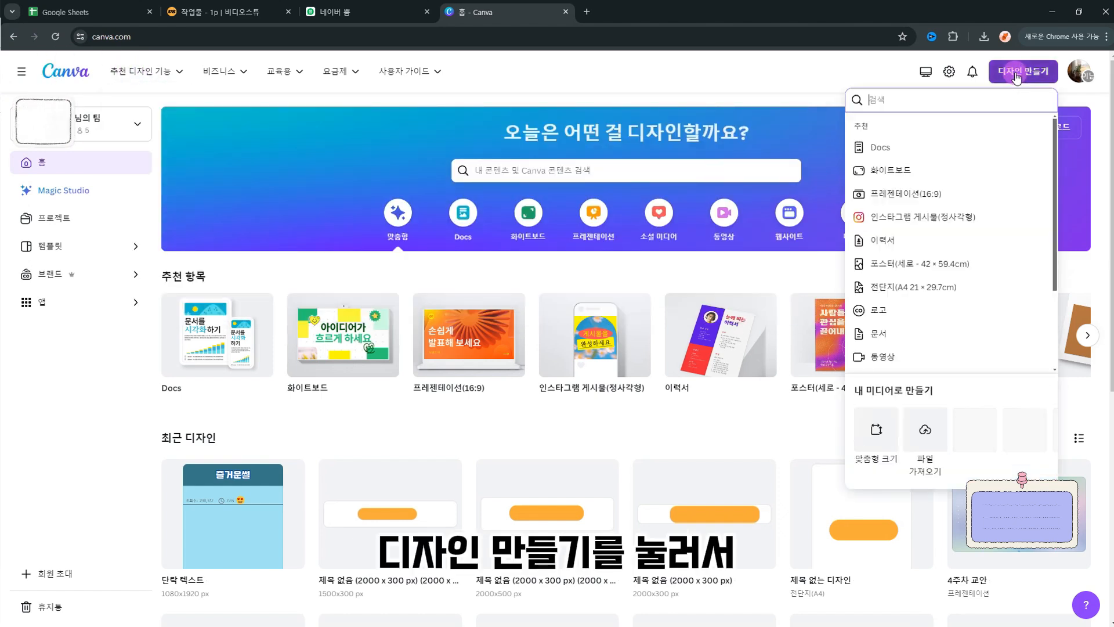
pyautogui.click(887, 431)
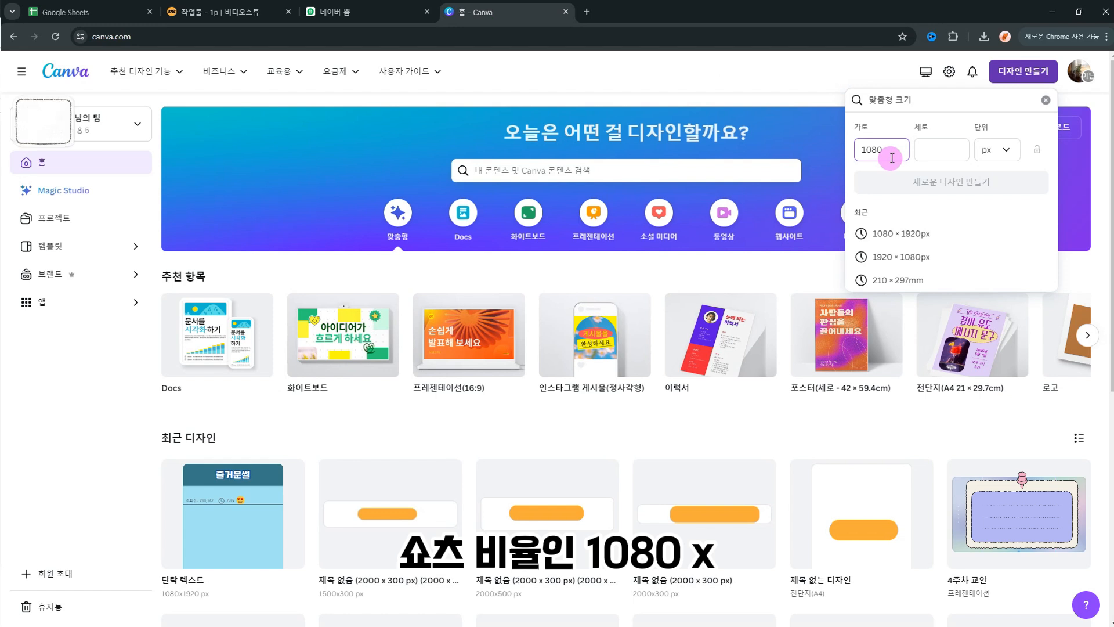
pyautogui.press('Tab')
pyautogui.write('19')
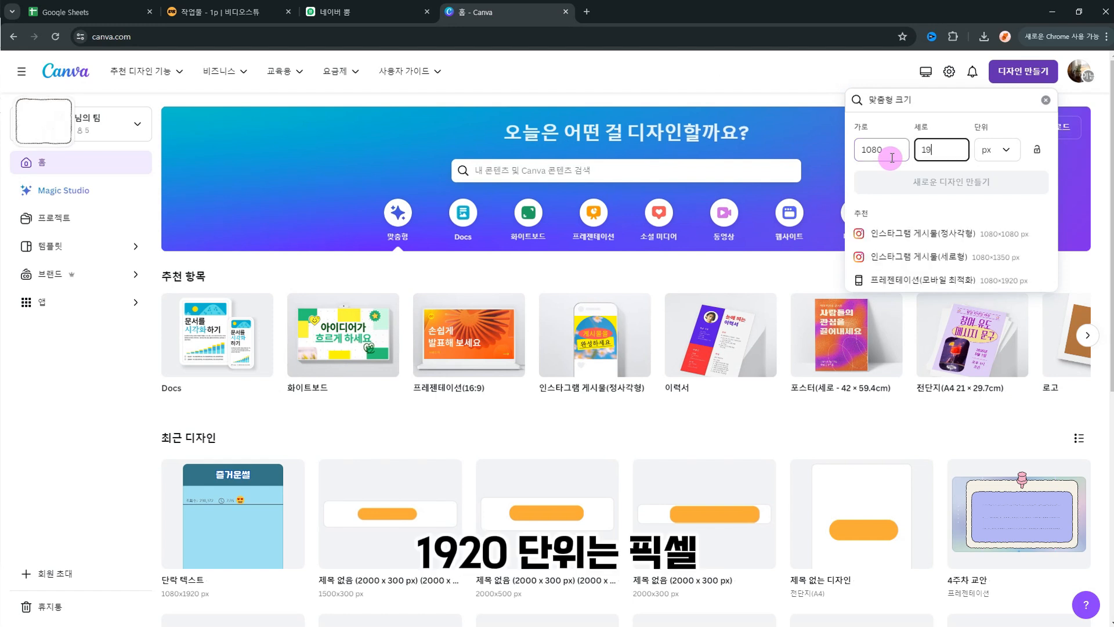
pyautogui.write('20')
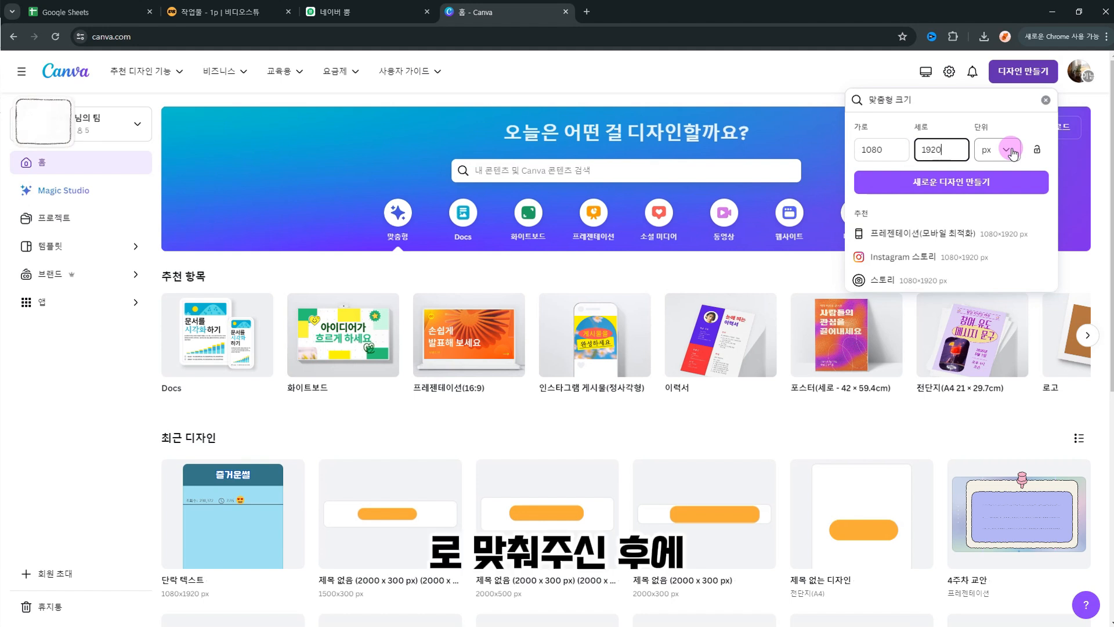
pyautogui.click(944, 181)
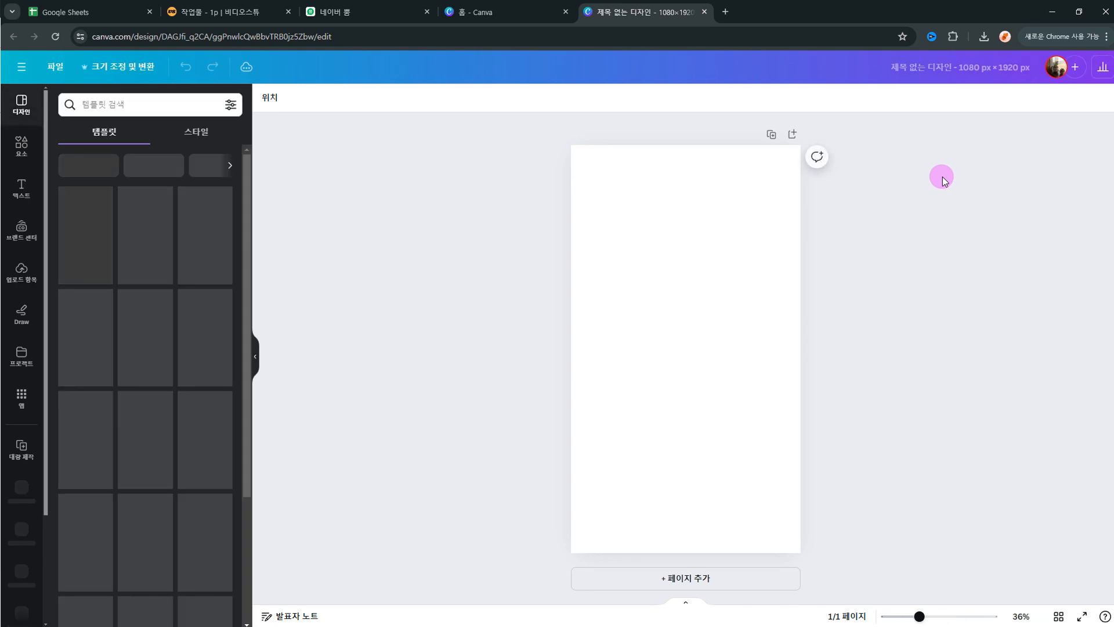
# - Set the page background to a custom light blue, #B0E0F1
pyautogui.click(264, 102)
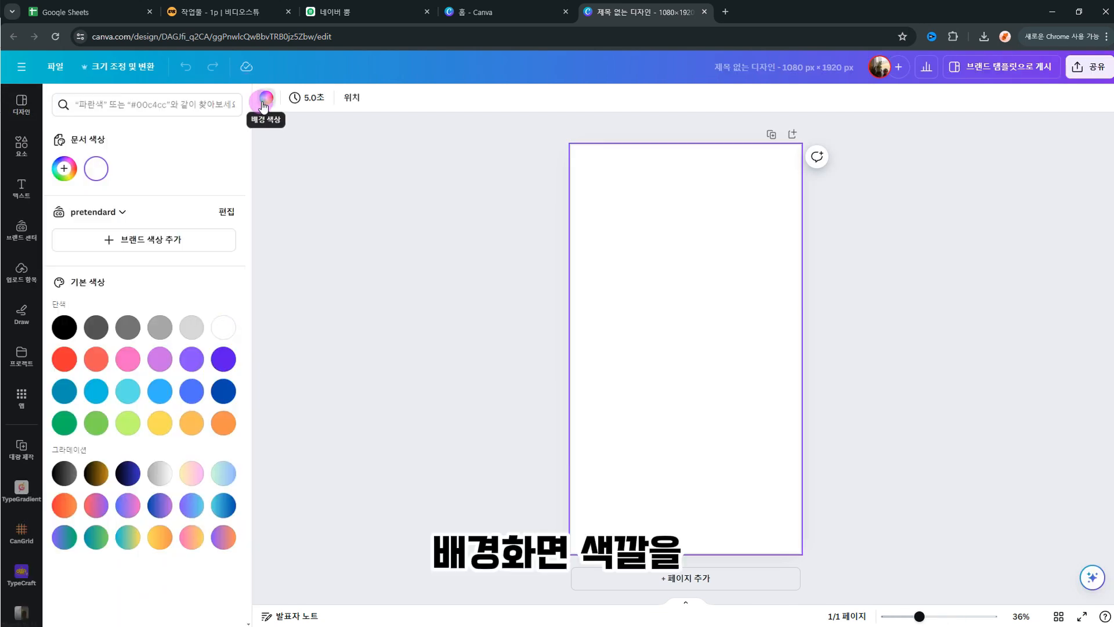
pyautogui.click(64, 168)
pyautogui.click(102, 226)
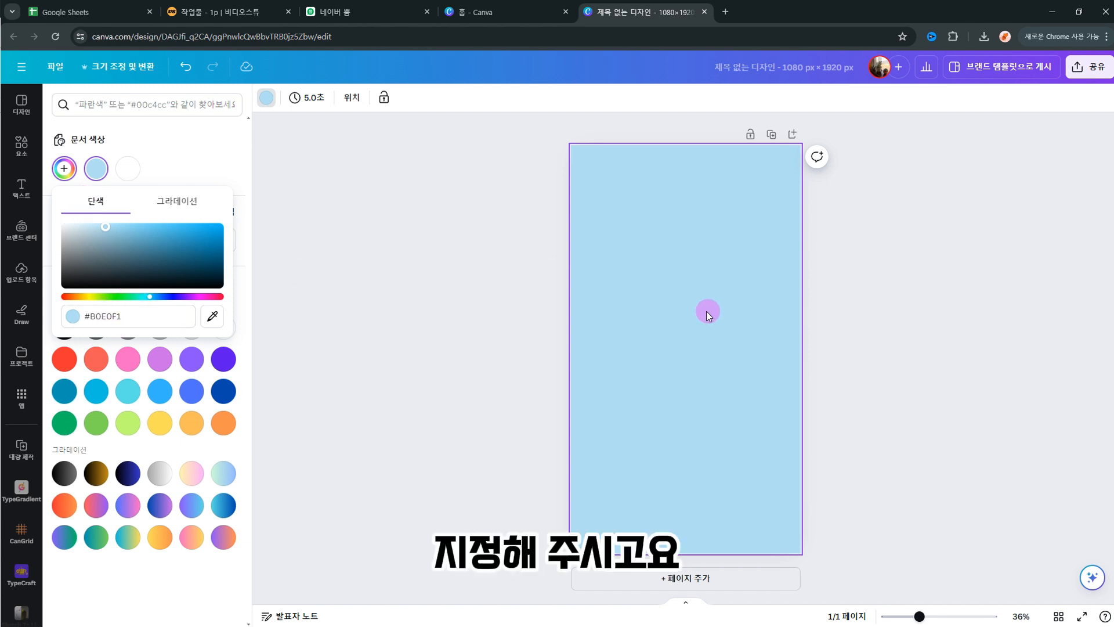
# - Search the elements for 기본사각형, add the plain square, and stretch it into a full-width header bar along the page's upper edge
pyautogui.click(21, 149)
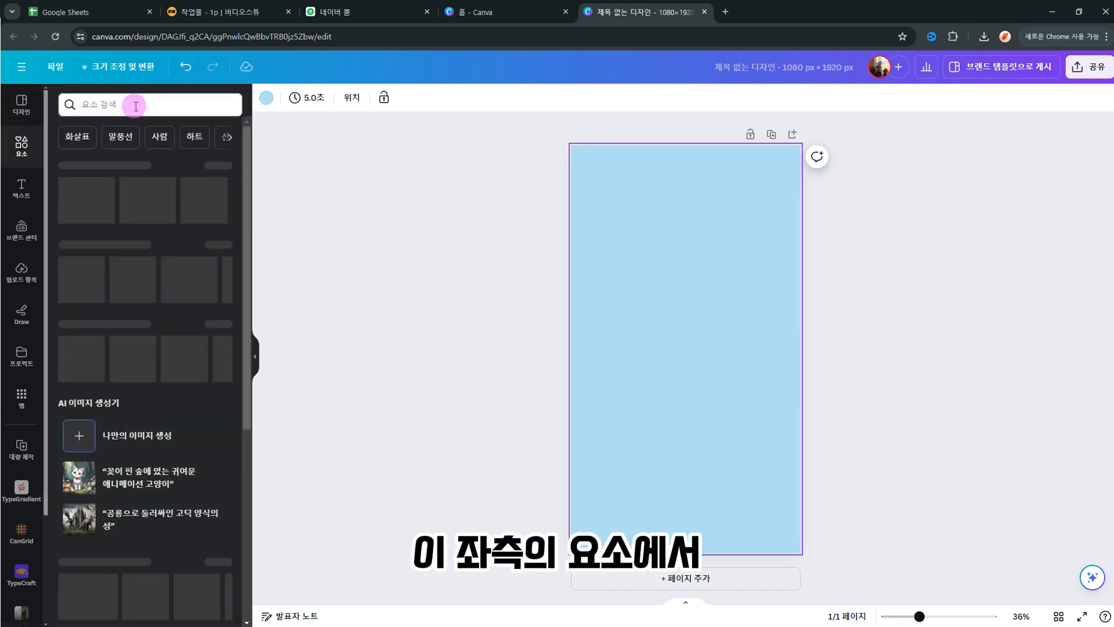
pyautogui.click(123, 105)
pyautogui.write('길본사각형')
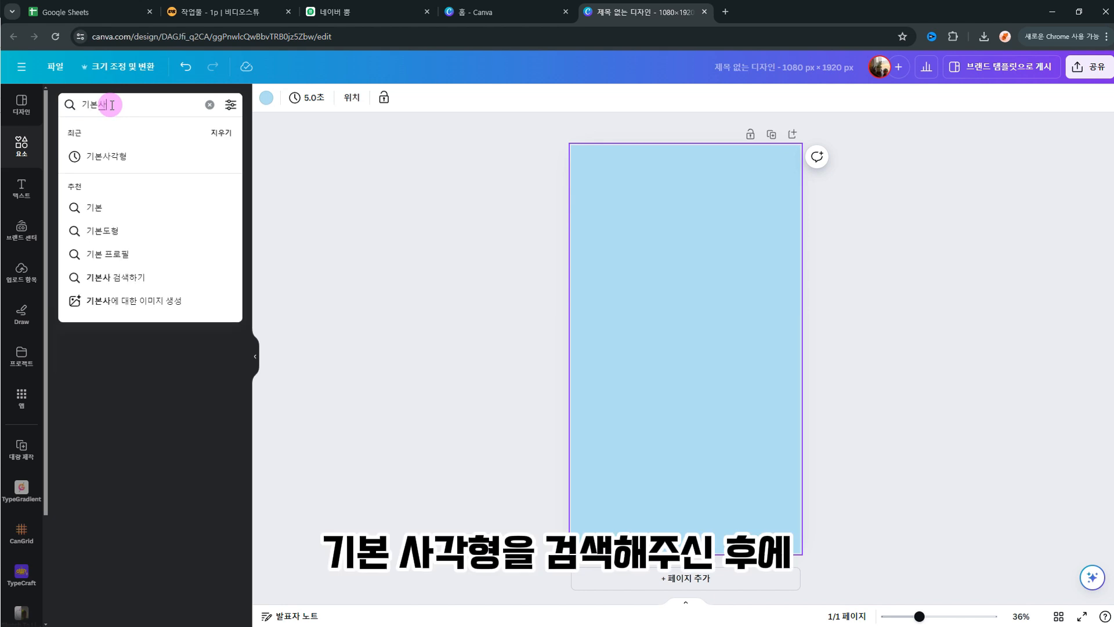
pyautogui.press('Return')
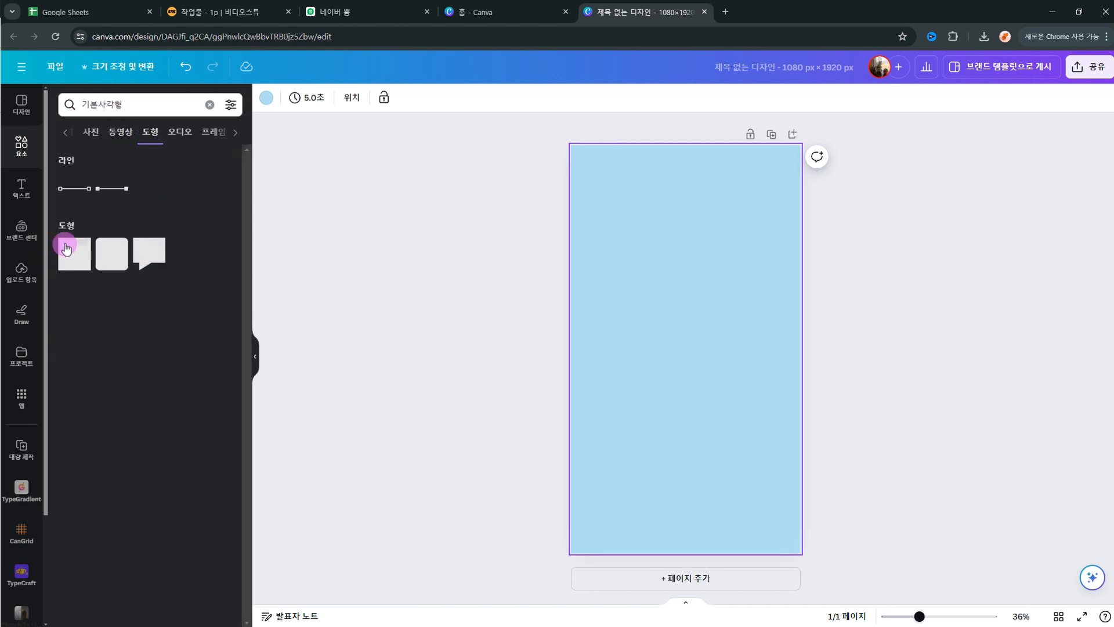
pyautogui.click(72, 265)
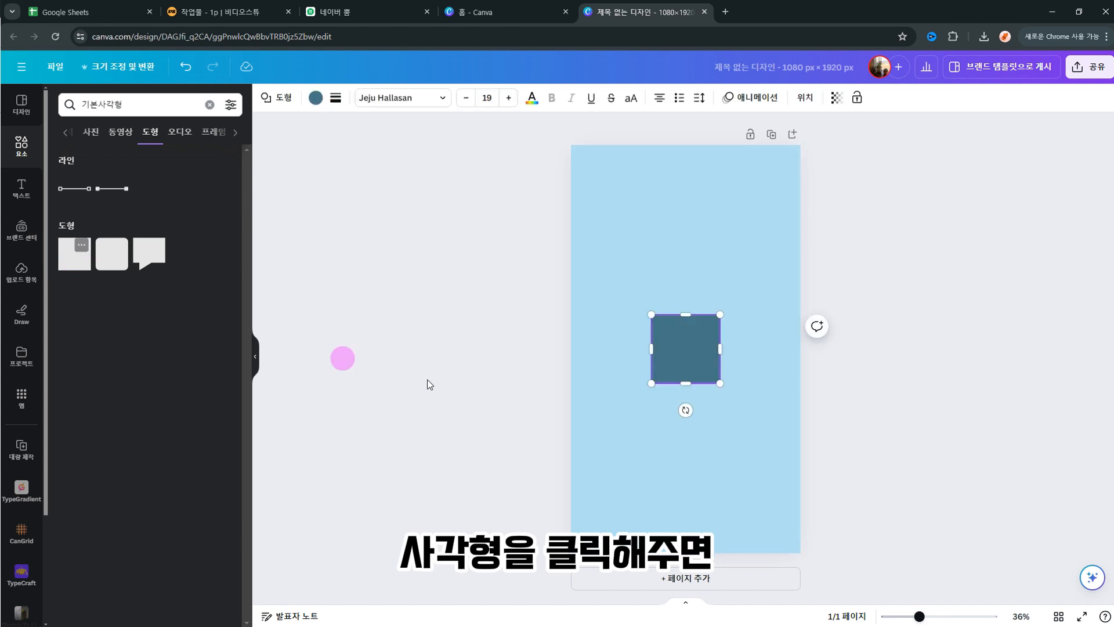
pyautogui.moveTo(681, 368); pyautogui.dragTo(805, 186)
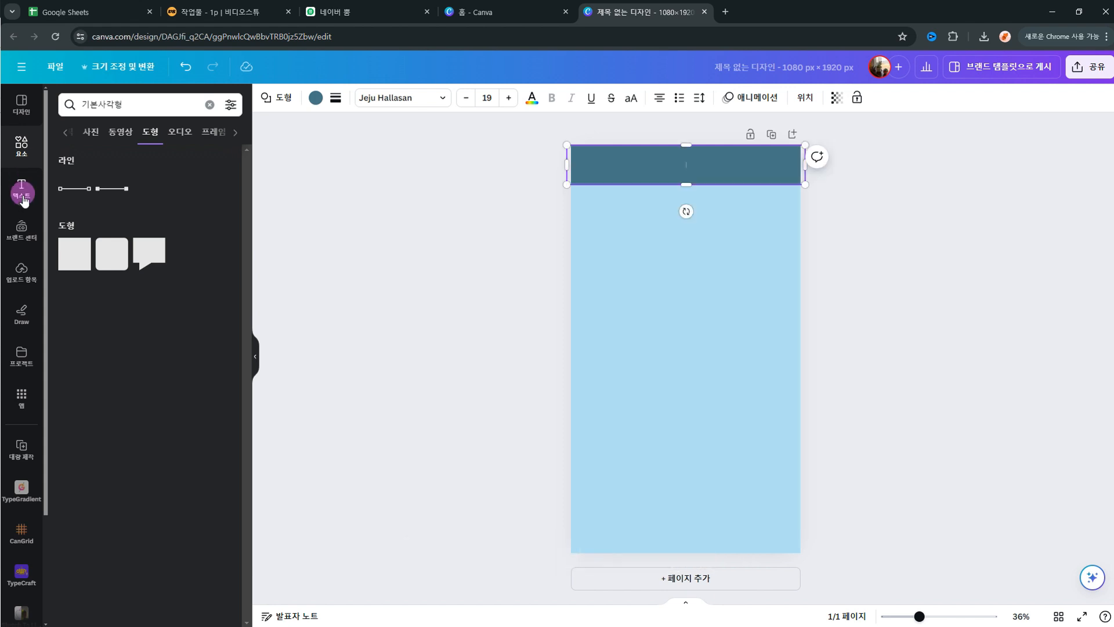
# - Add a text box, place it in the center of the header bar, and replace its text with "즐거운 썰"
pyautogui.click(22, 196)
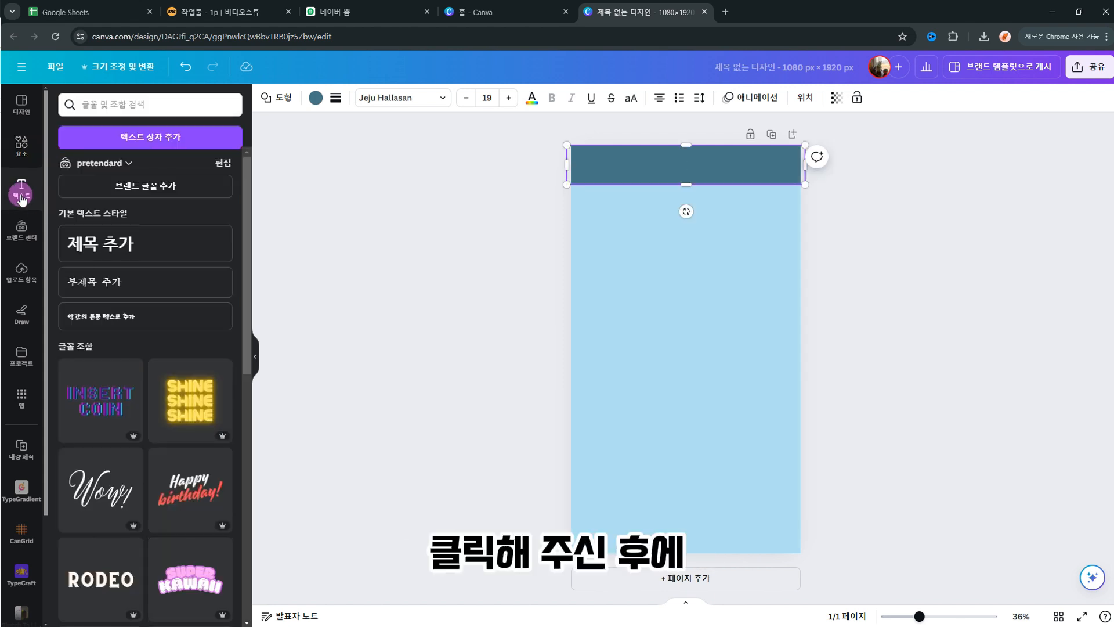
pyautogui.click(166, 142)
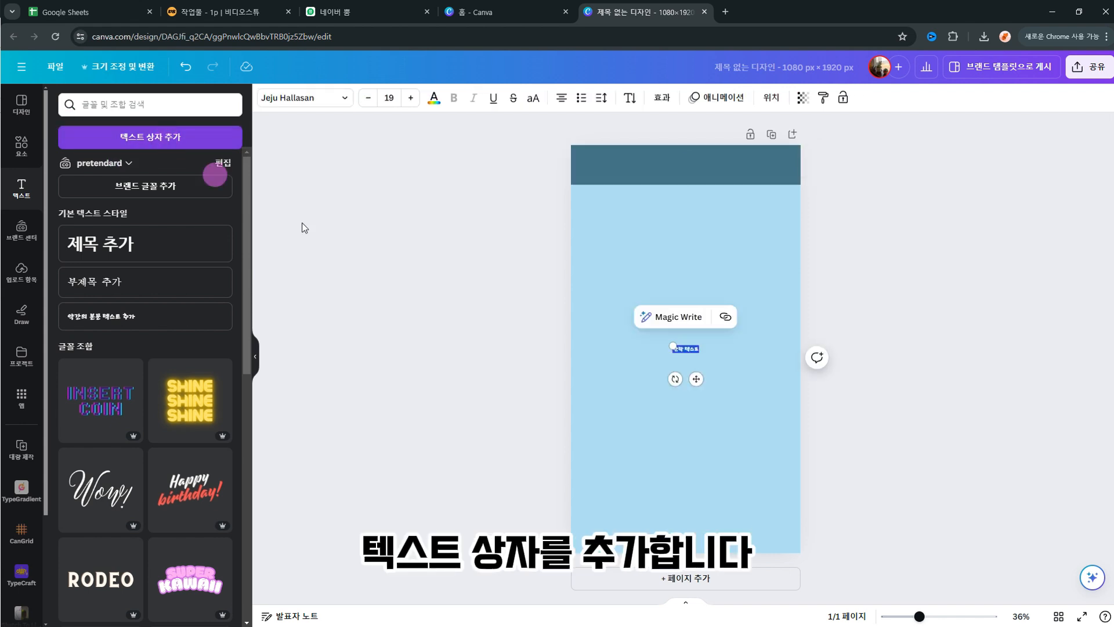
pyautogui.click(678, 363)
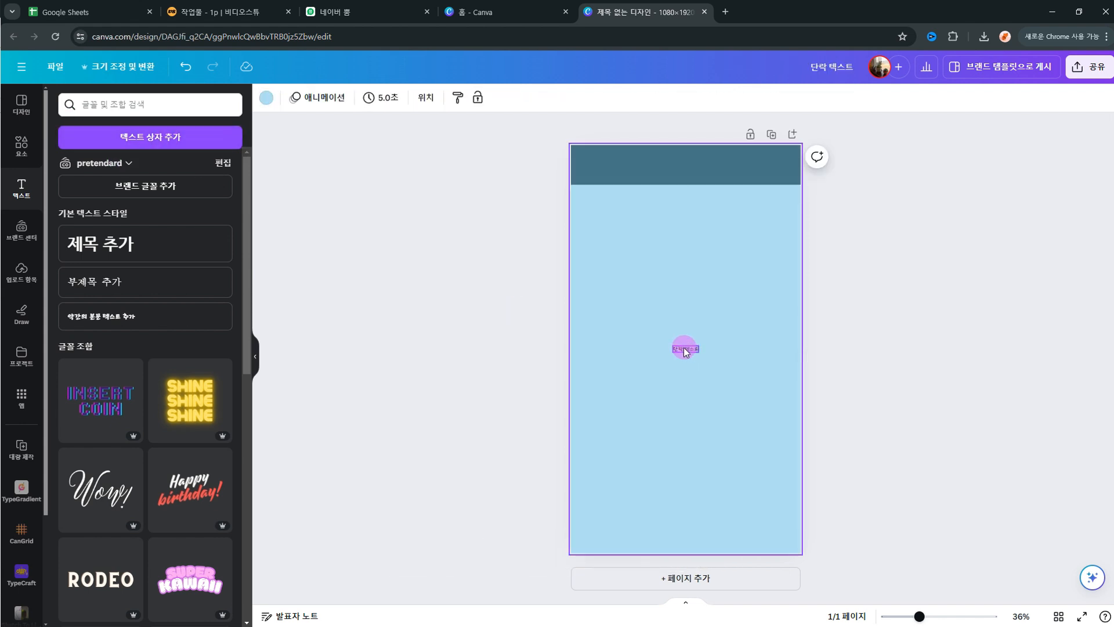
pyautogui.moveTo(684, 346); pyautogui.dragTo(687, 167)
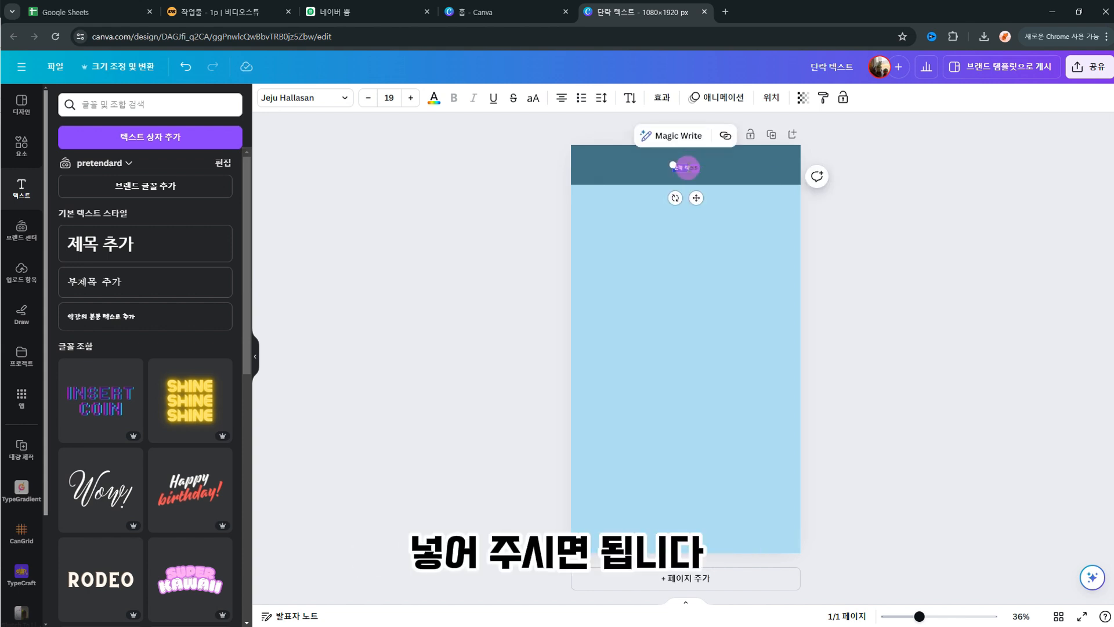
pyautogui.write('즐거운 썰')
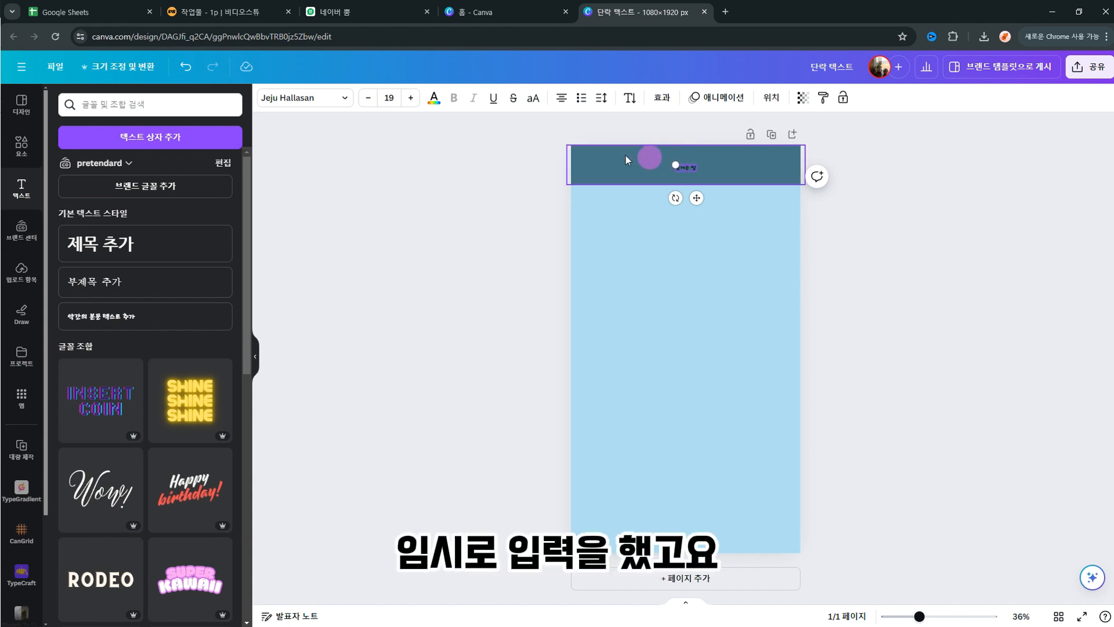
# - Set the header title's font size to 61 and its font to 210 네버랜드
pyautogui.click(411, 99)
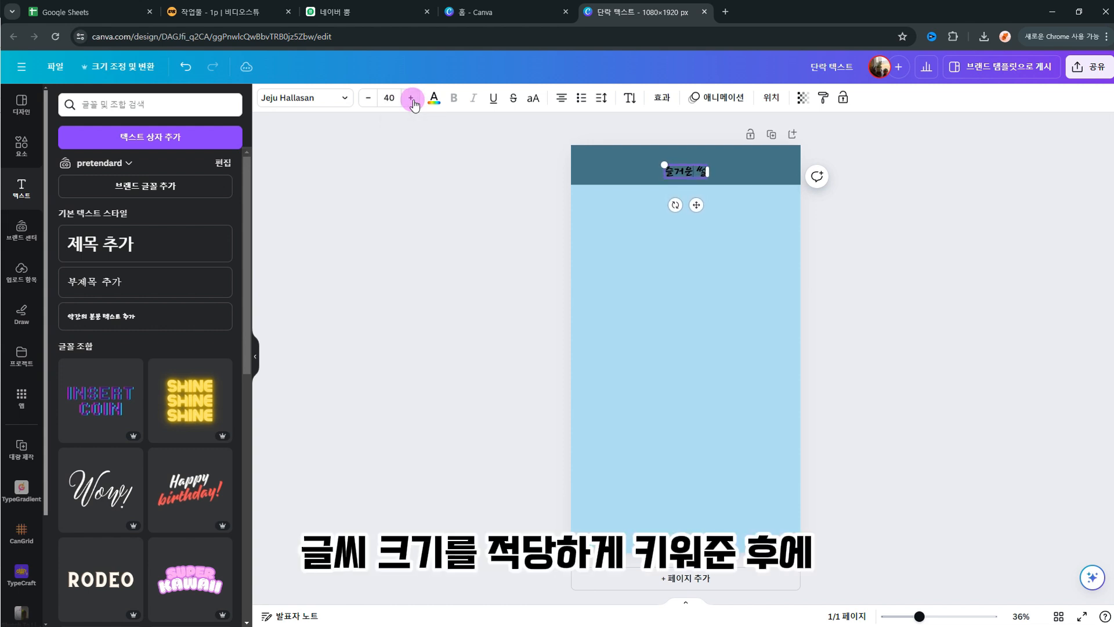
pyautogui.click(411, 100)
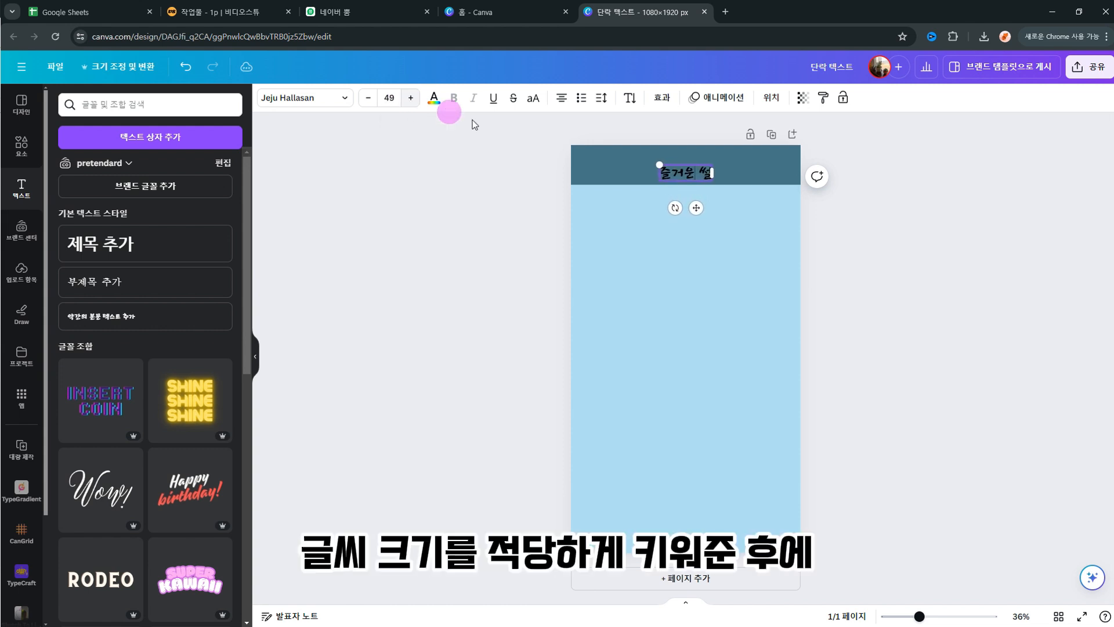
pyautogui.click(344, 100)
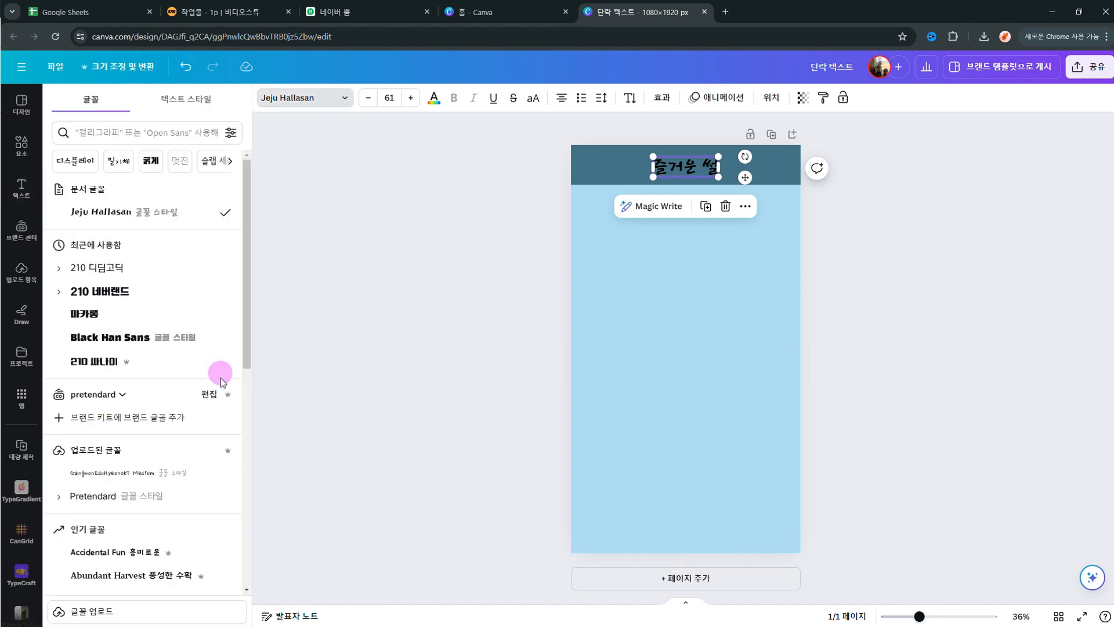
pyautogui.click(100, 293)
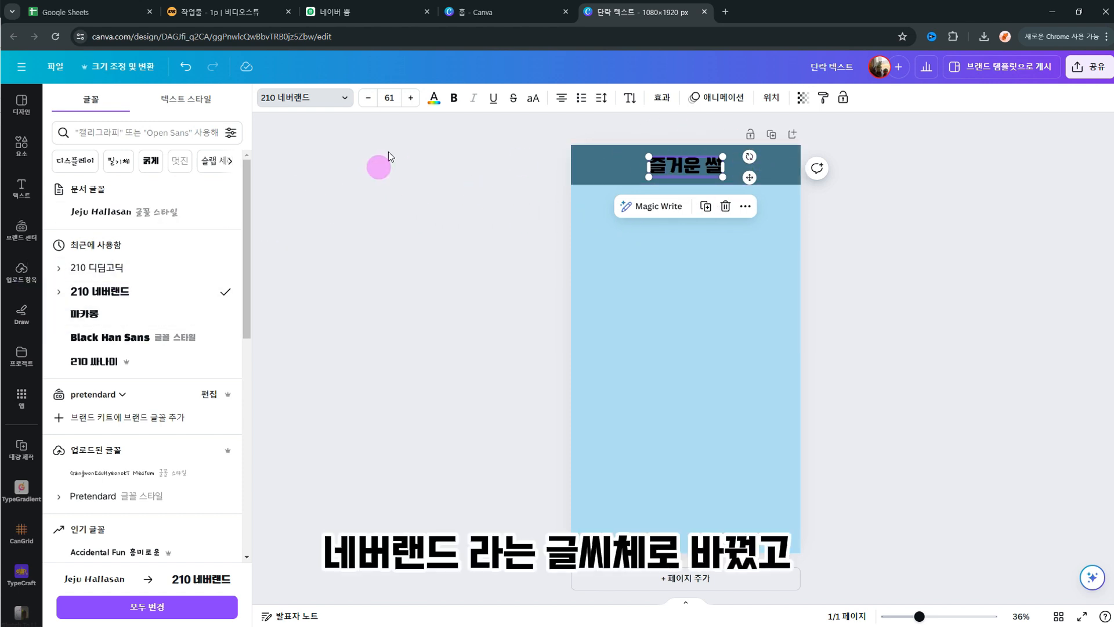
# - Set the text color of the header title "즐거운 썰" to white
pyautogui.click(434, 99)
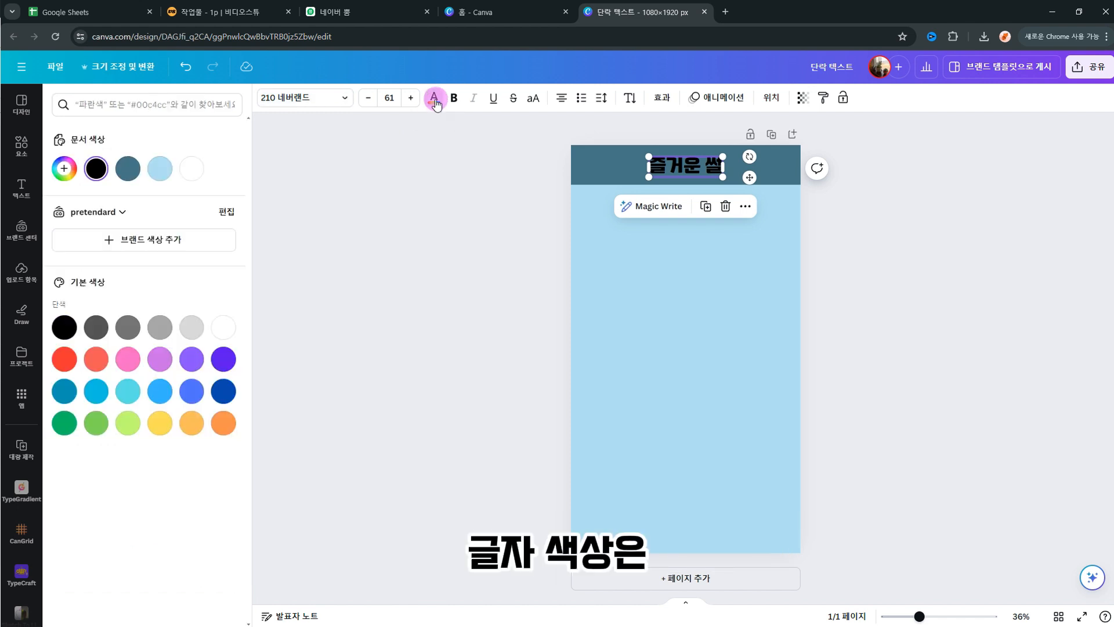
pyautogui.click(434, 99)
pyautogui.click(434, 98)
pyautogui.click(189, 171)
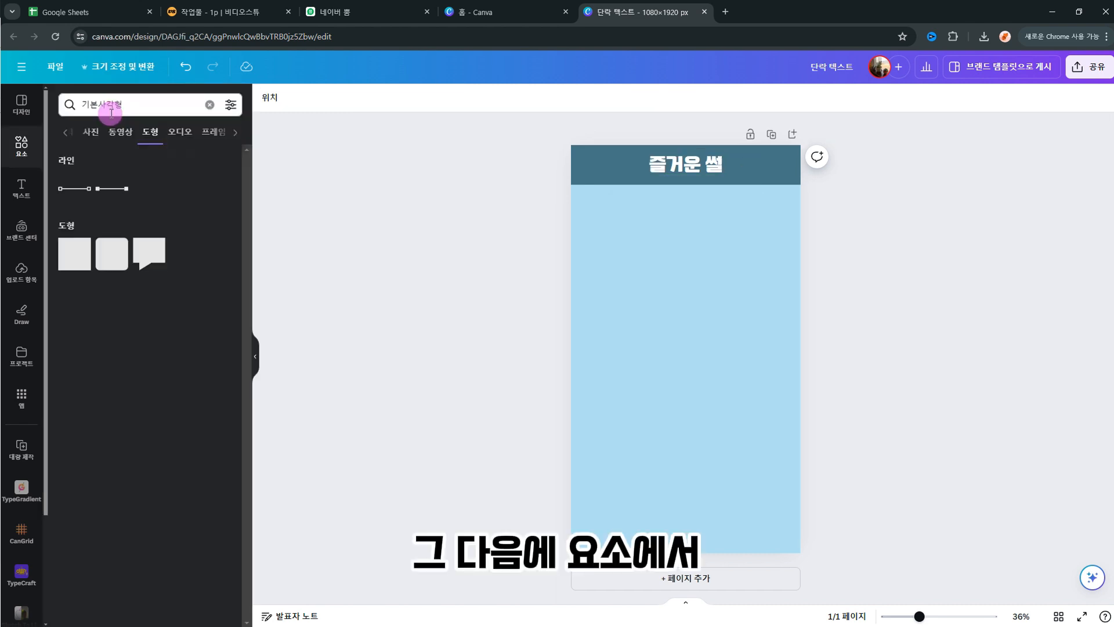
# - Search the elements for 선, add the plain solid line, and stretch it across the page's full width a little below the header bar
pyautogui.doubleClick(131, 102)
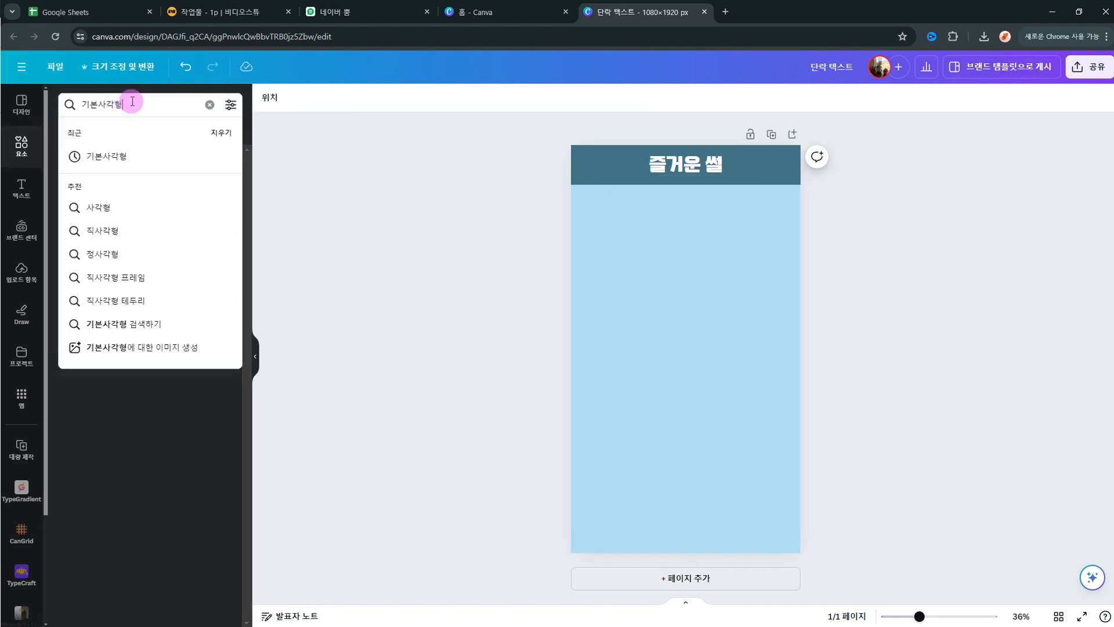
pyautogui.write('선')
pyautogui.press('Return')
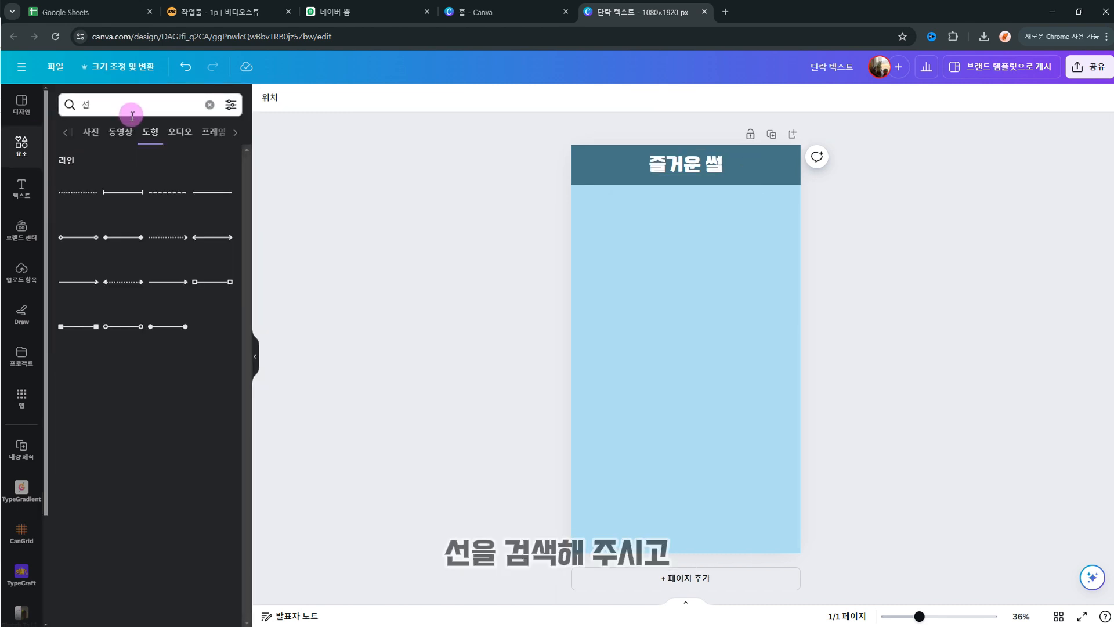
pyautogui.click(208, 192)
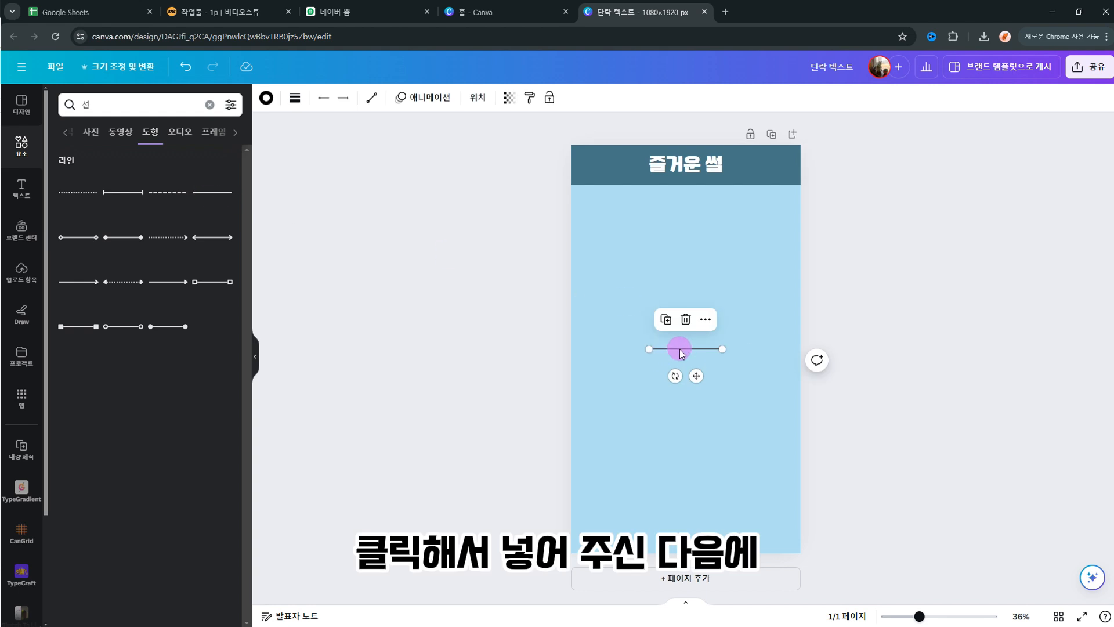
pyautogui.moveTo(679, 349); pyautogui.dragTo(828, 231)
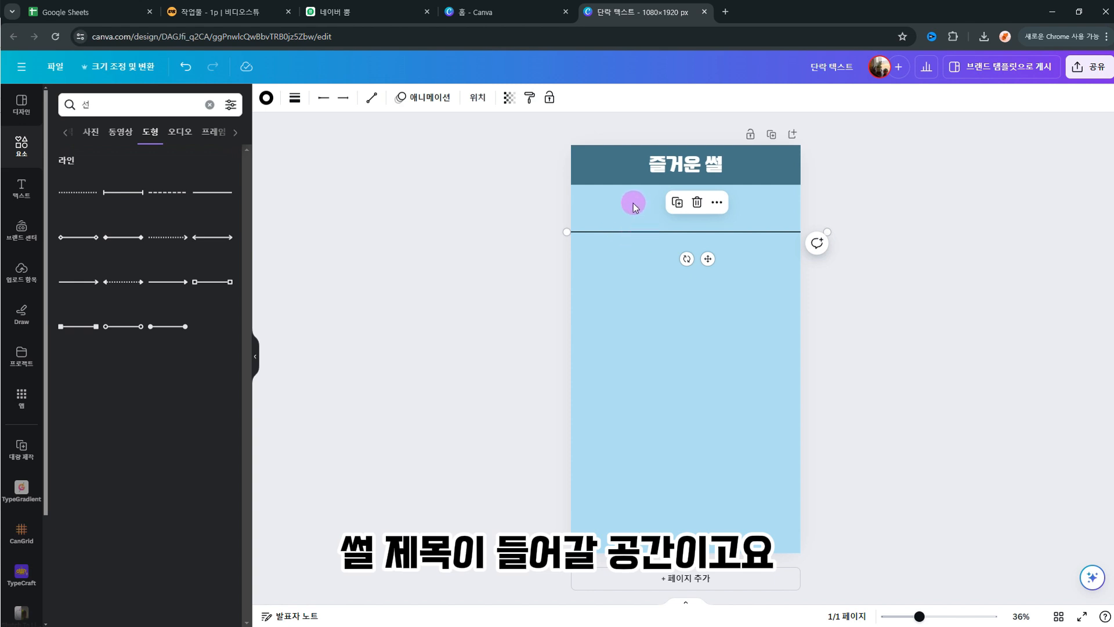
pyautogui.click(940, 266)
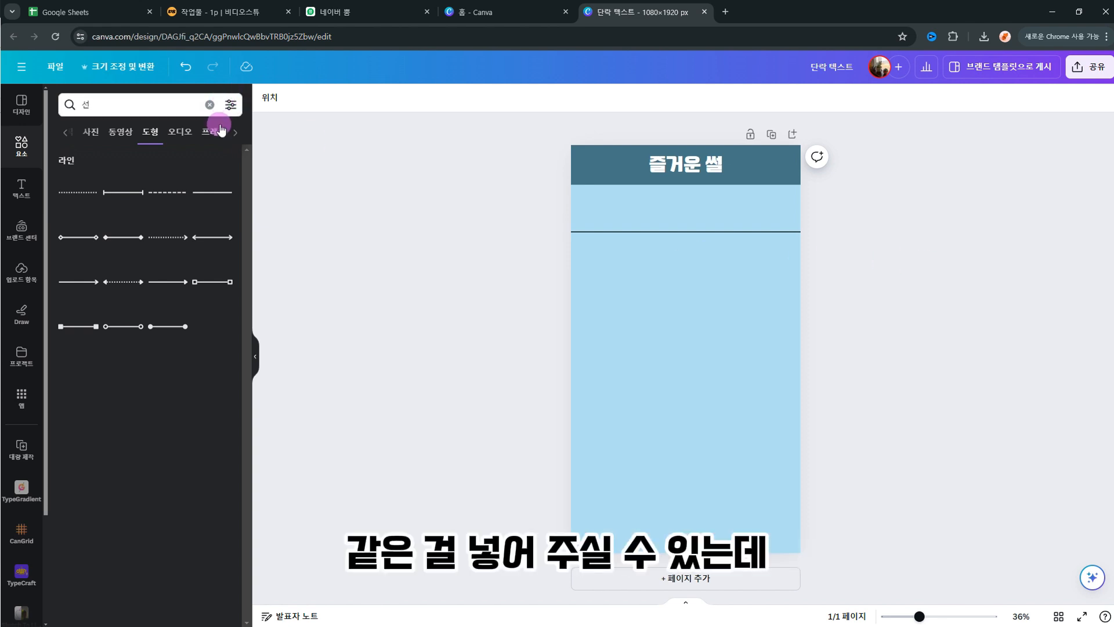
# - Add a text box in the middle of the page and replace its text with "조회수: 230,672"
pyautogui.click(22, 188)
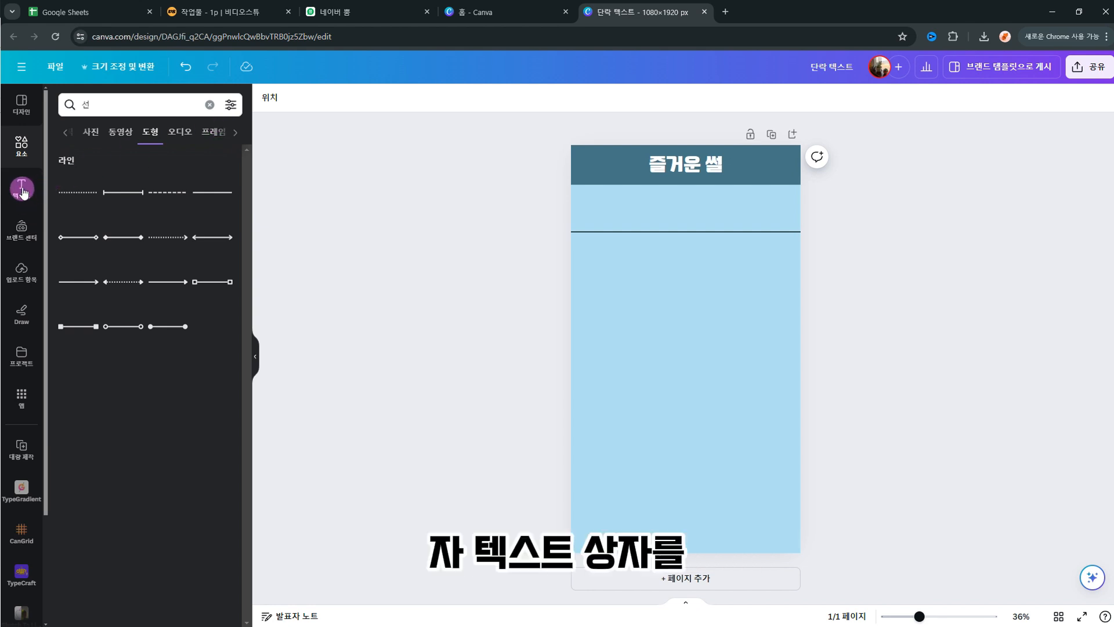
pyautogui.click(22, 187)
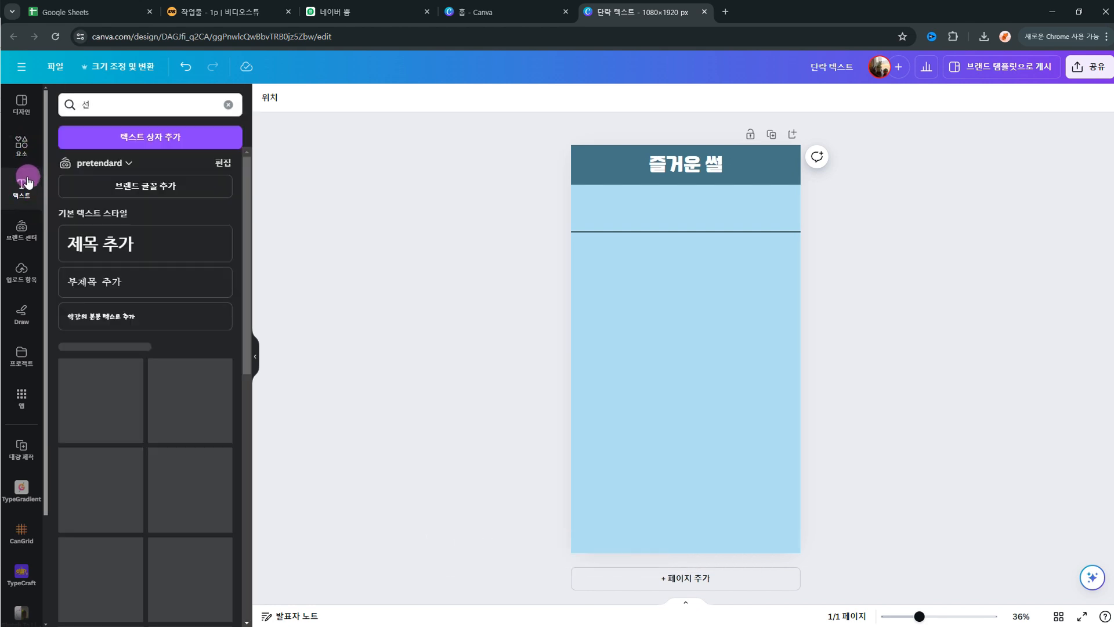
pyautogui.click(141, 139)
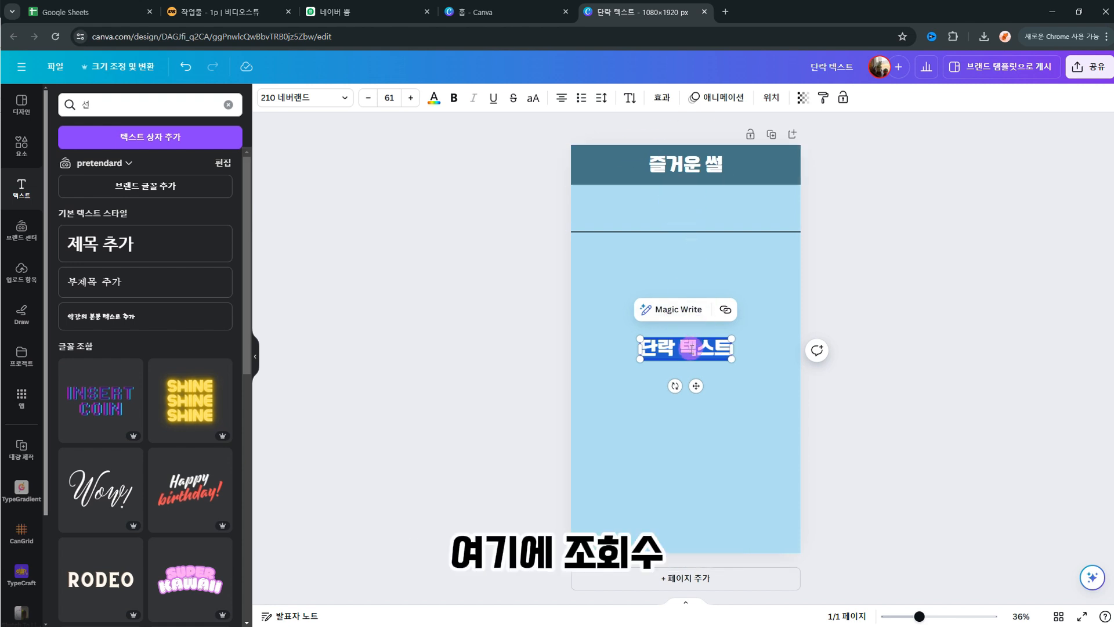
pyautogui.write('조회수: 23')
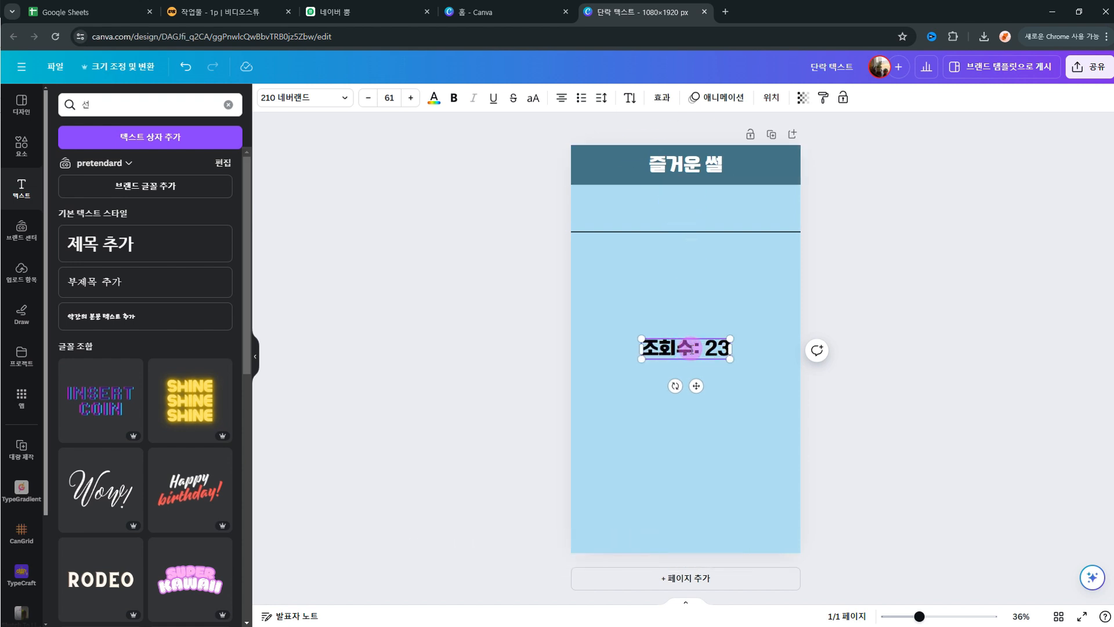
pyautogui.write('0,672')
pyautogui.press('Left')
pyautogui.press('Left')
pyautogui.press('Left')
pyautogui.write(',')
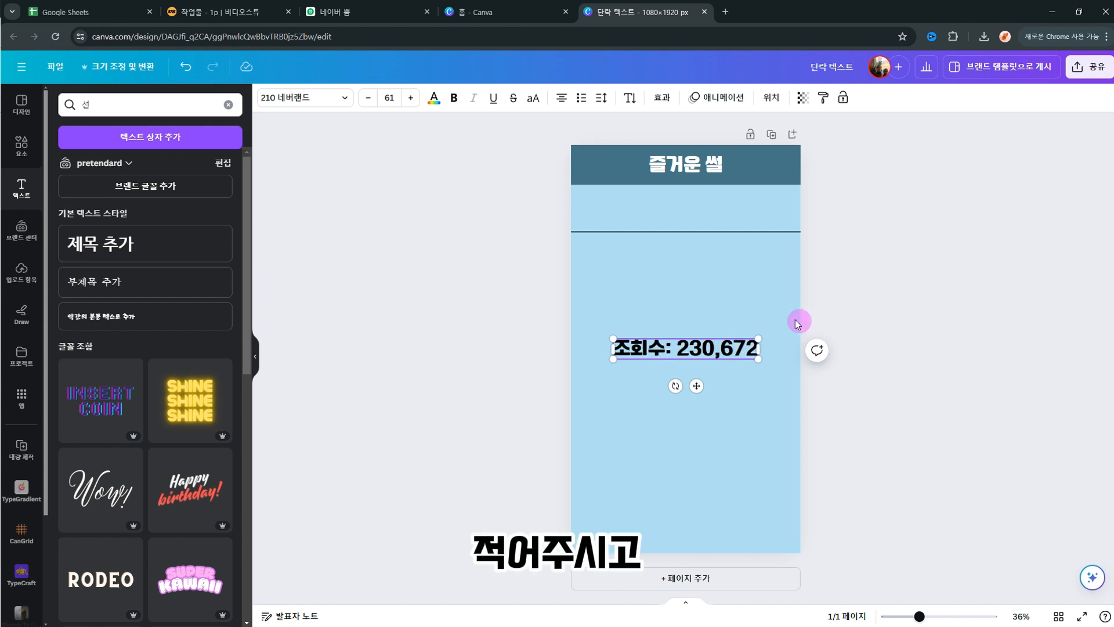
# - Format the view-count text in gray with the font 210 디딤고딕 at size 30
pyautogui.click(738, 316)
pyautogui.click(713, 348)
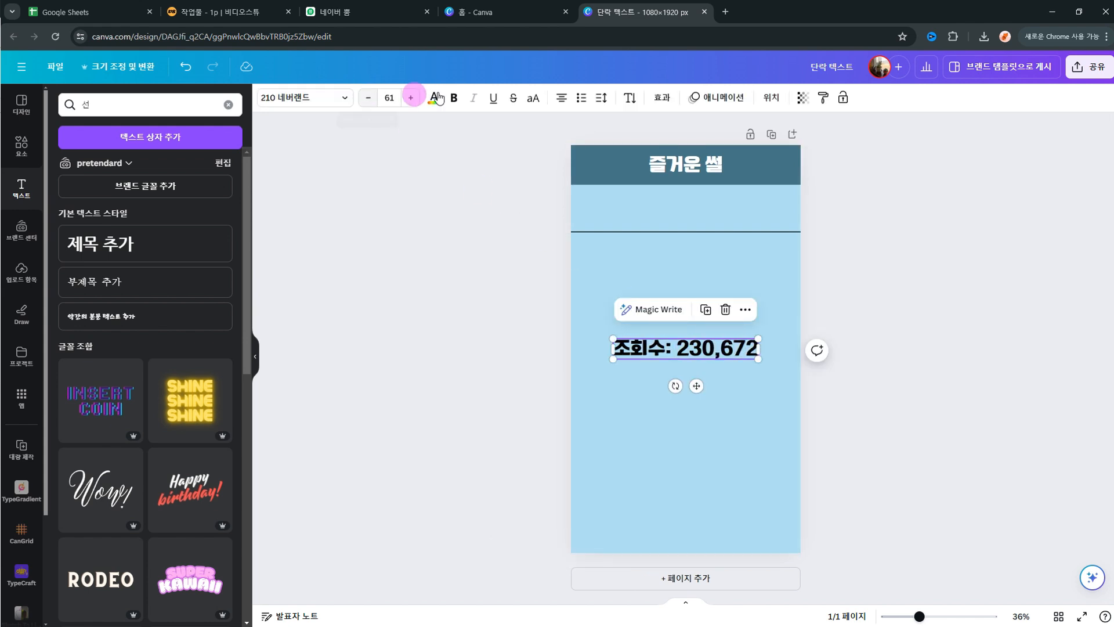
pyautogui.click(430, 107)
pyautogui.click(174, 327)
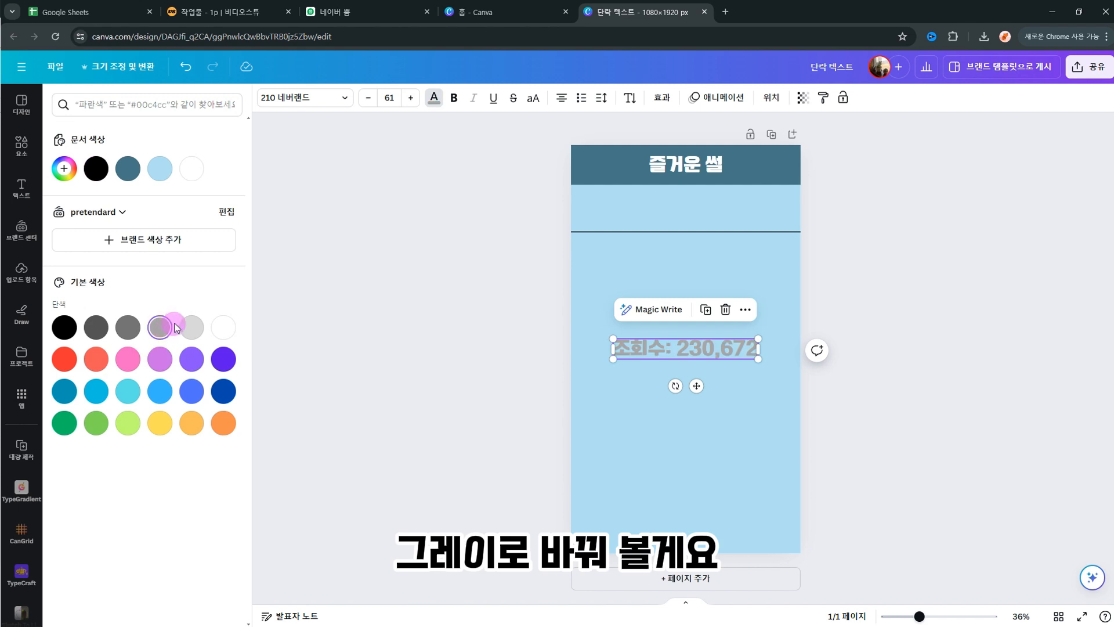
pyautogui.click(342, 99)
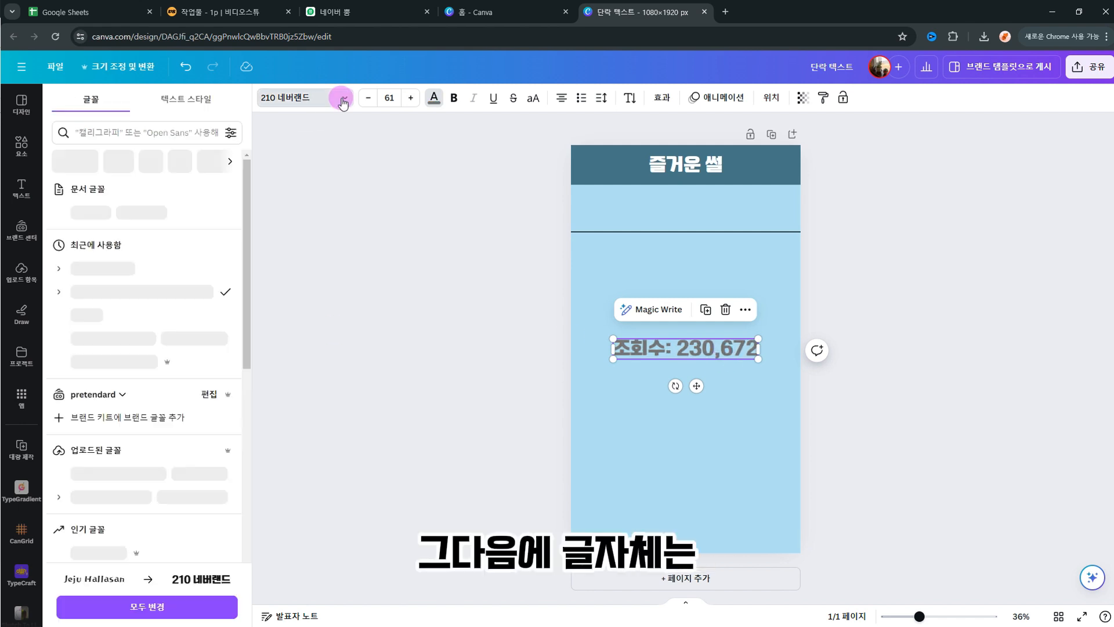
pyautogui.click(229, 291)
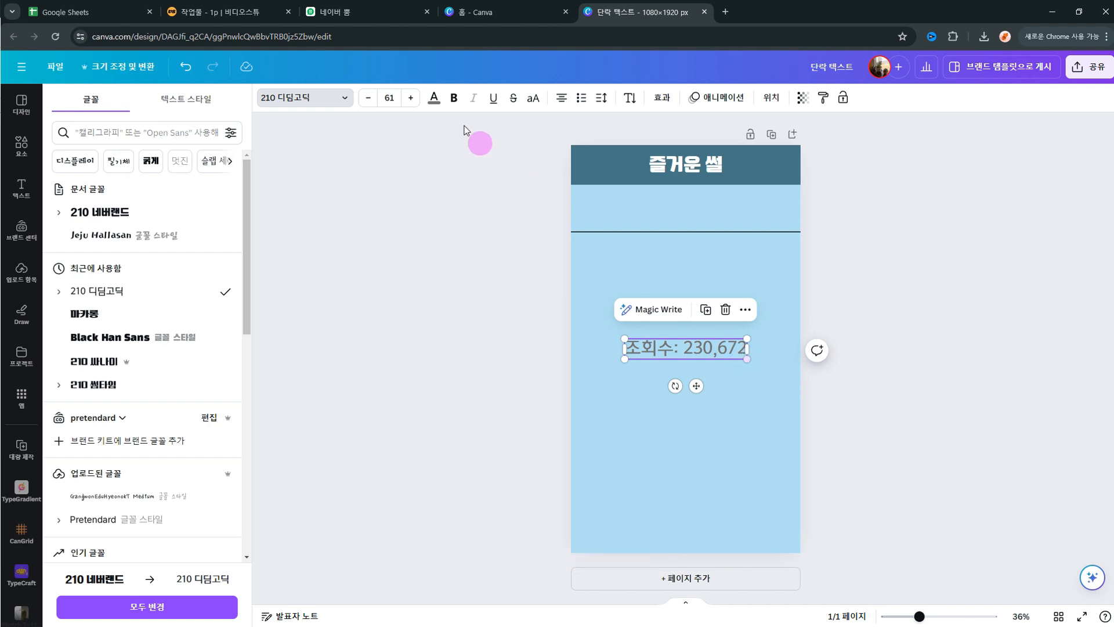
pyautogui.click(382, 98)
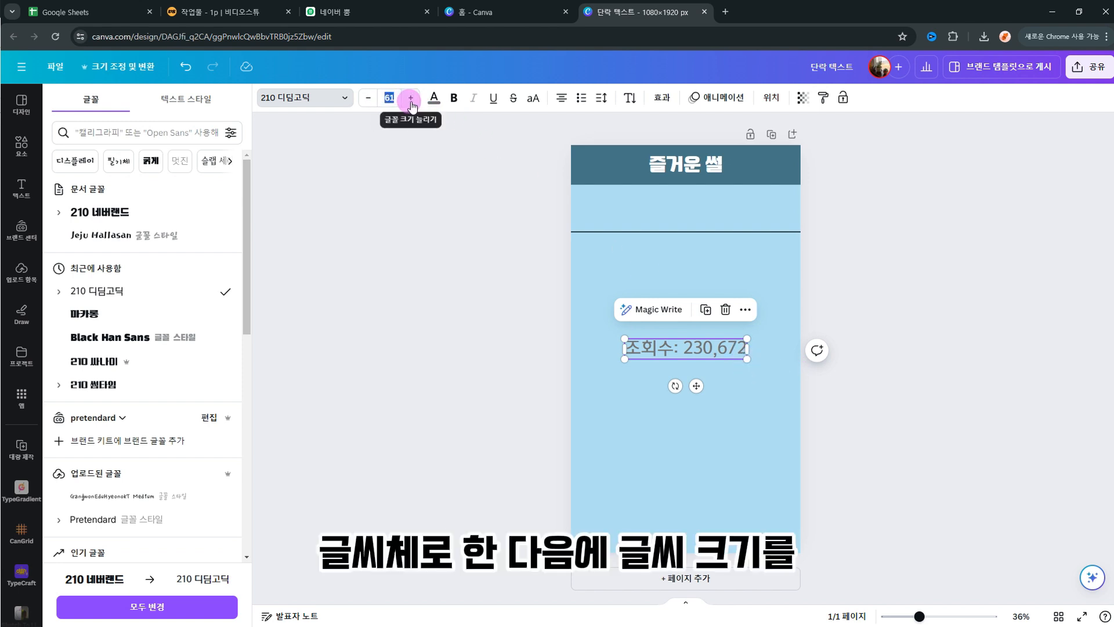
pyautogui.write('30')
pyautogui.press('Return')
pyautogui.click(736, 354)
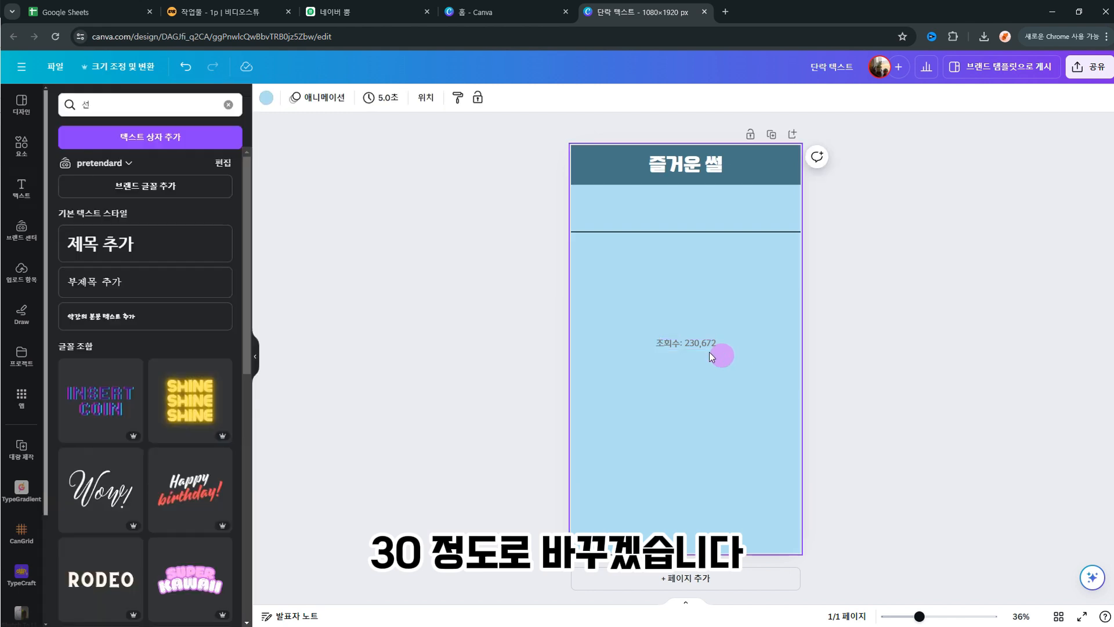
# - Move the view-count text to just above the divider line, close to the page's left edge
pyautogui.click(691, 348)
pyautogui.moveTo(690, 347); pyautogui.dragTo(619, 222)
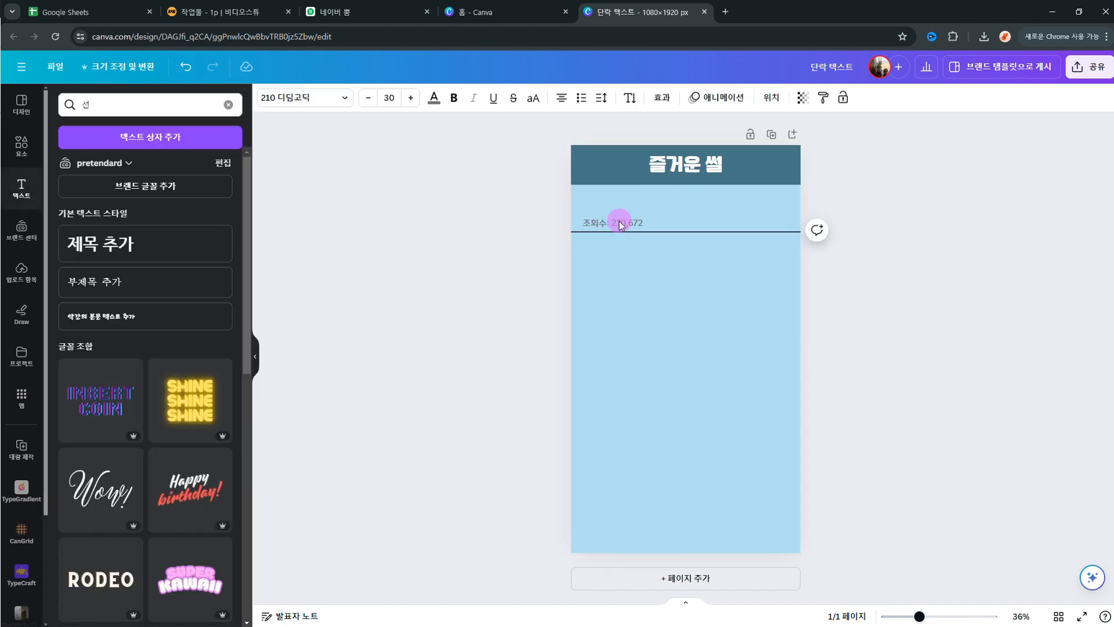
pyautogui.hotkey('shift', 'Left')
pyautogui.hotkey('shift', 'Left')
pyautogui.click(619, 224)
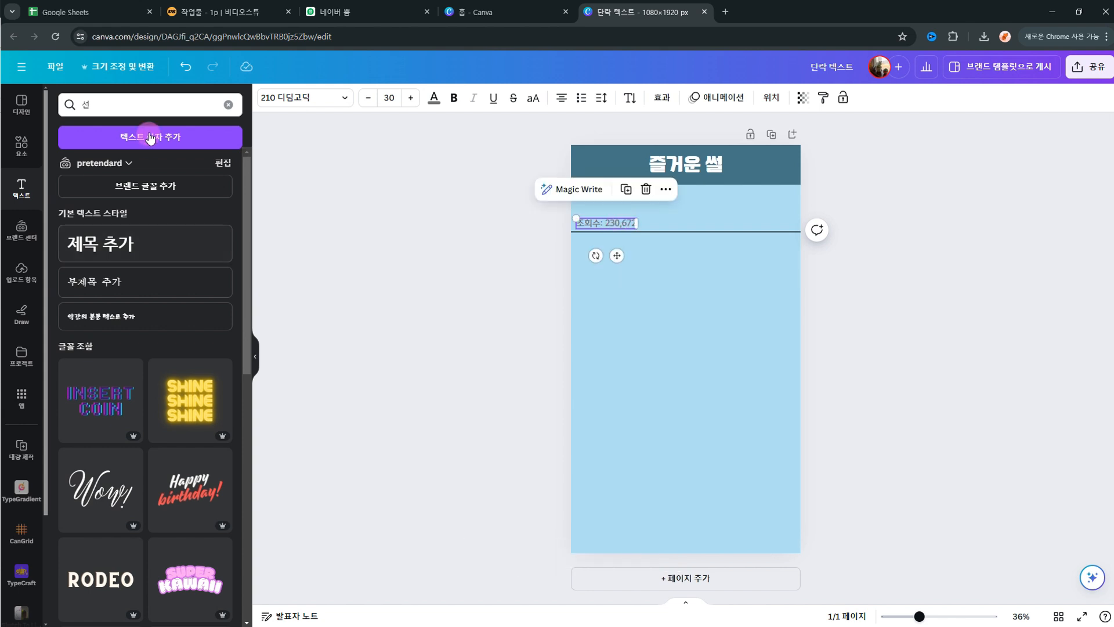
# - Search the graphics for 시계, add the blue alarm clock, and shrink it to an icon just to the right of the view-count text
pyautogui.click(129, 106)
pyautogui.press('BackSpace')
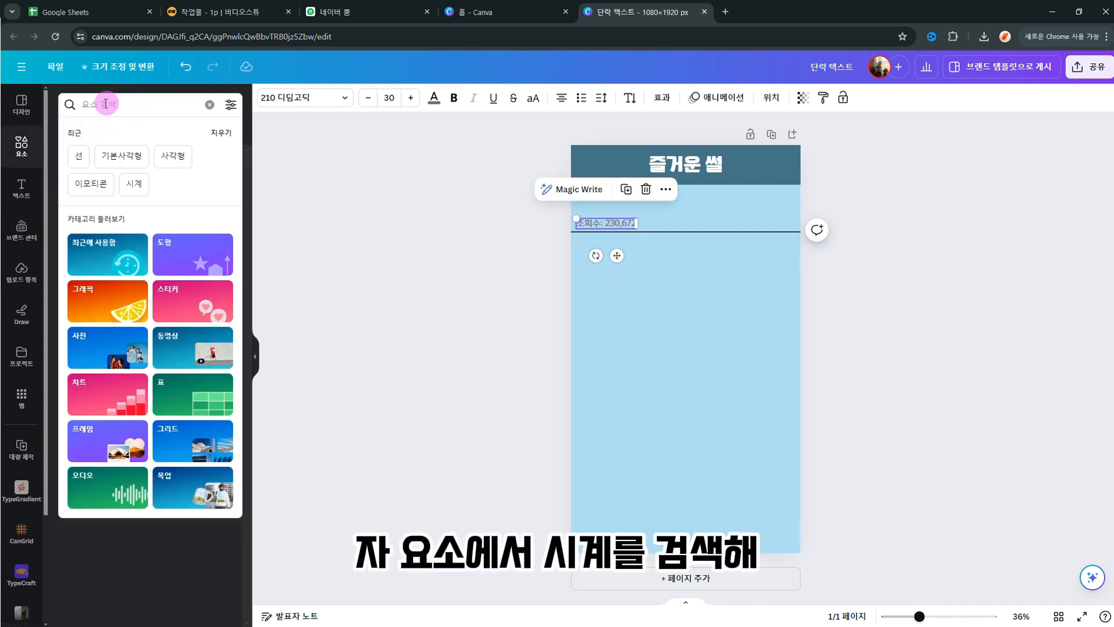
pyautogui.write('식계')
pyautogui.press('Return')
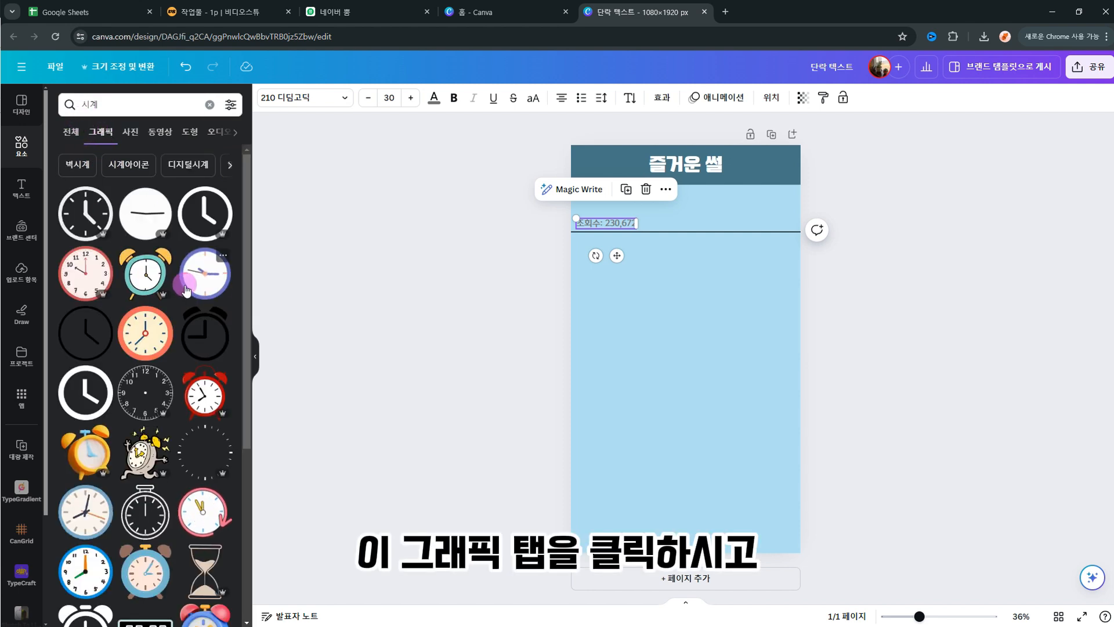
pyautogui.scroll(-5, 186, 290)
pyautogui.click(145, 307)
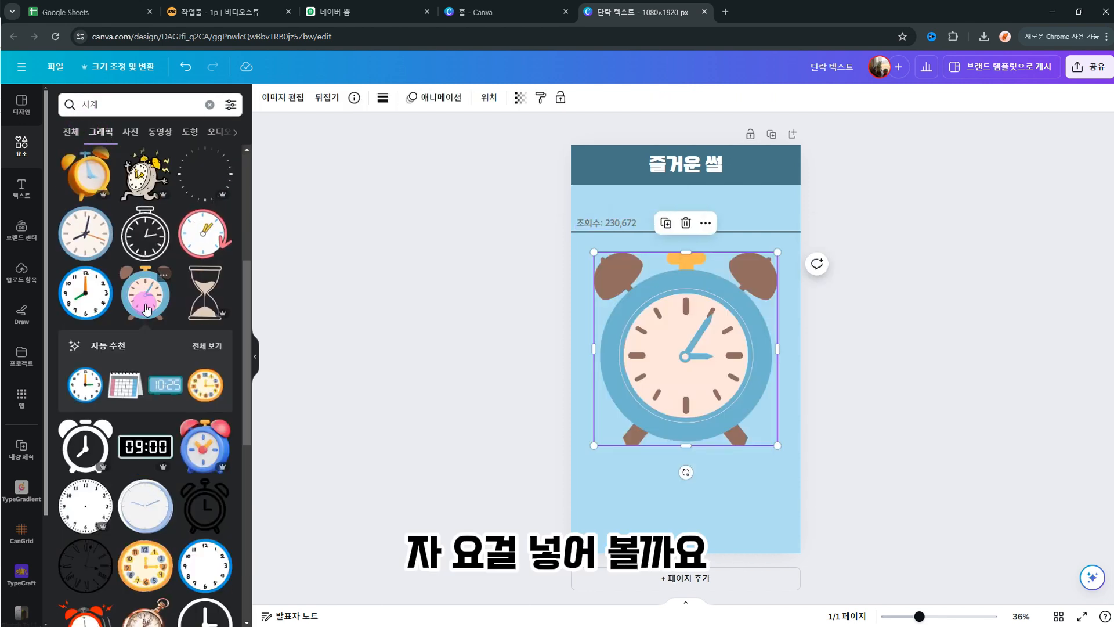
pyautogui.moveTo(777, 252); pyautogui.dragTo(651, 227)
pyautogui.click(708, 217)
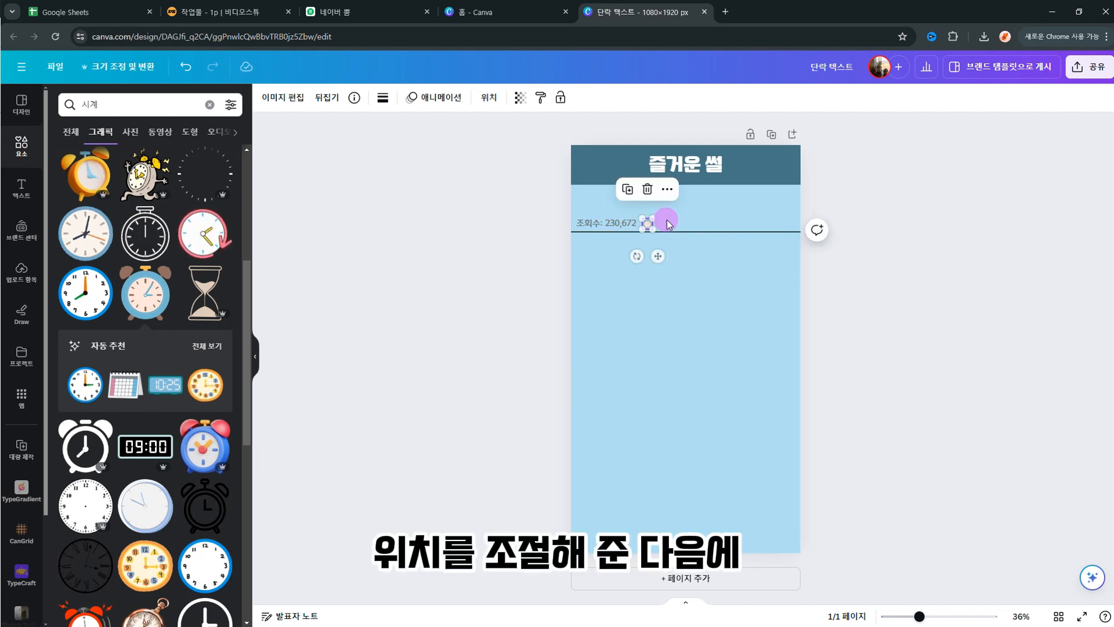
# - Duplicate the view-count text to the right of the clock icon and replace the copy's text with "pm 3:27"
pyautogui.click(616, 226)
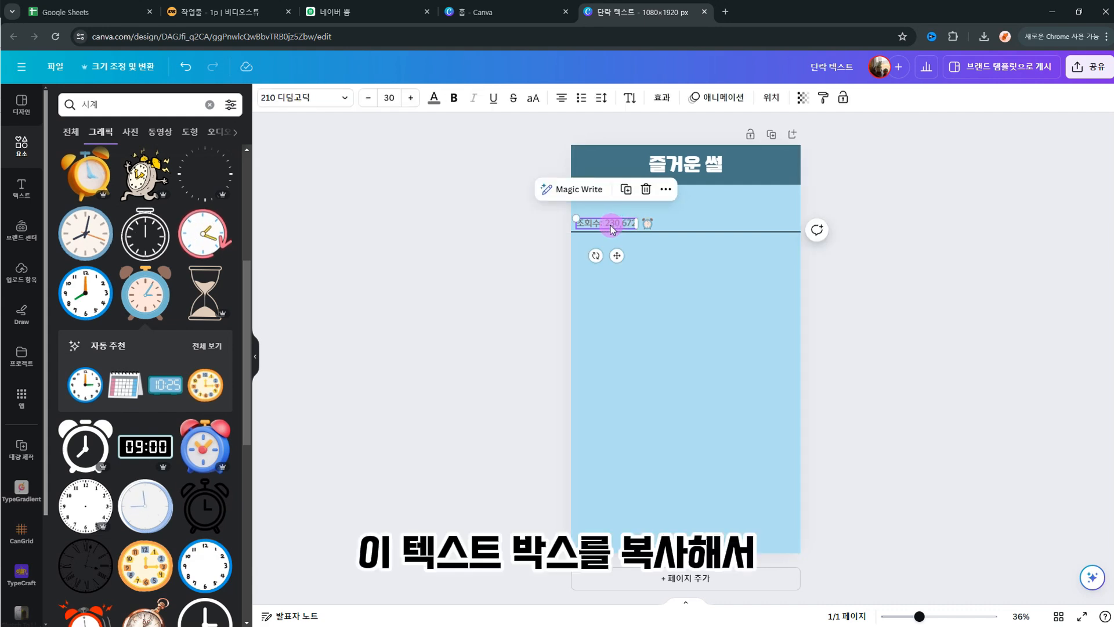
pyautogui.moveTo(612, 229); pyautogui.dragTo(696, 225)
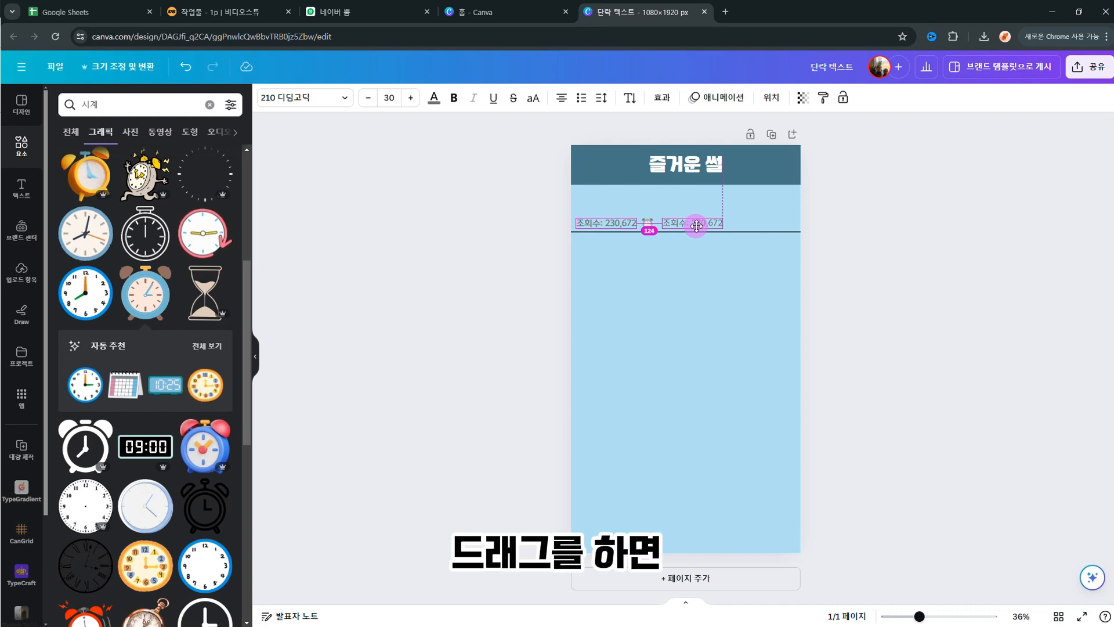
pyautogui.moveTo(696, 226); pyautogui.dragTo(694, 226)
pyautogui.doubleClick(694, 227)
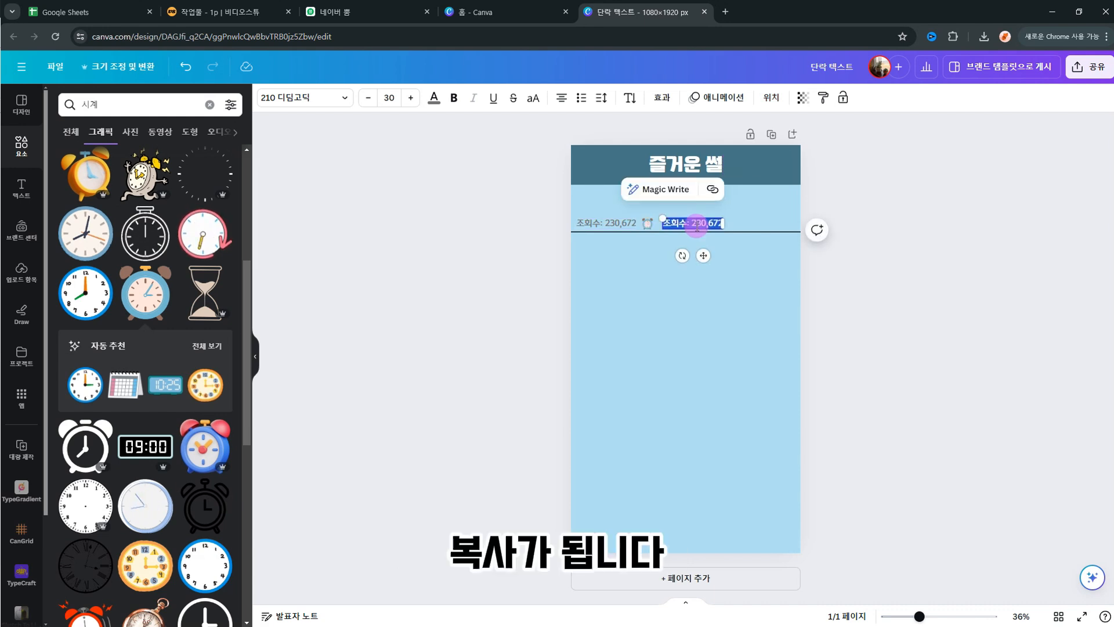
pyautogui.press('BackSpace')
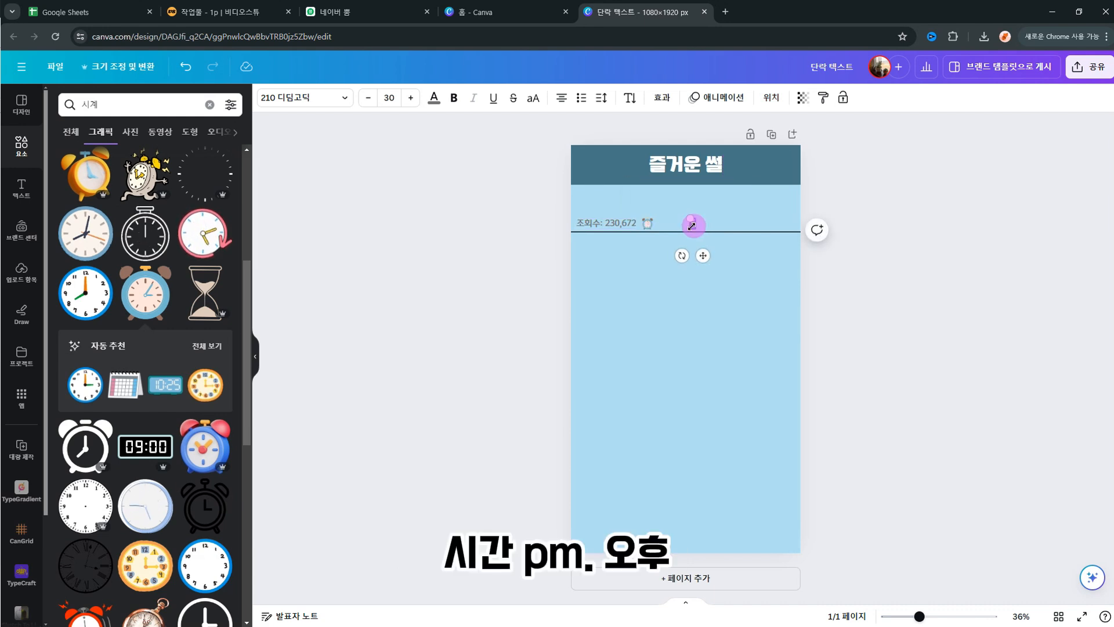
pyautogui.write('pm')
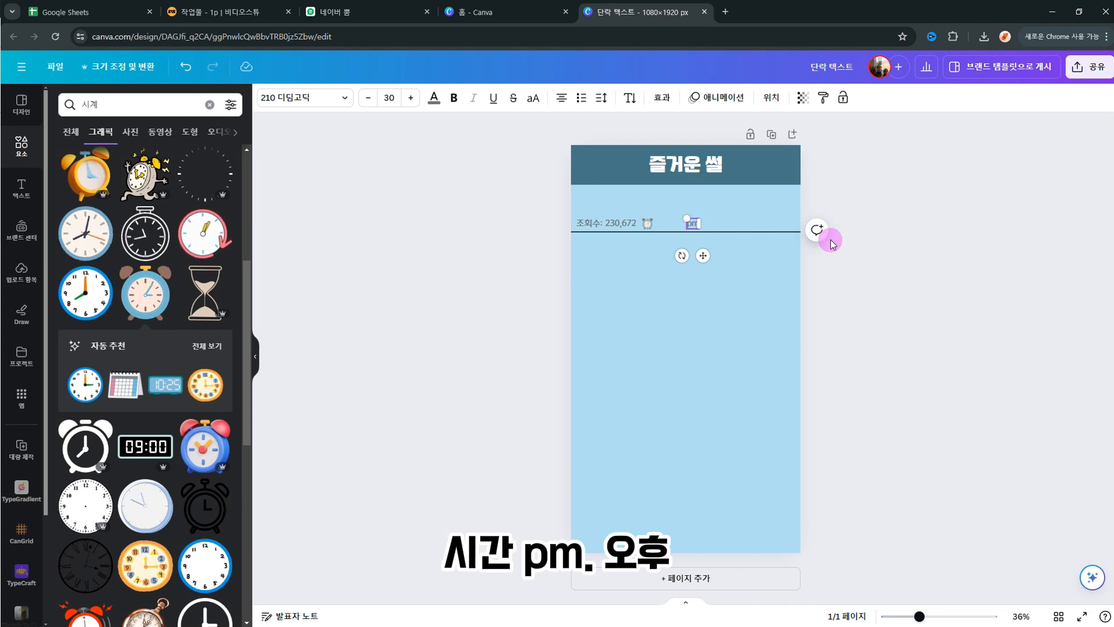
pyautogui.write(' 3')
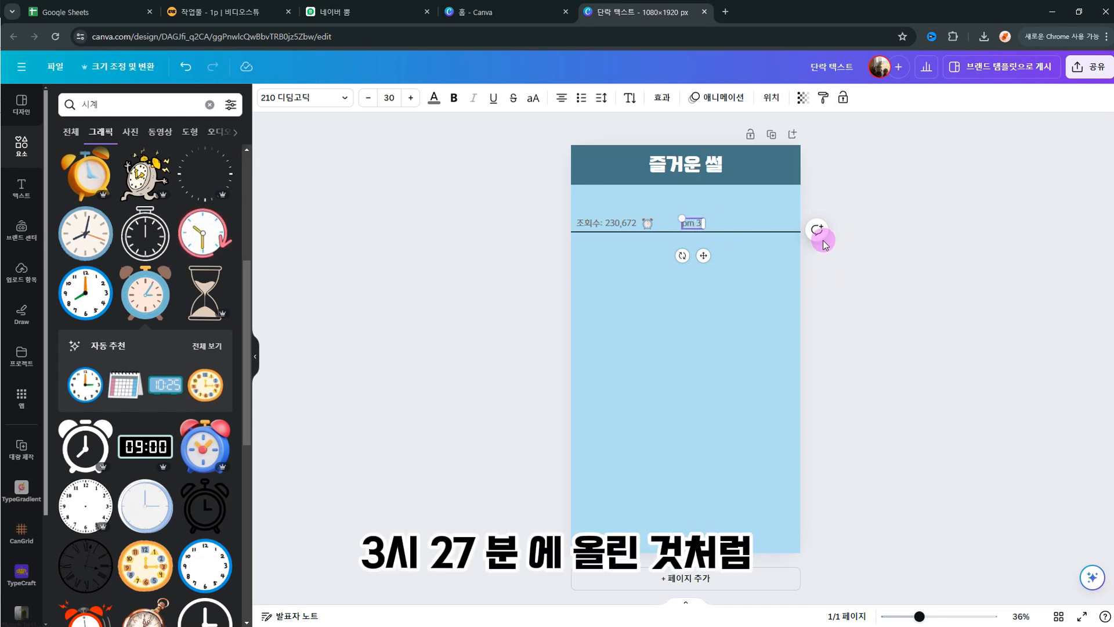
pyautogui.write(':27')
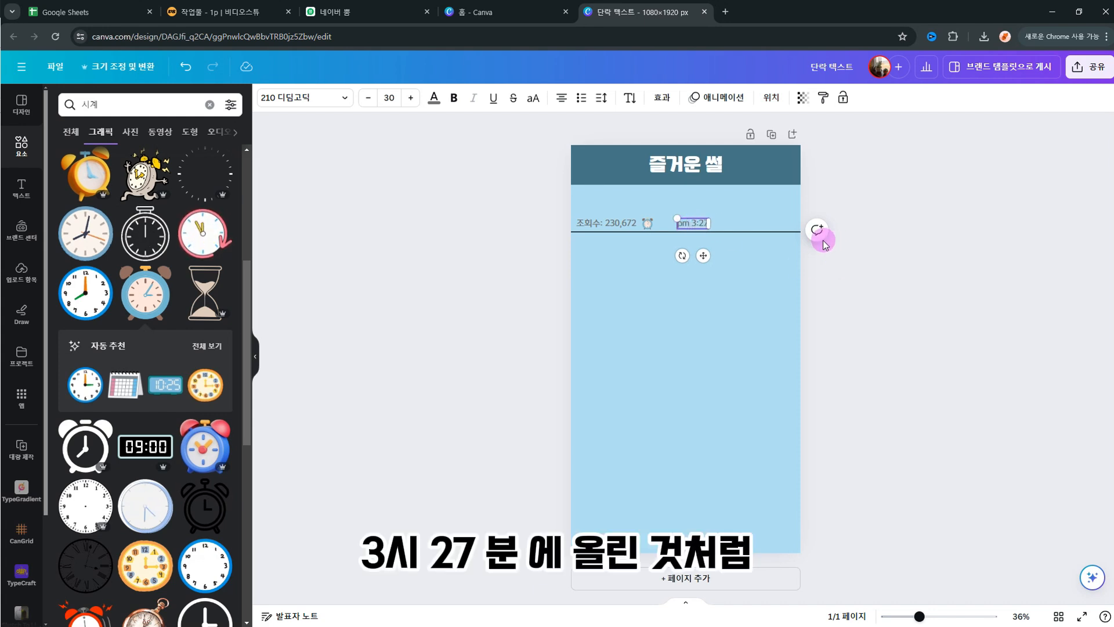
# - Nudge the "pm 3:27" text left and slightly up so it sits right beside the clock icon
pyautogui.click(753, 254)
pyautogui.click(700, 227)
pyautogui.hotkey('shift', 'Left')
pyautogui.hotkey('shift', 'Left')
pyautogui.hotkey('shift', 'Left')
pyautogui.hotkey('shift', 'Left')
pyautogui.hotkey('shift', 'Left')
pyautogui.hotkey('shift', 'Left')
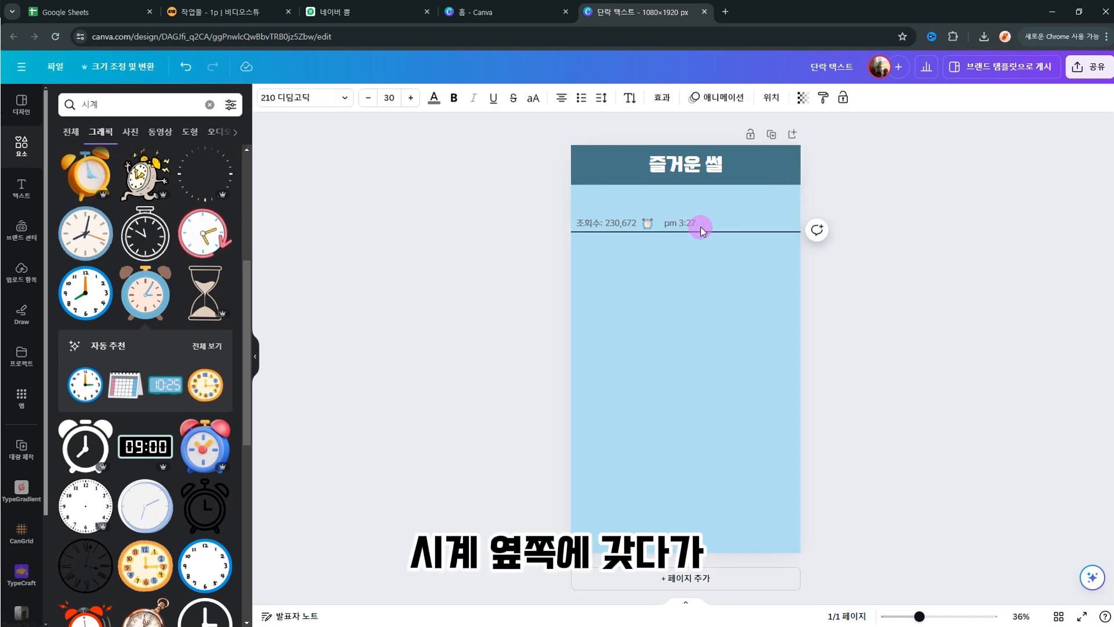
pyautogui.hotkey('shift', 'Left')
pyautogui.hotkey('shift', 'Up')
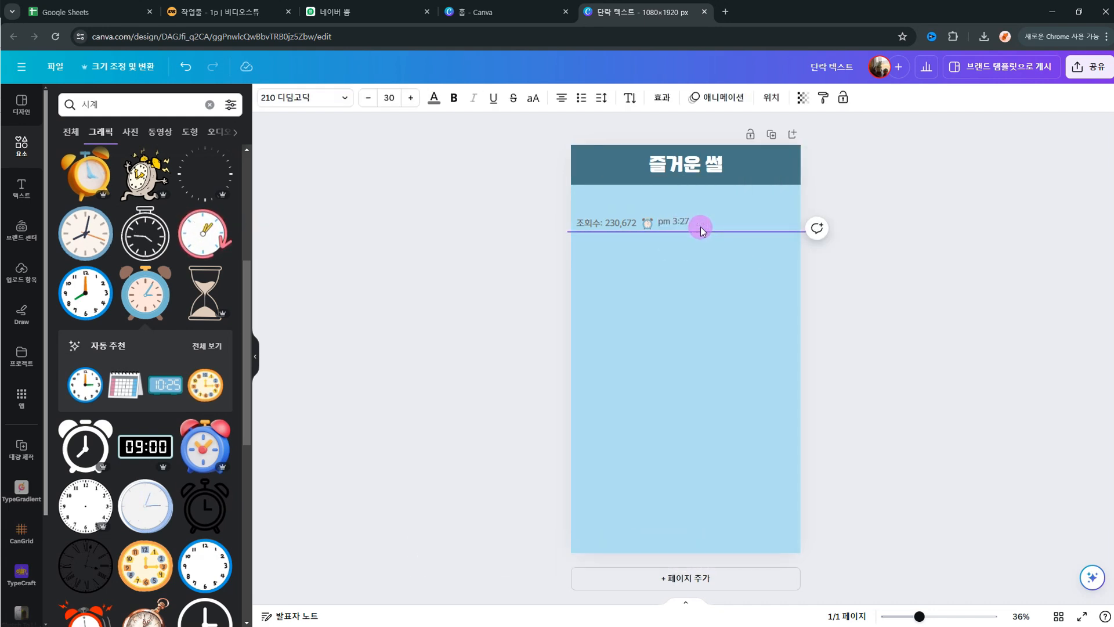
pyautogui.click(883, 308)
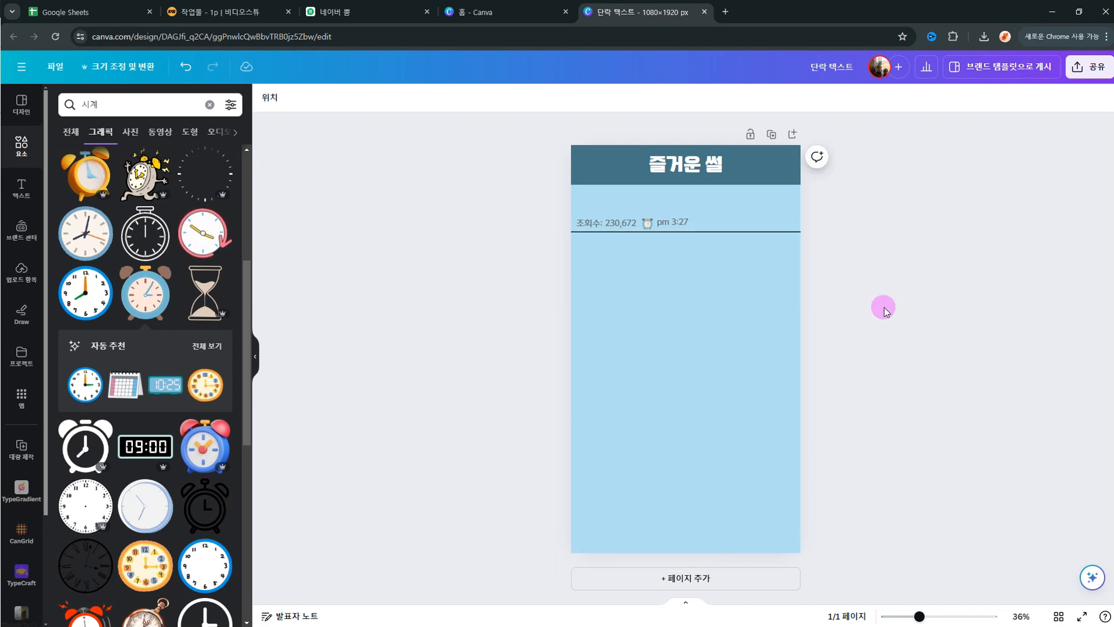
# - Search the graphics for 이모티콘 and add the smiling daisy to the page
pyautogui.click(117, 108)
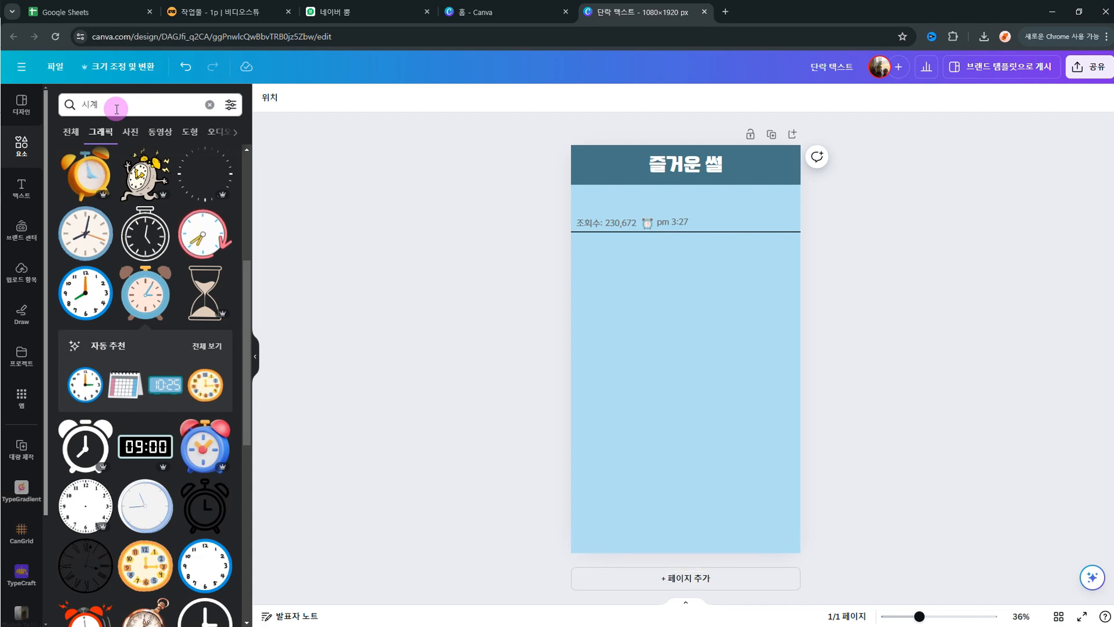
pyautogui.click(117, 108)
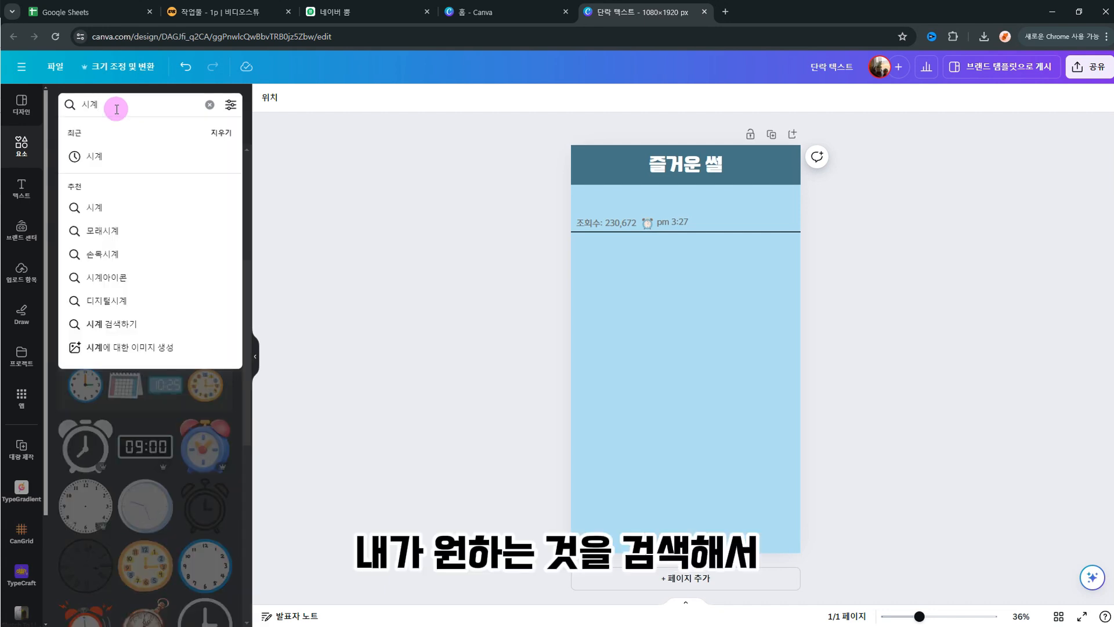
pyautogui.press('BackSpace')
pyautogui.press('BackSpace')
pyautogui.write('이모티')
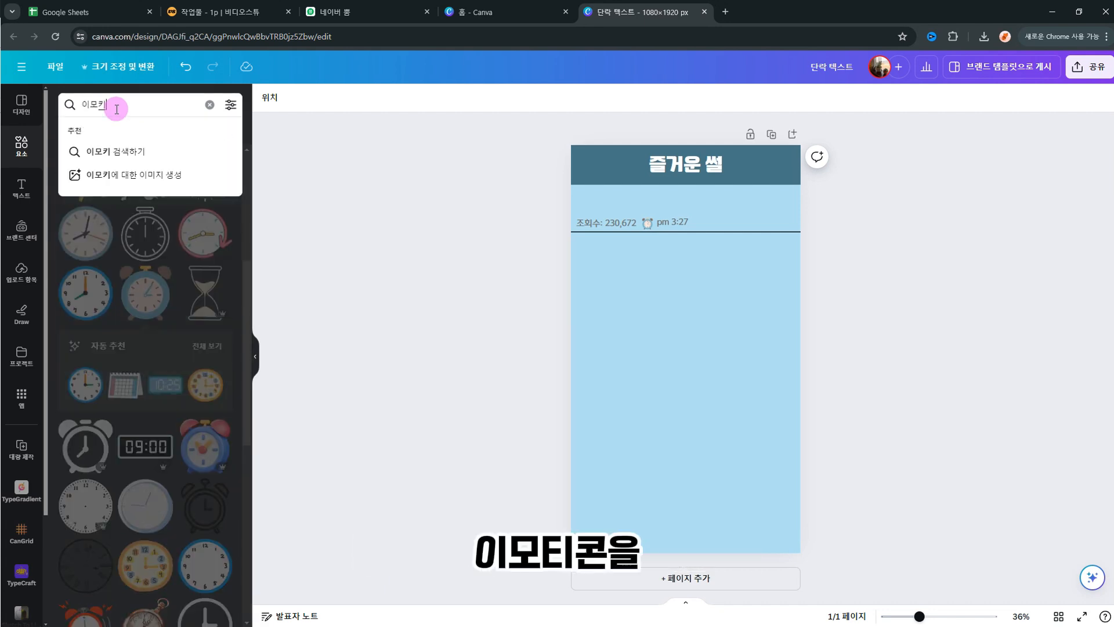
pyautogui.write('콘')
pyautogui.press('Return')
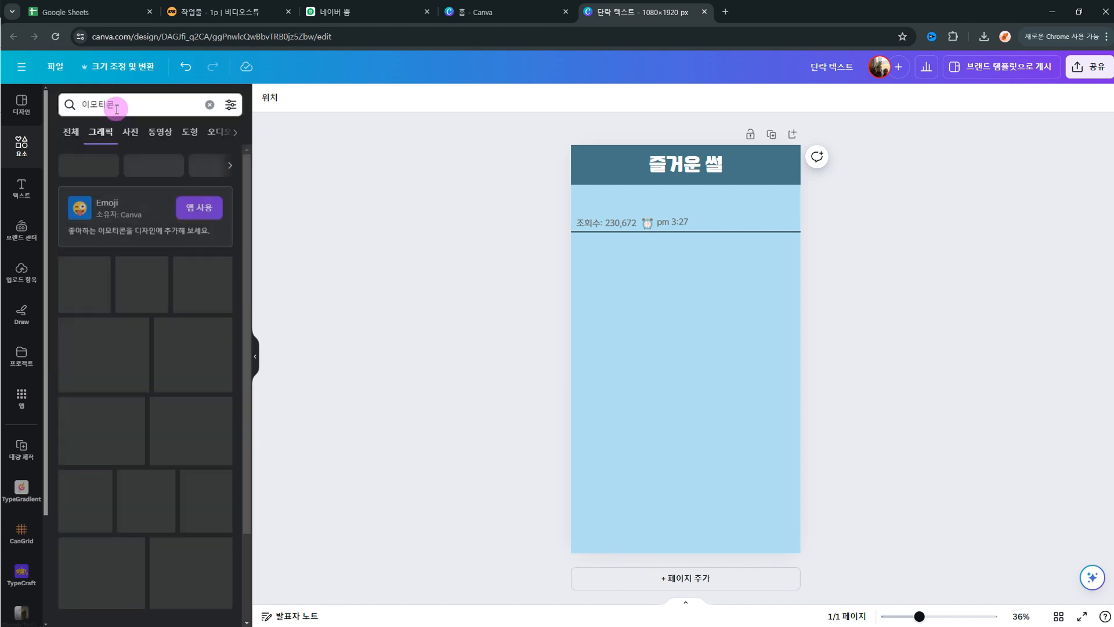
pyautogui.click(206, 401)
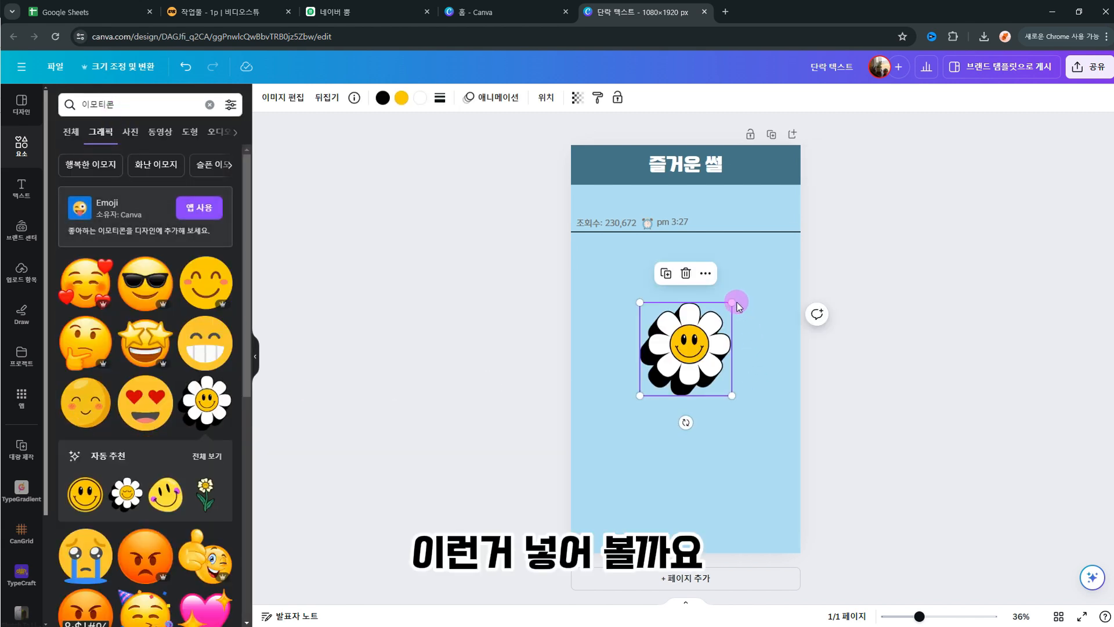
# - Shrink the smiling daisy to a small icon and place it right beside the "pm 3:27" text, just above the divider line
pyautogui.moveTo(731, 302); pyautogui.dragTo(696, 215)
pyautogui.click(820, 201)
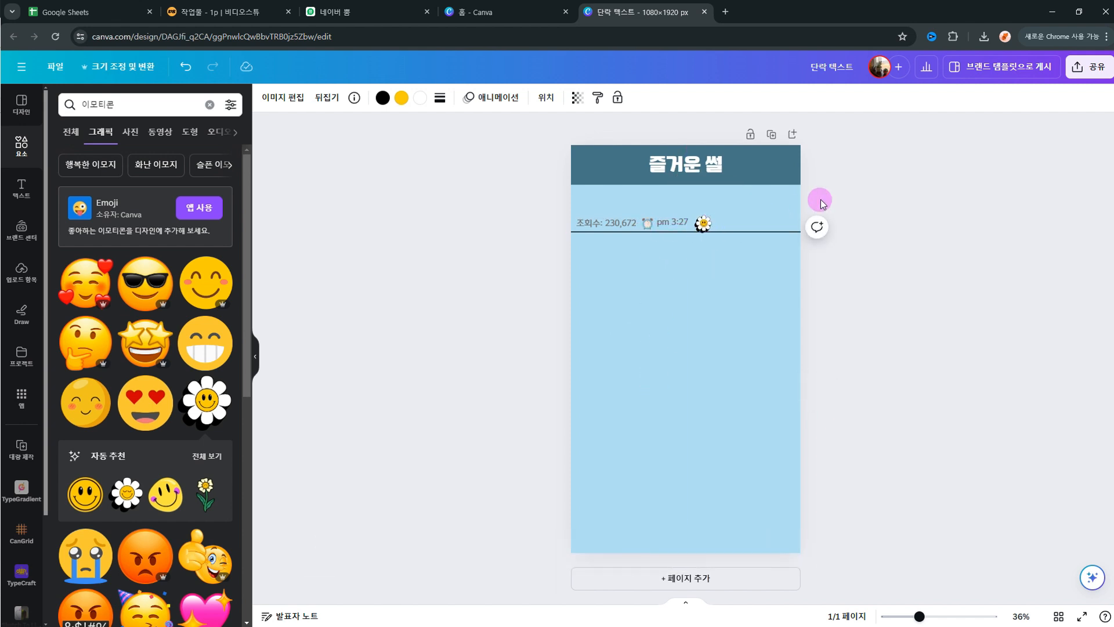
pyautogui.click(703, 222)
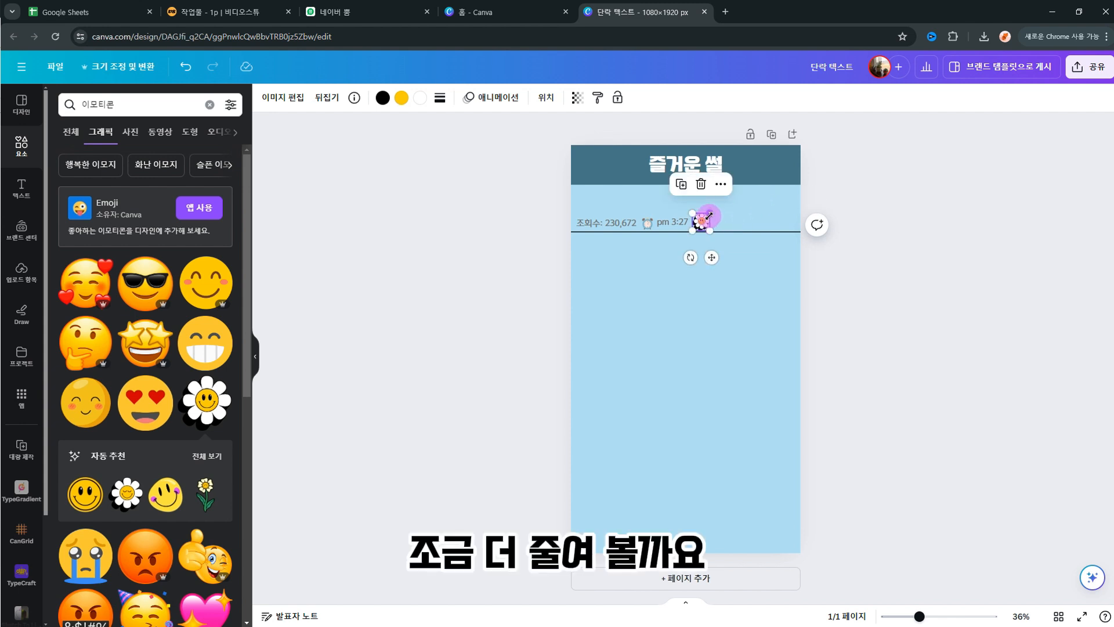
pyautogui.moveTo(708, 215); pyautogui.dragTo(703, 215)
pyautogui.click(741, 210)
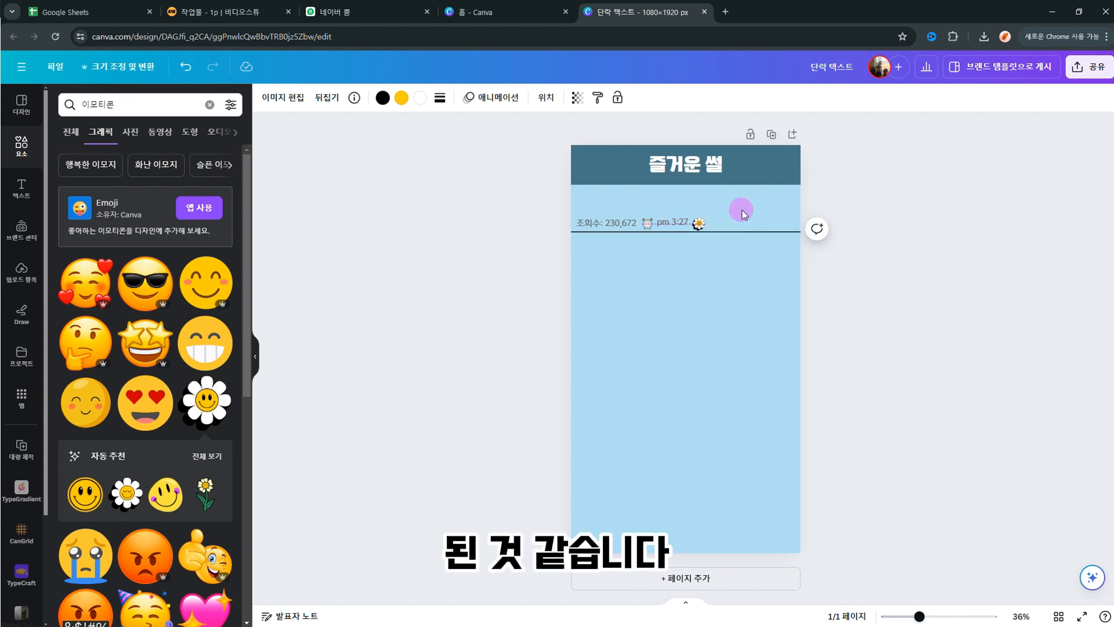
pyautogui.click(806, 255)
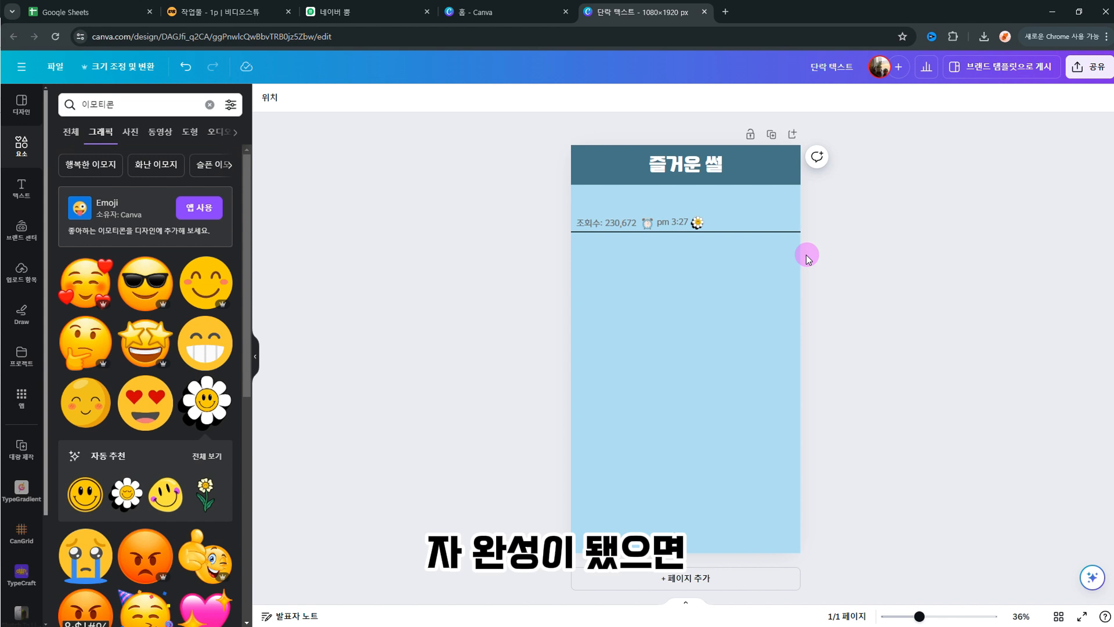
# - Download the finished template as a PNG at 1,080 × 1,920 px
pyautogui.click(1094, 69)
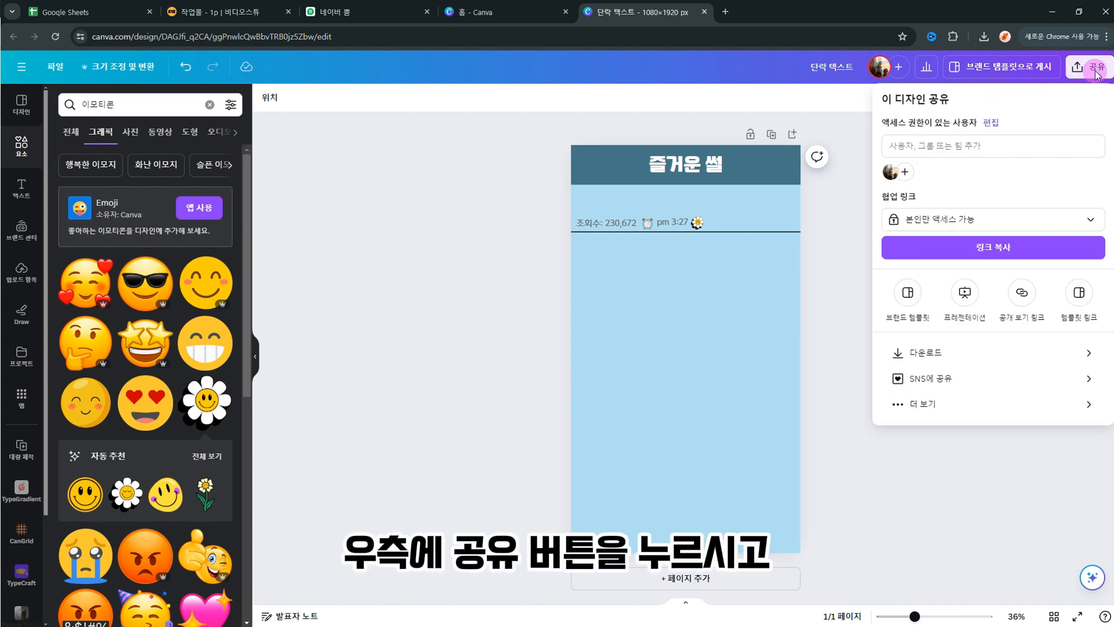
pyautogui.click(927, 354)
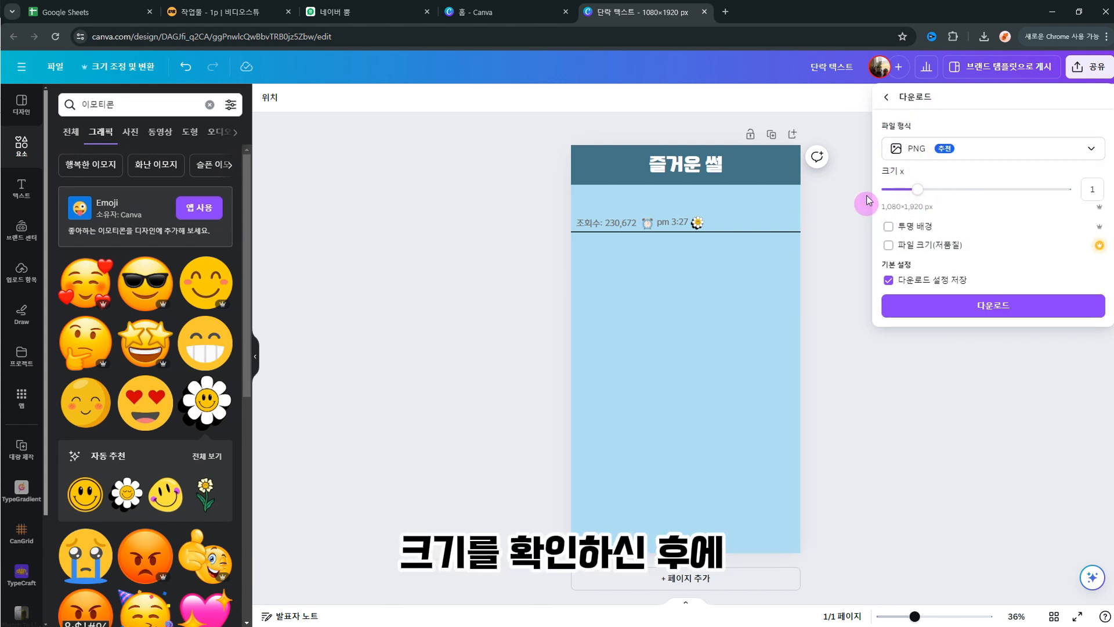
pyautogui.click(994, 305)
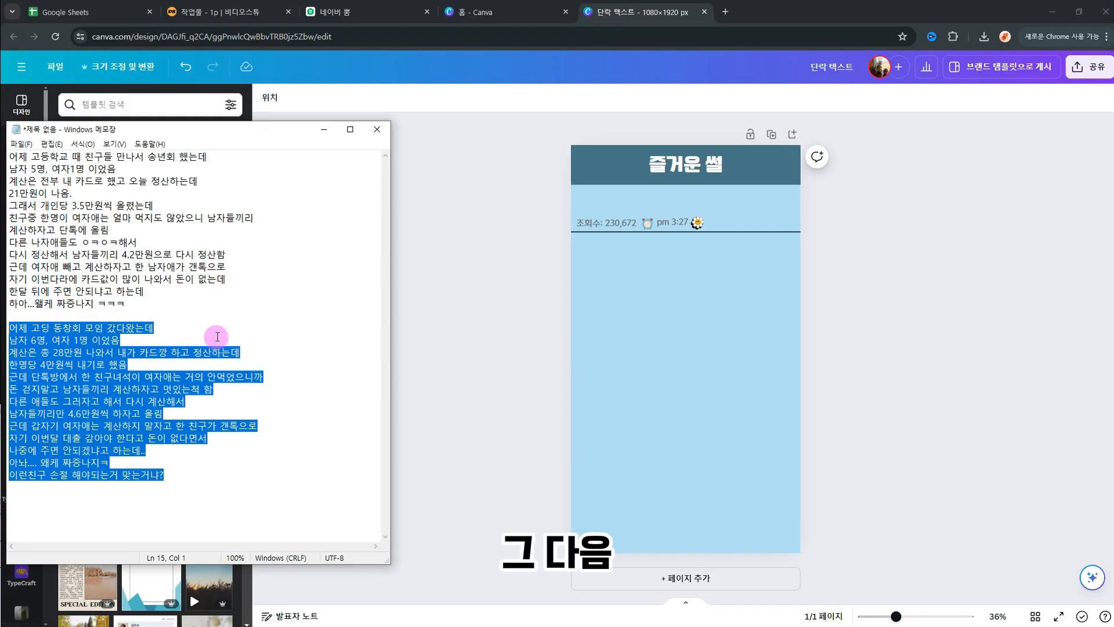
# - Copy the rewritten second story from Notepad, switch to VideoStew and start a new project titled 썰 수업예시
pyautogui.moveTo(181, 484); pyautogui.dragTo(16, 327)
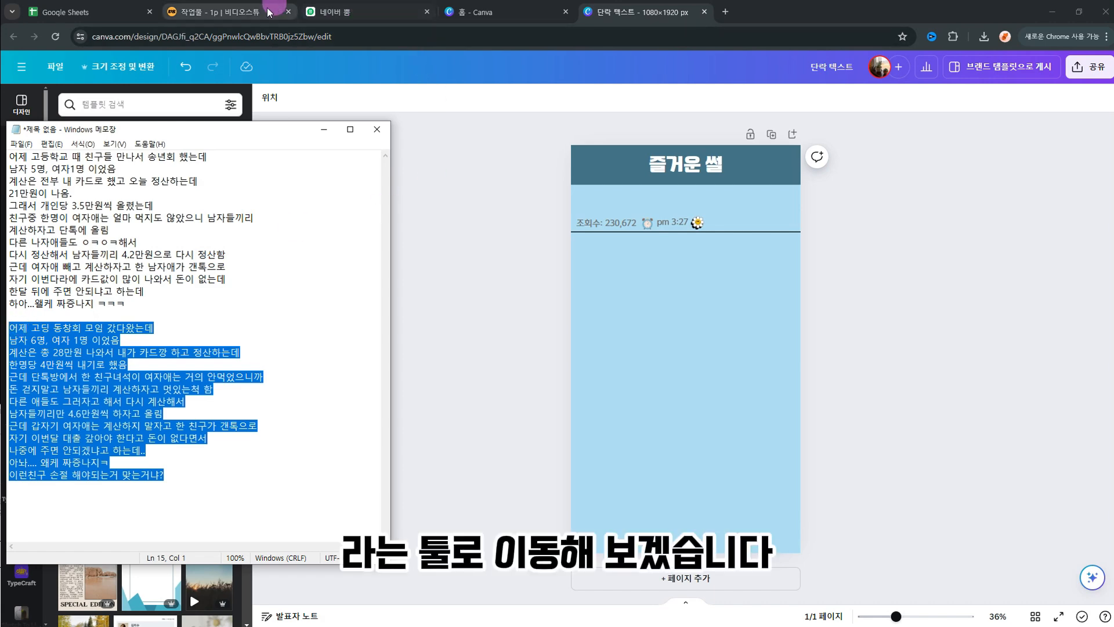
pyautogui.click(220, 14)
pyautogui.click(349, 103)
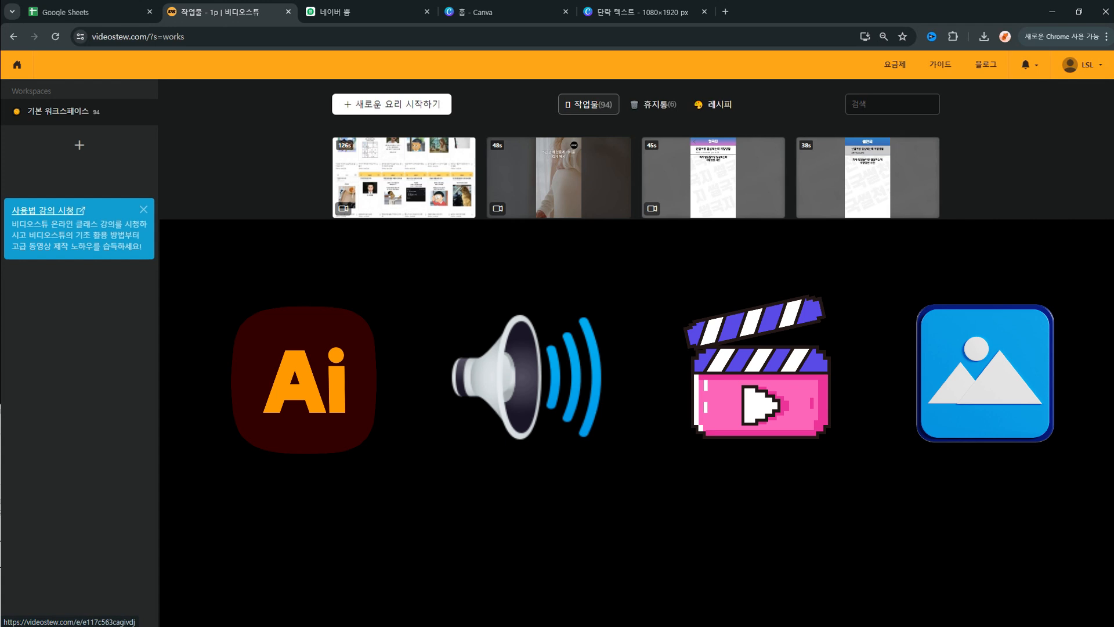
pyautogui.click(412, 105)
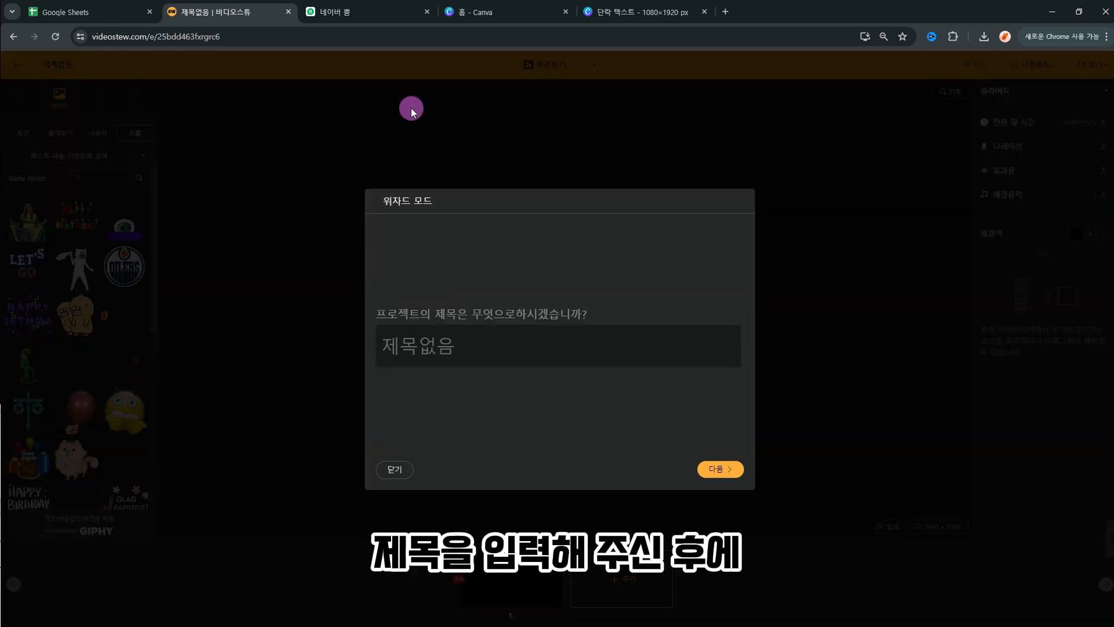
pyautogui.write('썰 수업예시')
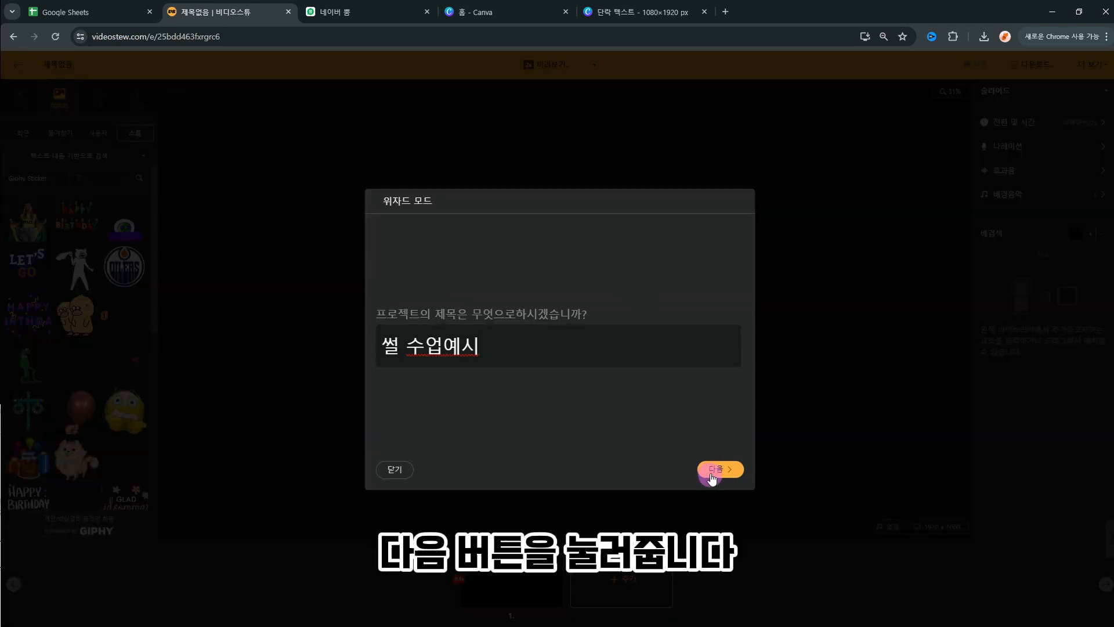
pyautogui.click(713, 477)
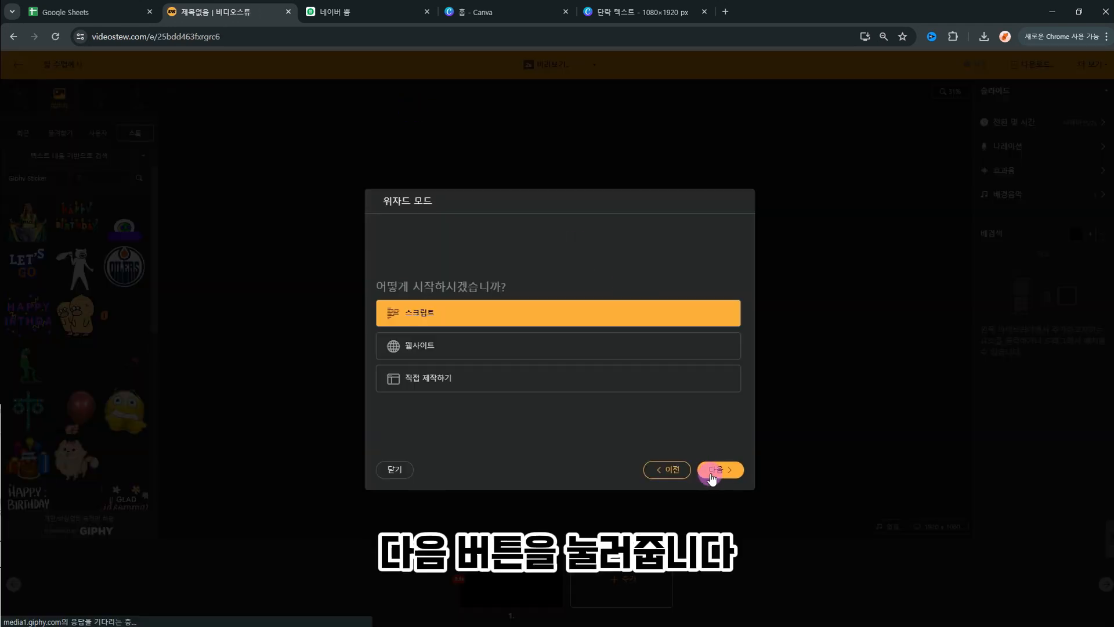
# - Choose 스크립트 as the project's starting method and paste the copied story as its script
pyautogui.click(427, 307)
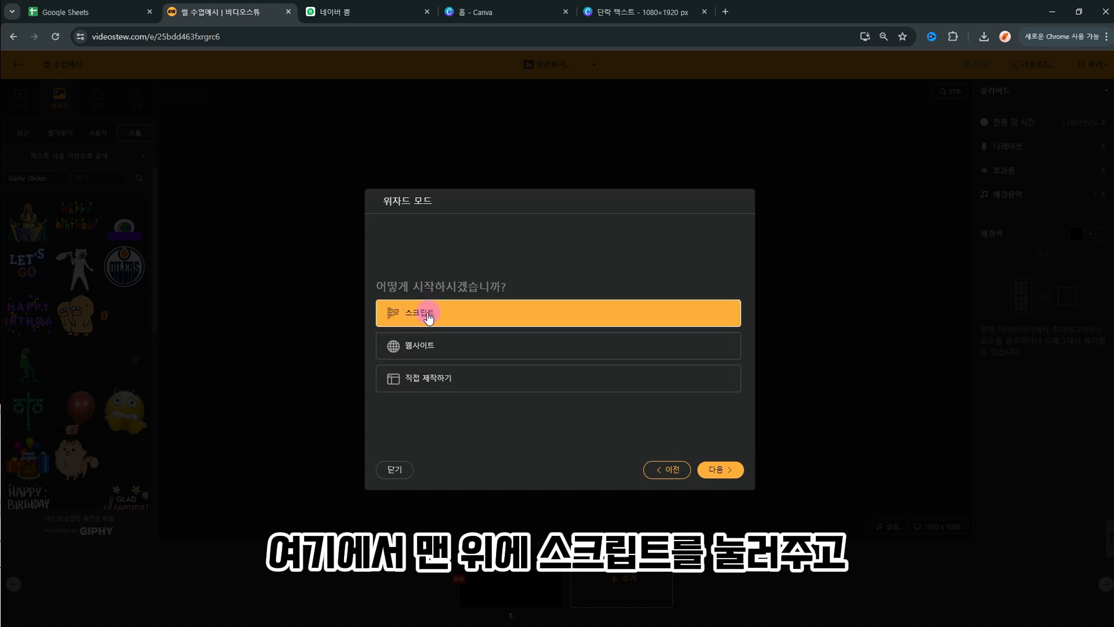
pyautogui.click(720, 470)
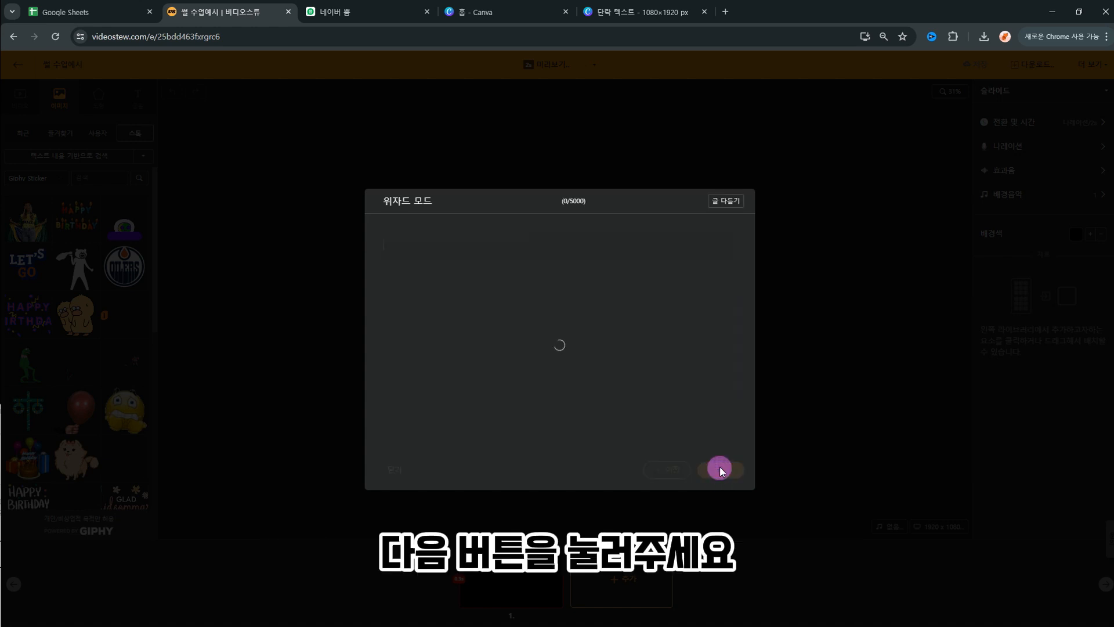
pyautogui.click(418, 245)
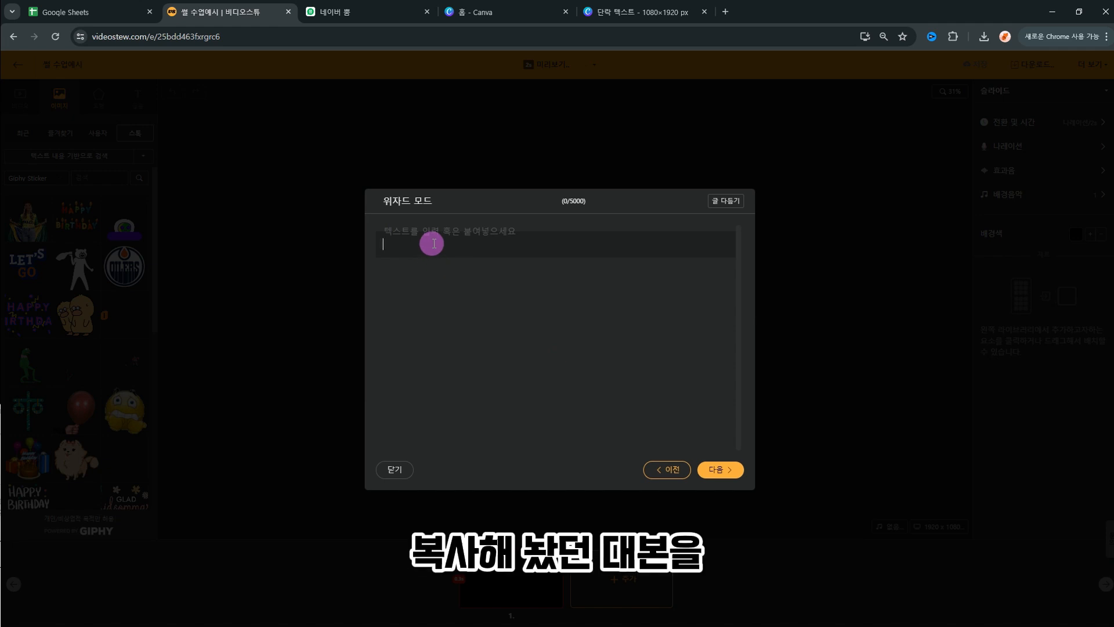
pyautogui.hotkey('ctrl', 'v')
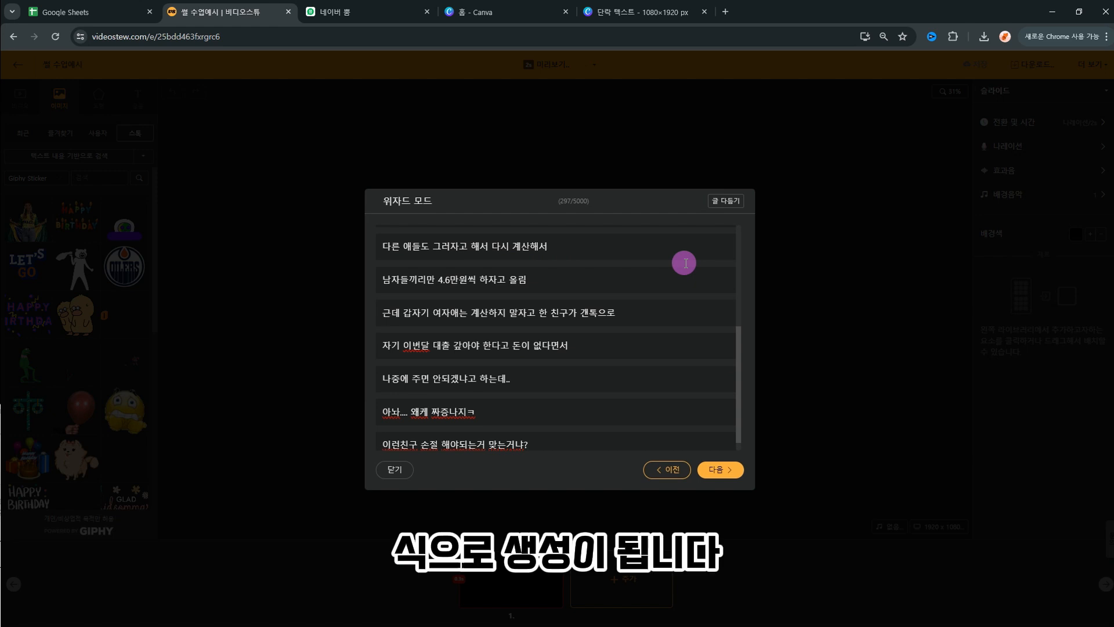
# - Set the project size to 1080×1920 and generate the slides from the script
pyautogui.click(722, 470)
pyautogui.click(436, 313)
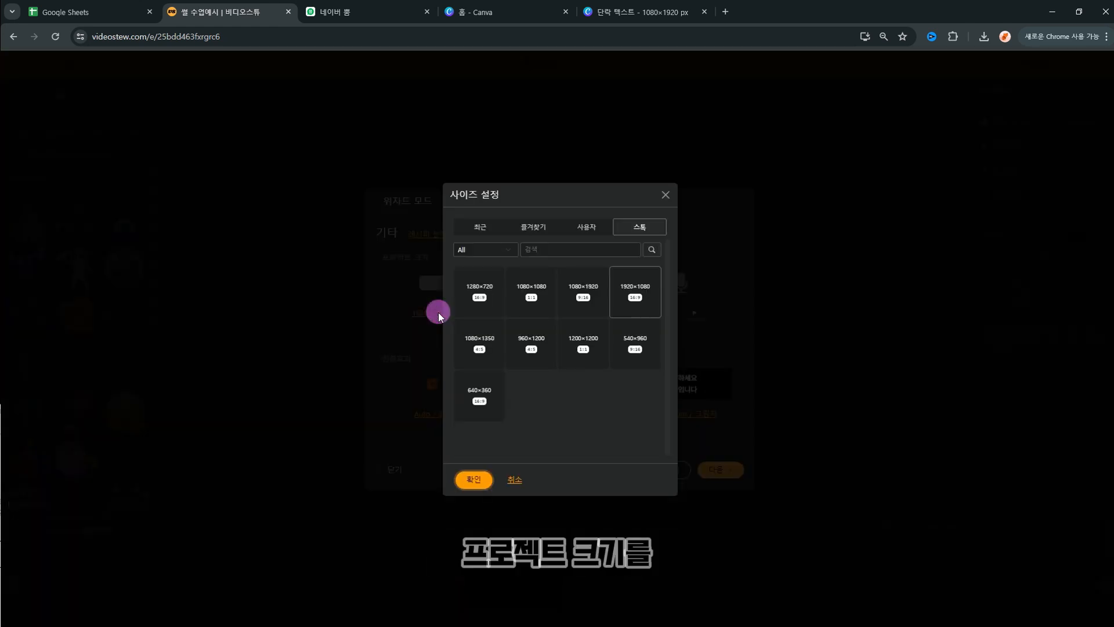
pyautogui.click(584, 298)
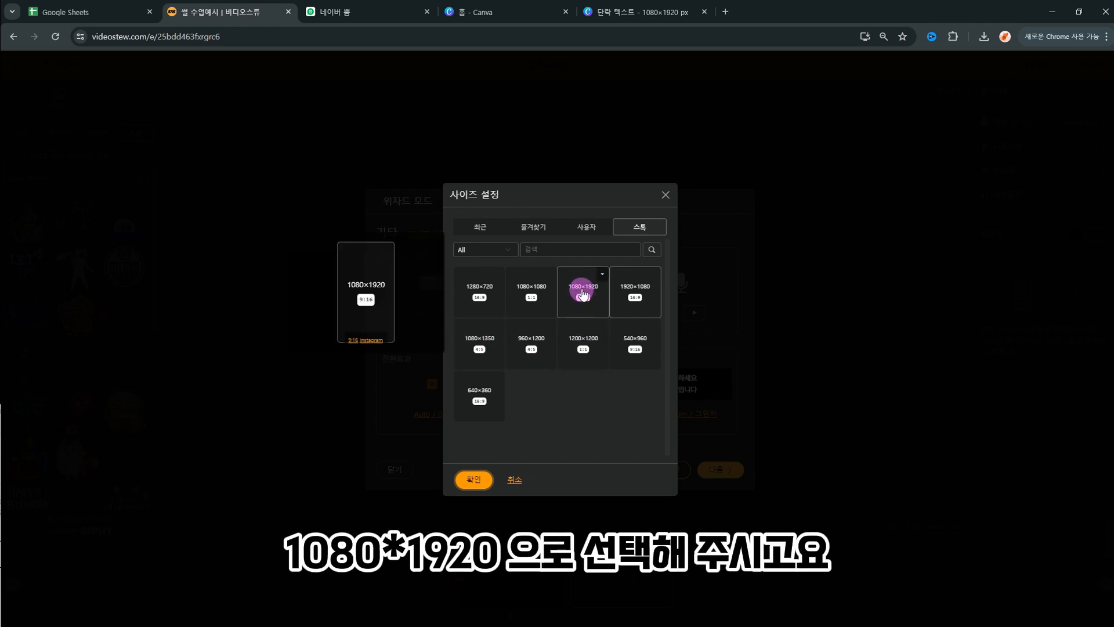
pyautogui.click(473, 480)
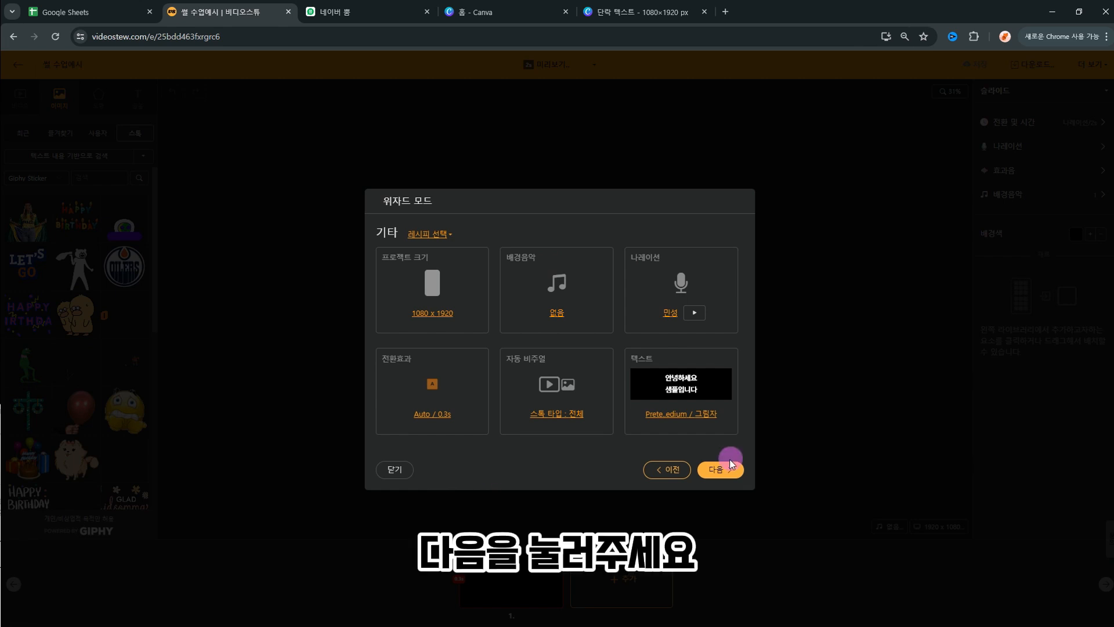
pyautogui.click(722, 469)
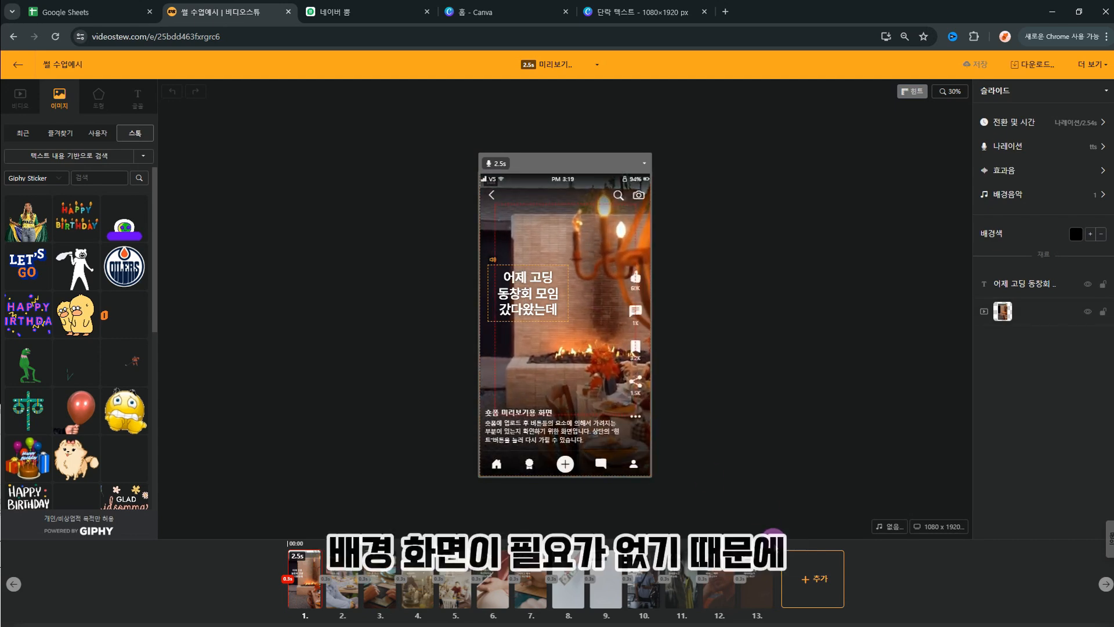
# - Select all slides from 1 to 13 and delete their background visuals
pyautogui.keyDown('shift'); pyautogui.click(759, 598); pyautogui.keyUp('shift')
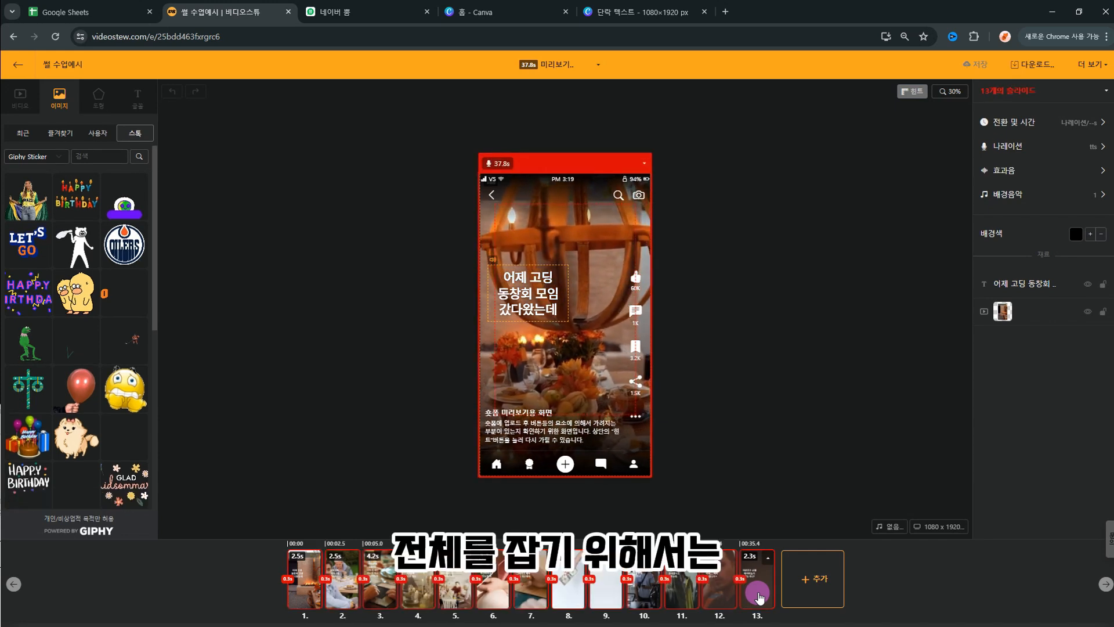
pyautogui.click(307, 595)
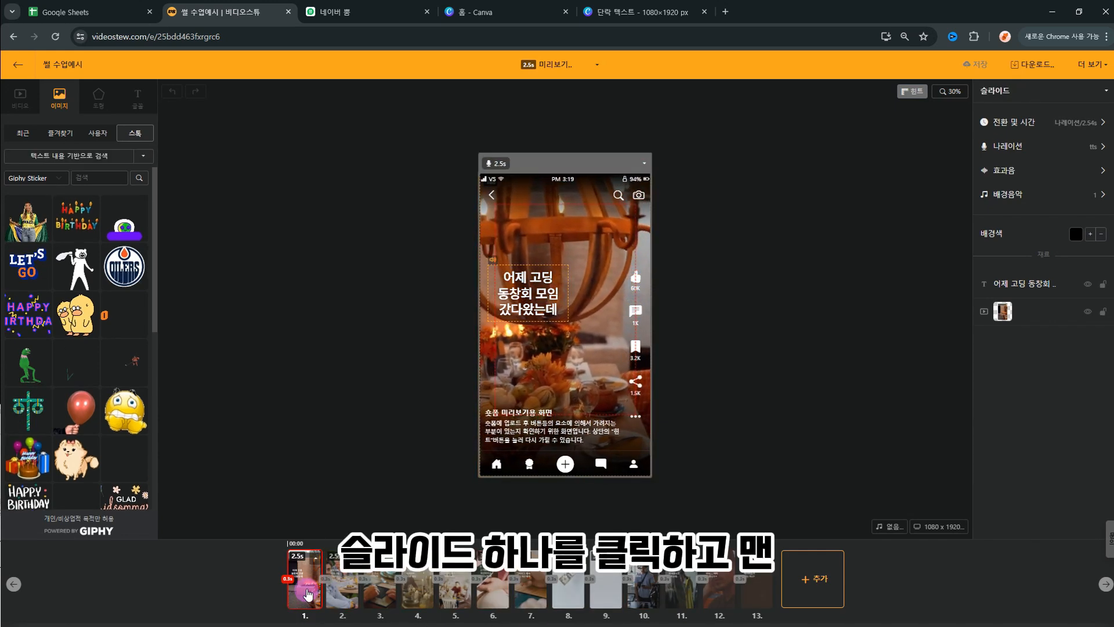
pyautogui.keyDown('shift'); pyautogui.click(761, 590); pyautogui.keyUp('shift')
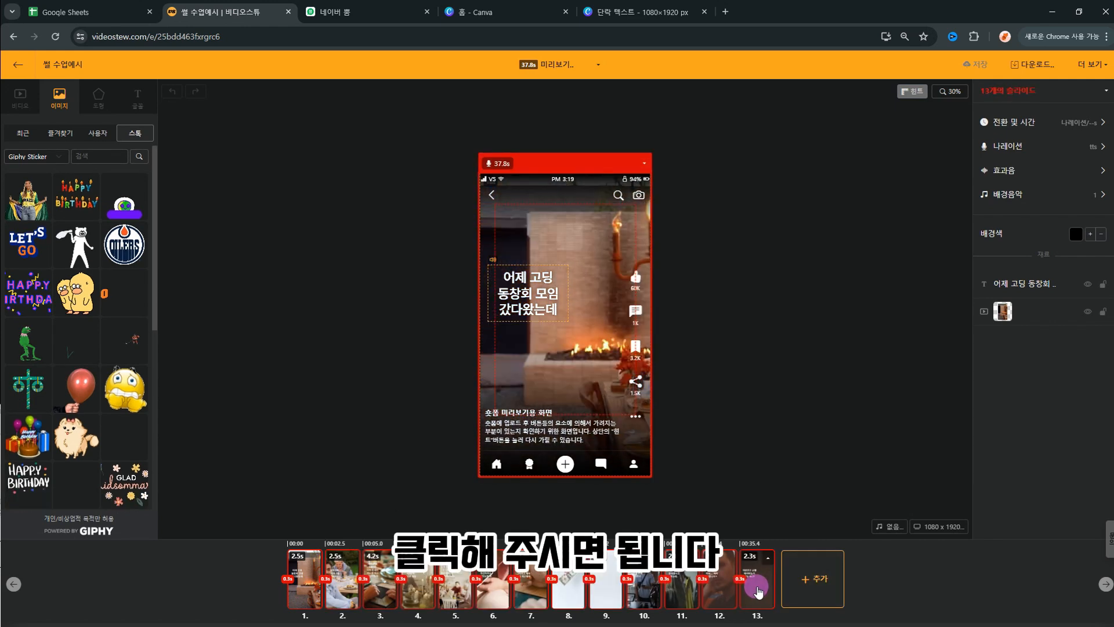
pyautogui.click(595, 230)
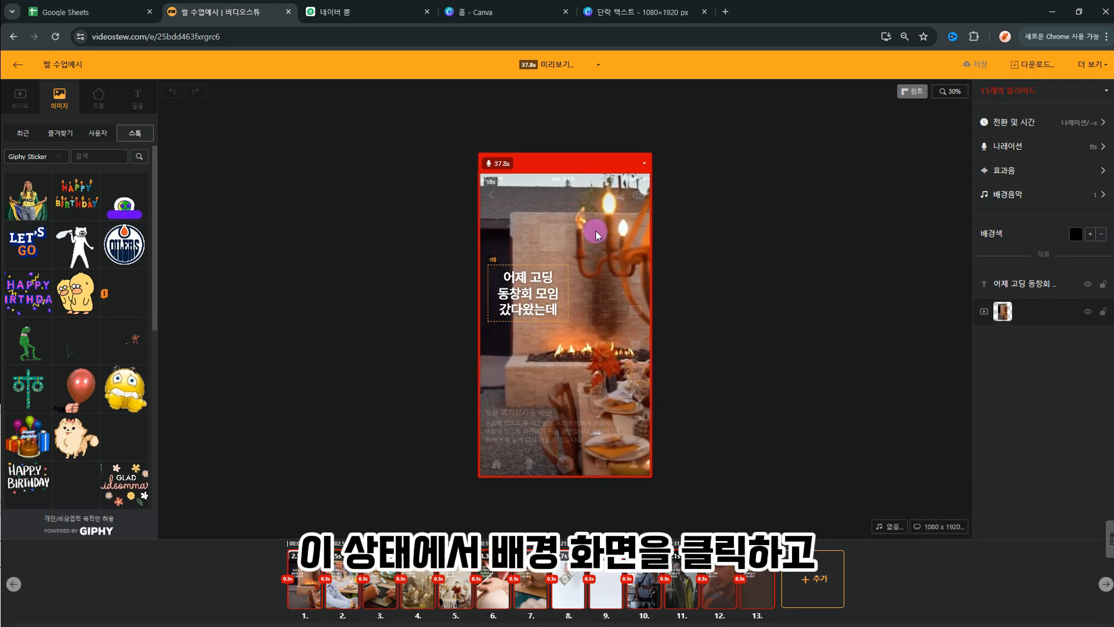
pyautogui.click(595, 231)
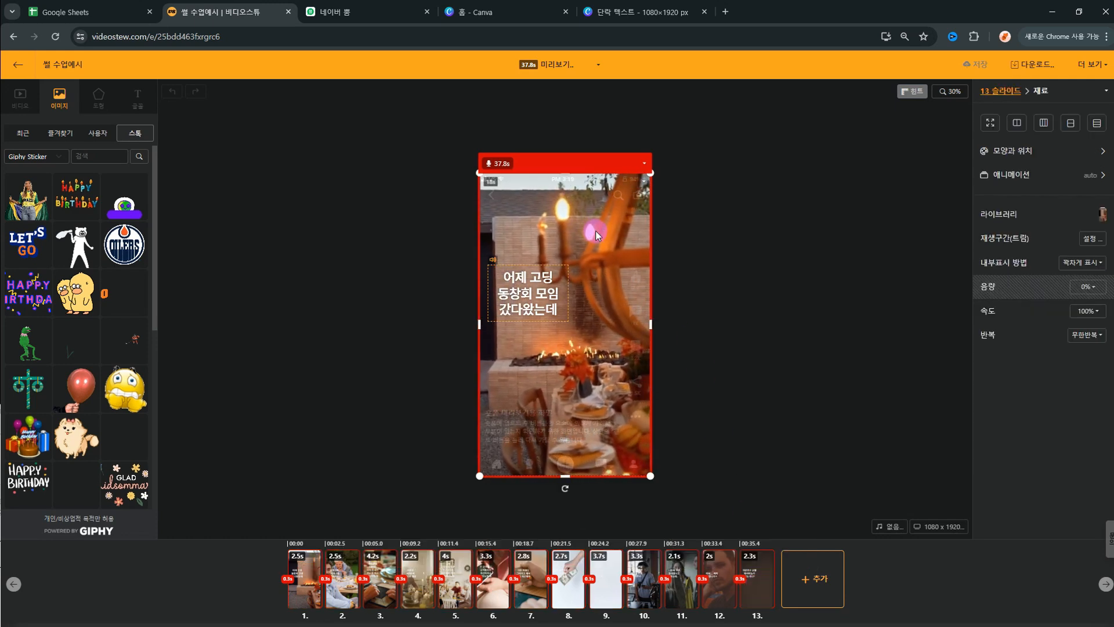
pyautogui.press('Delete')
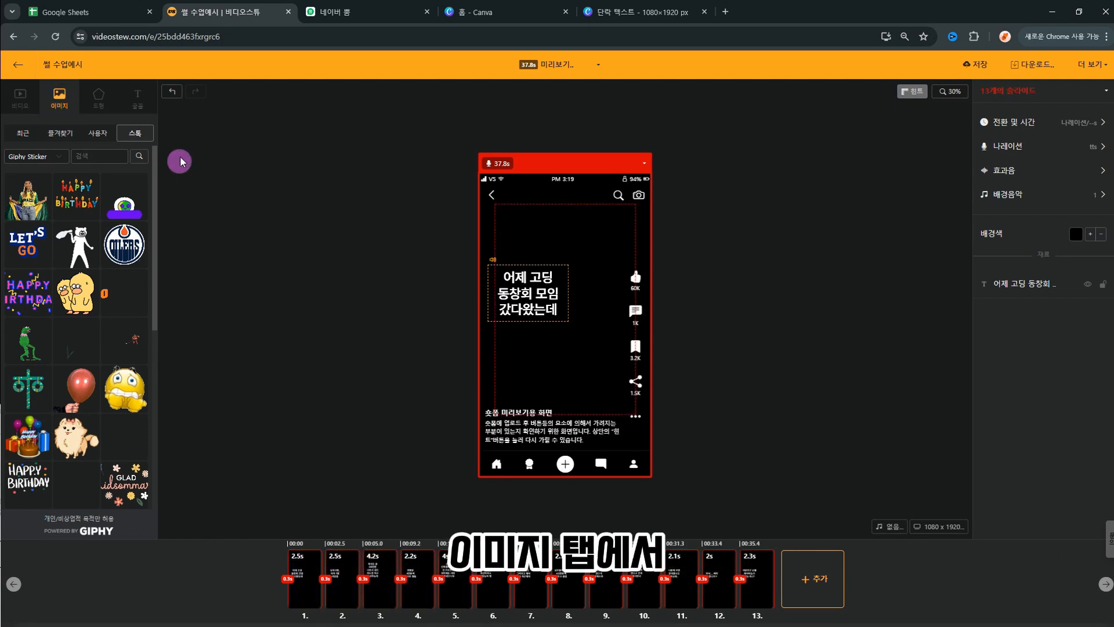
# - Add the light-blue template image from the user's uploaded images to all 13 slides and make it fill the whole frame
pyautogui.click(96, 137)
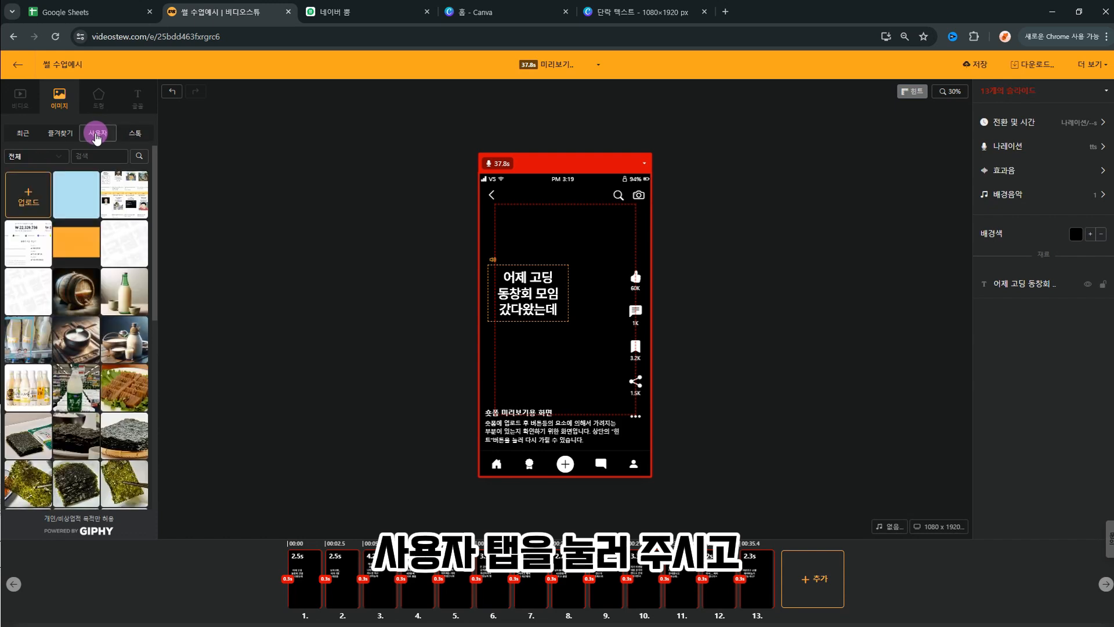
pyautogui.click(27, 196)
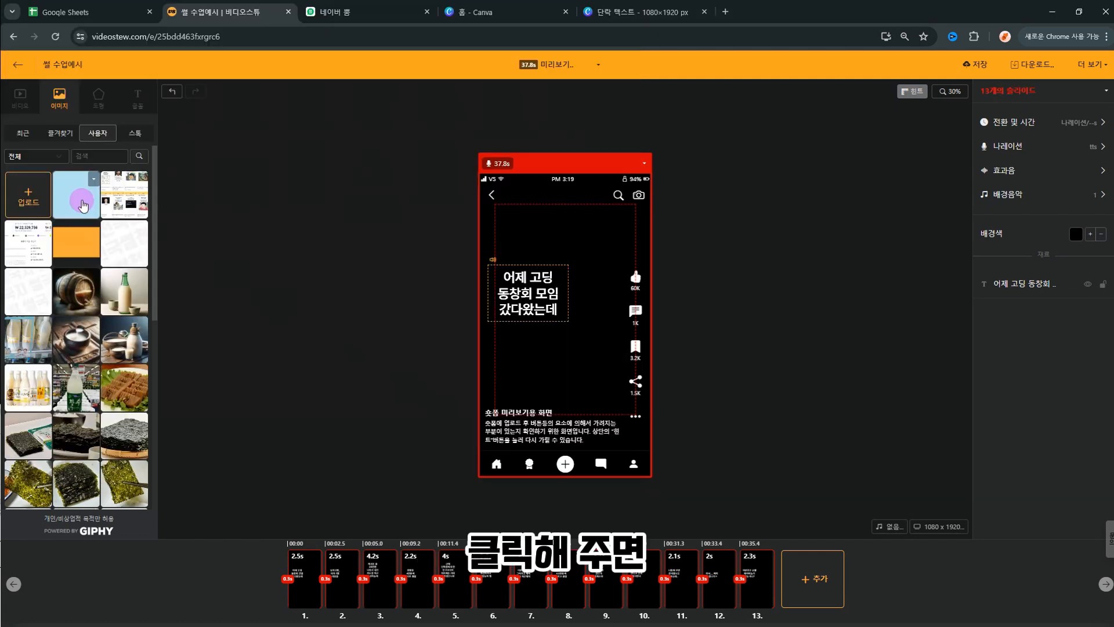
pyautogui.click(83, 206)
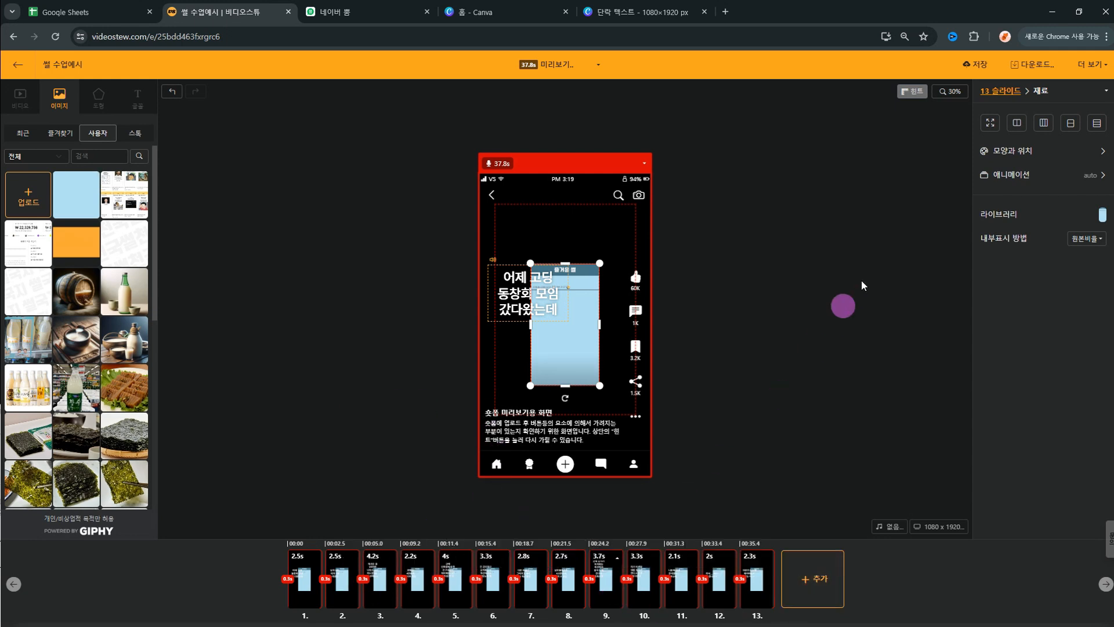
pyautogui.click(990, 123)
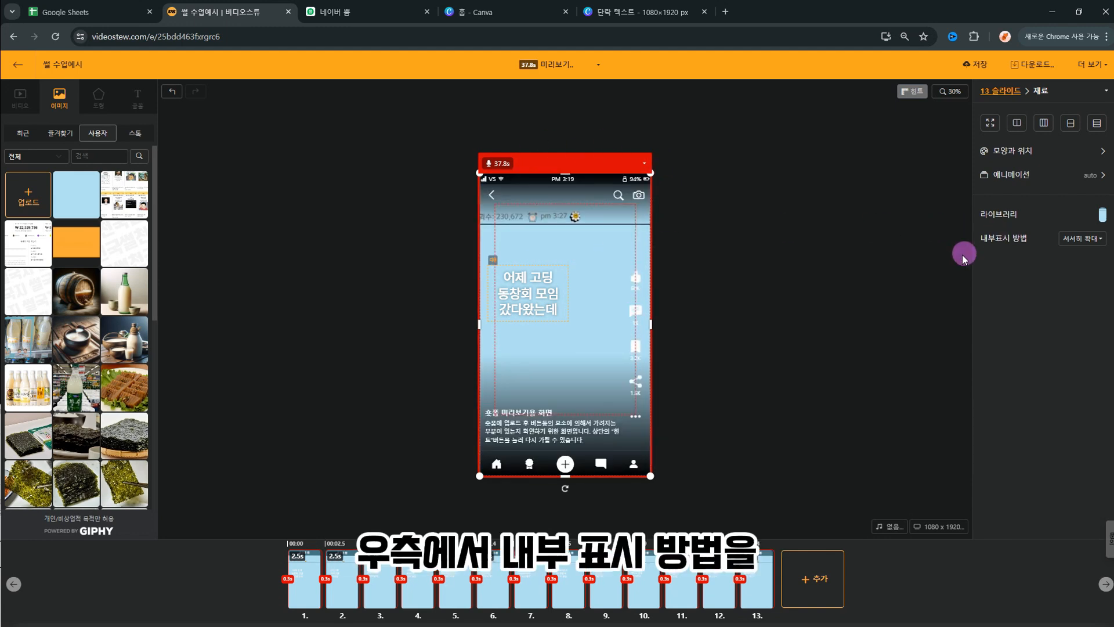
# - Set the template background's inner display mode (내부표시 방법) to 꽉차게 표시 on all 13 slides
pyautogui.click(1087, 247)
pyautogui.click(1085, 278)
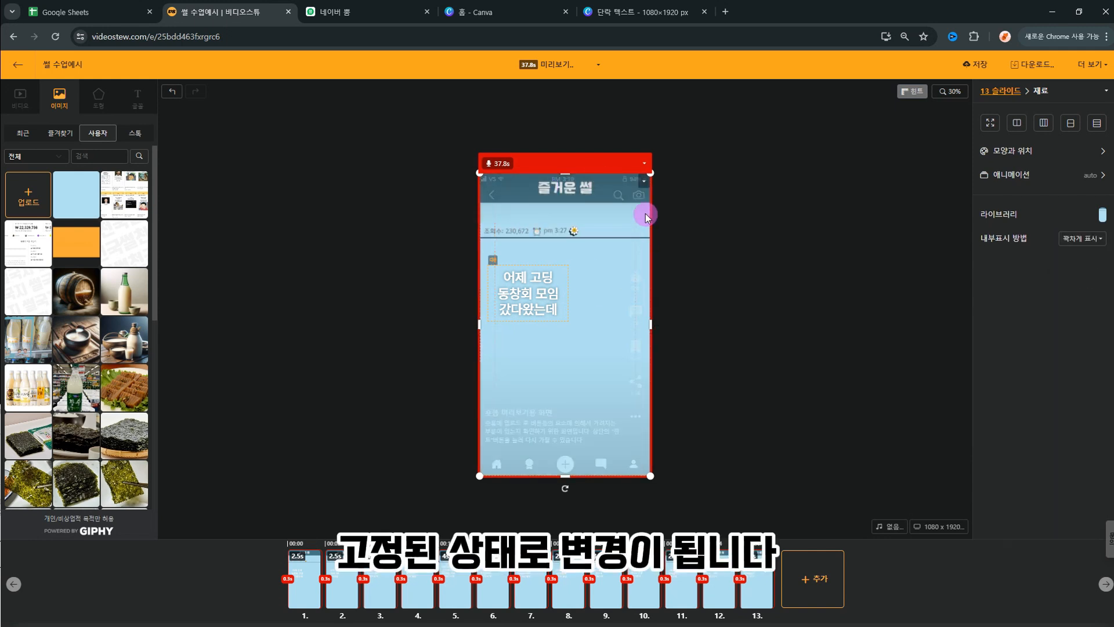
# - Move the caption text box on all slides to just below the header divider line and widen it to about 850 px
pyautogui.click(529, 299)
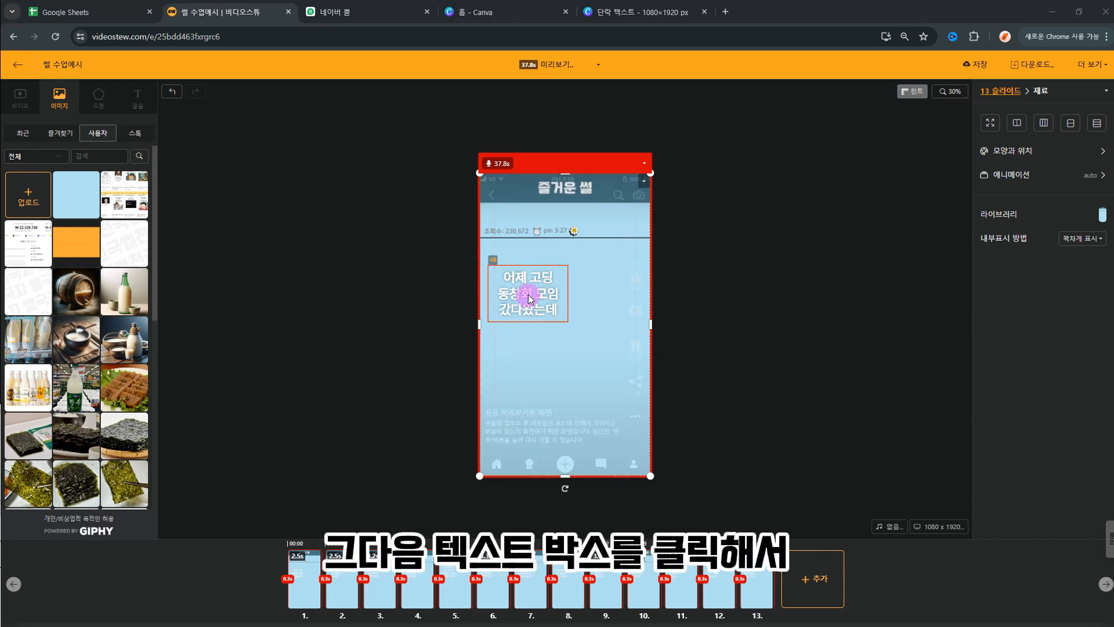
pyautogui.click(528, 297)
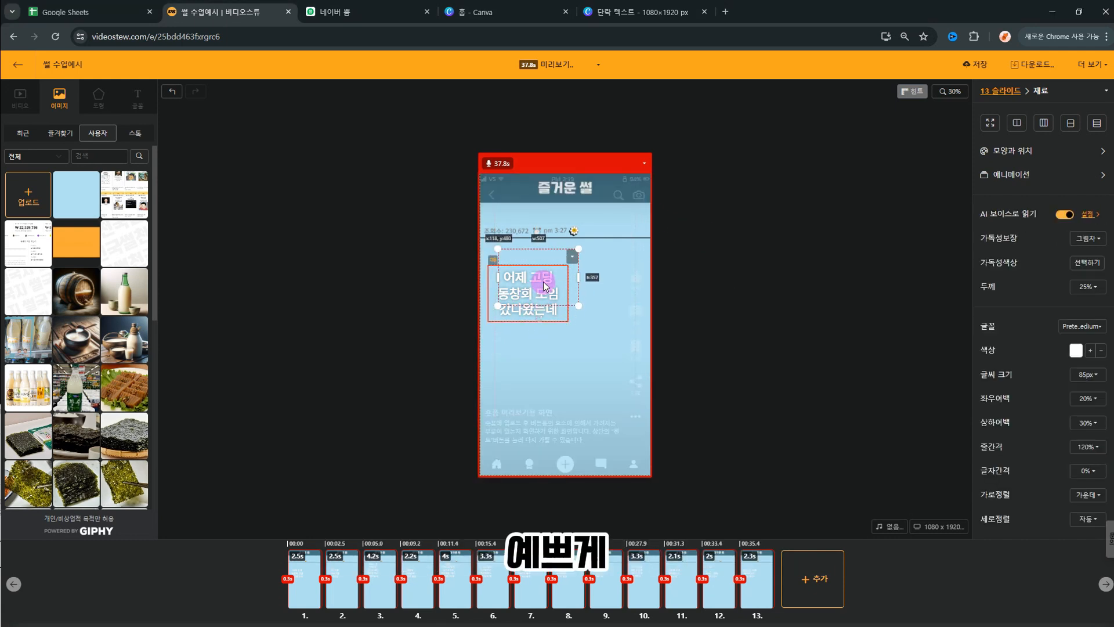
pyautogui.moveTo(545, 282); pyautogui.dragTo(545, 276)
pyautogui.moveTo(579, 270); pyautogui.dragTo(633, 280)
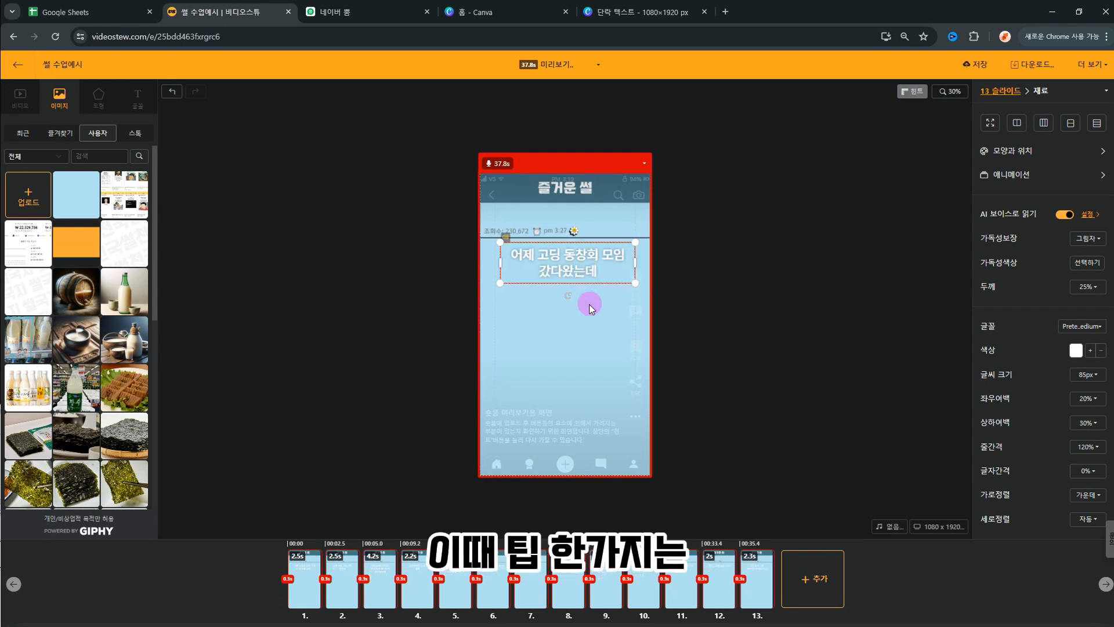
pyautogui.click(911, 93)
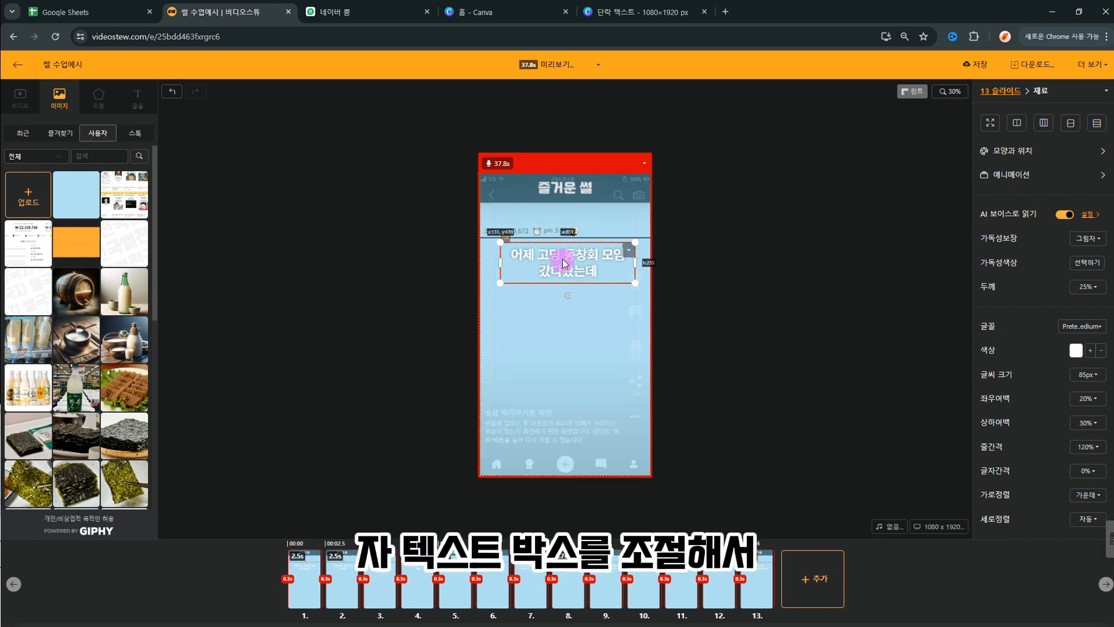
pyautogui.moveTo(562, 262); pyautogui.dragTo(561, 256)
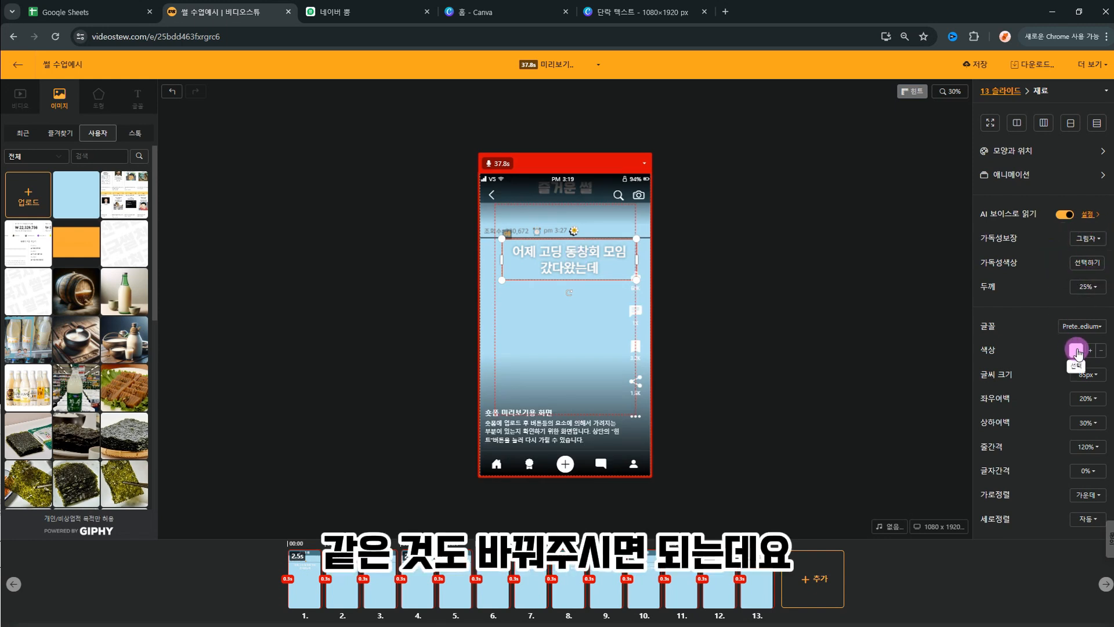
# - Change the caption font to 카페24 아네모네 and set its size to 60 px
pyautogui.click(1098, 326)
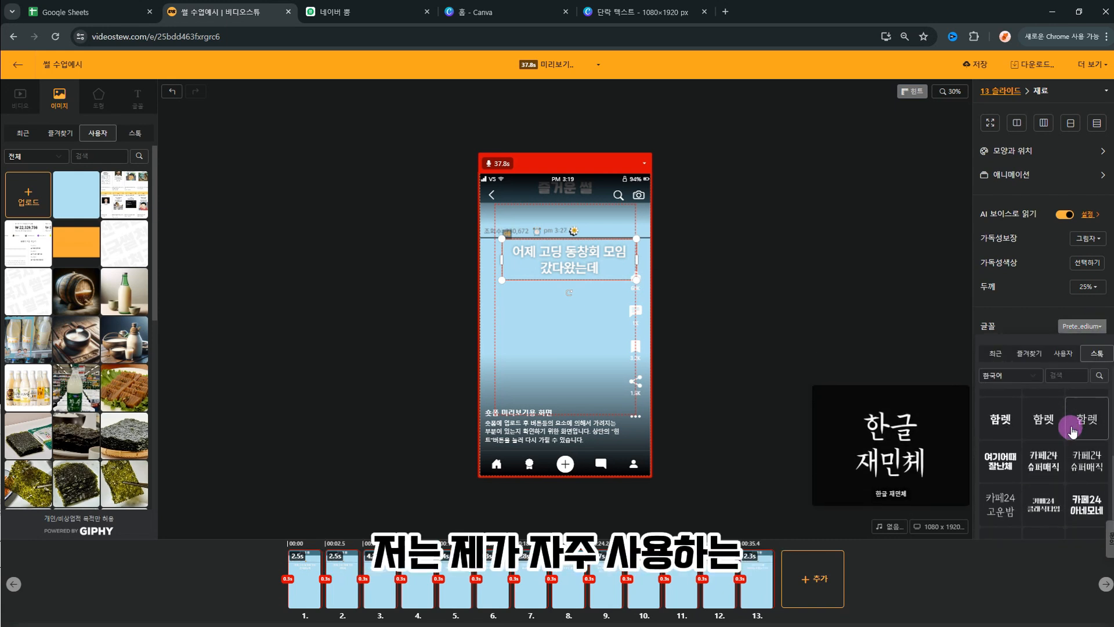
pyautogui.scroll(-3, 1071, 433)
pyautogui.click(1075, 426)
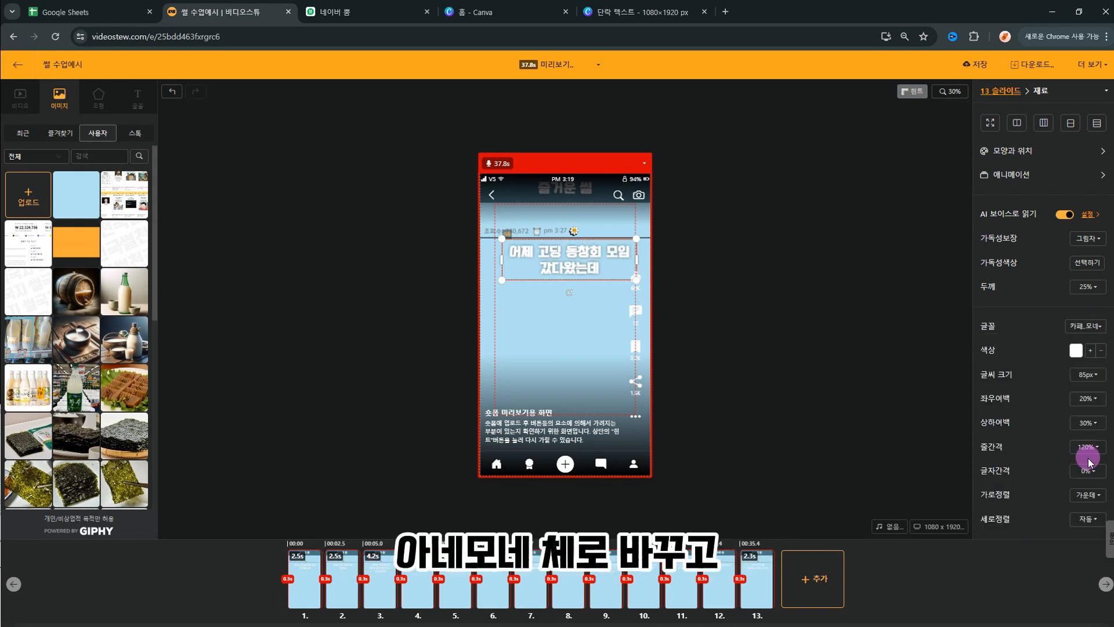
pyautogui.click(1095, 380)
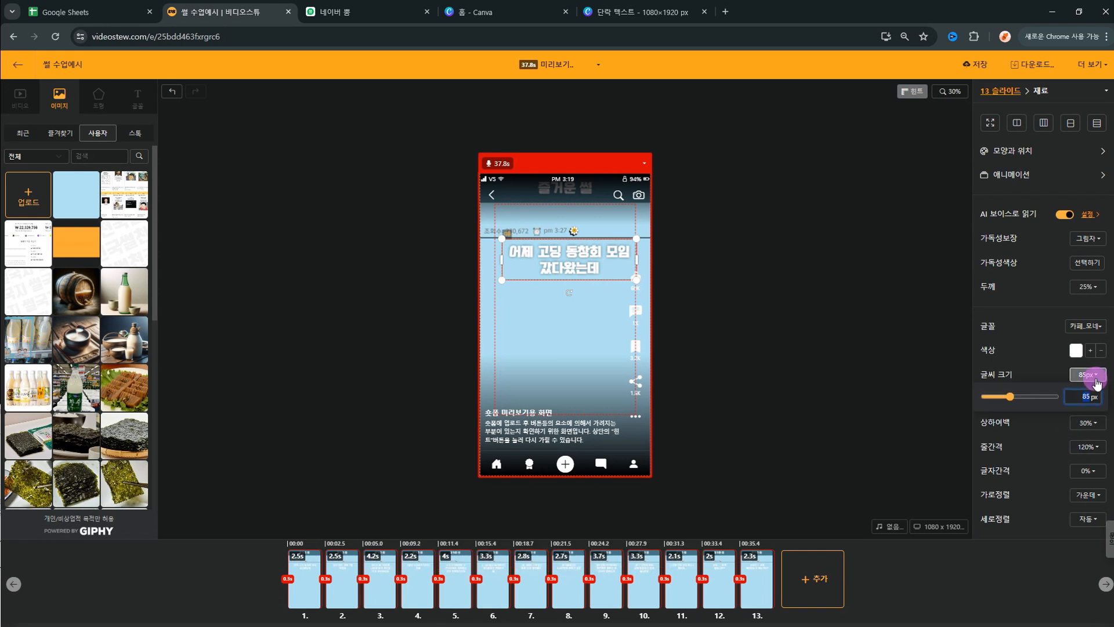
pyautogui.write('60')
pyautogui.press('Return')
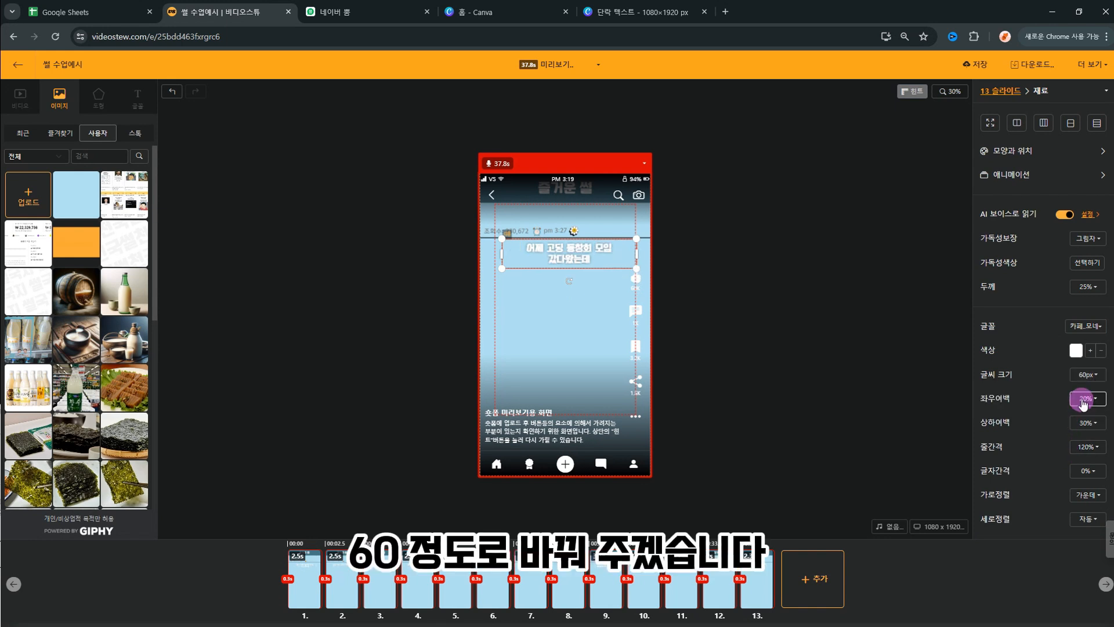
# - Make the caption text black and set its readability effect (가독성보장) to 없음
pyautogui.click(1075, 350)
pyautogui.scroll(-5, 1068, 278)
pyautogui.click(1058, 321)
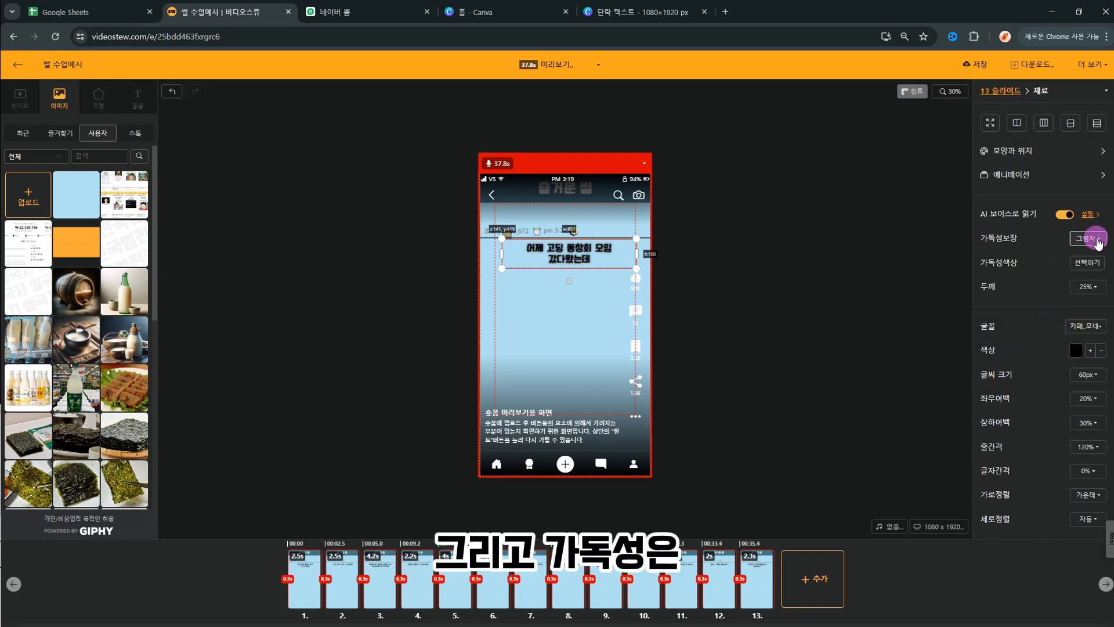
pyautogui.click(1097, 242)
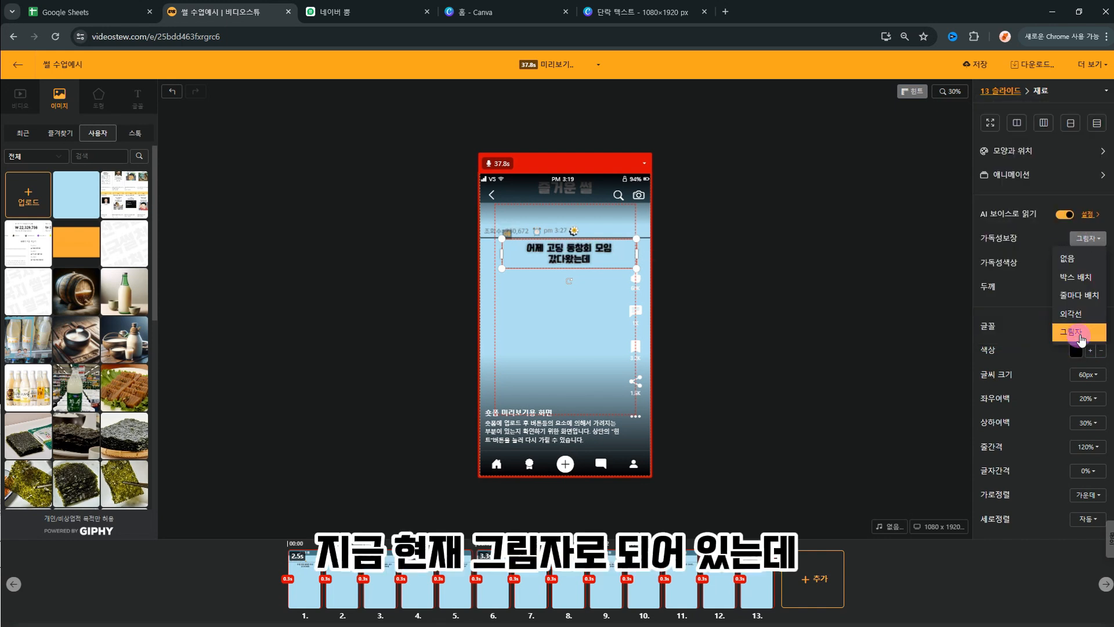
pyautogui.click(1073, 314)
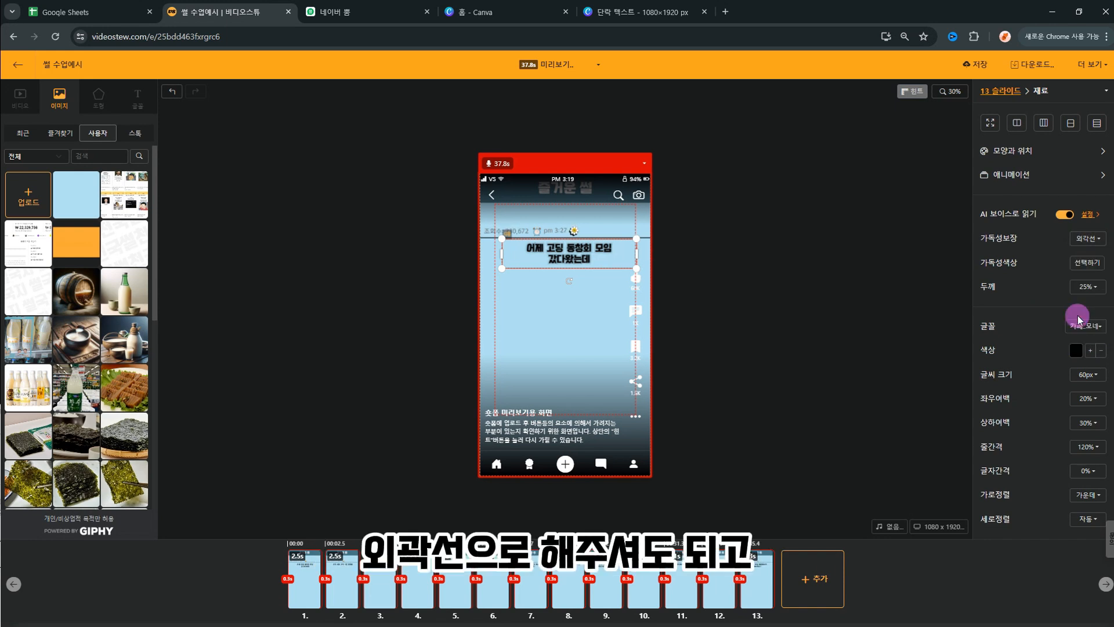
pyautogui.click(1090, 239)
pyautogui.click(1076, 260)
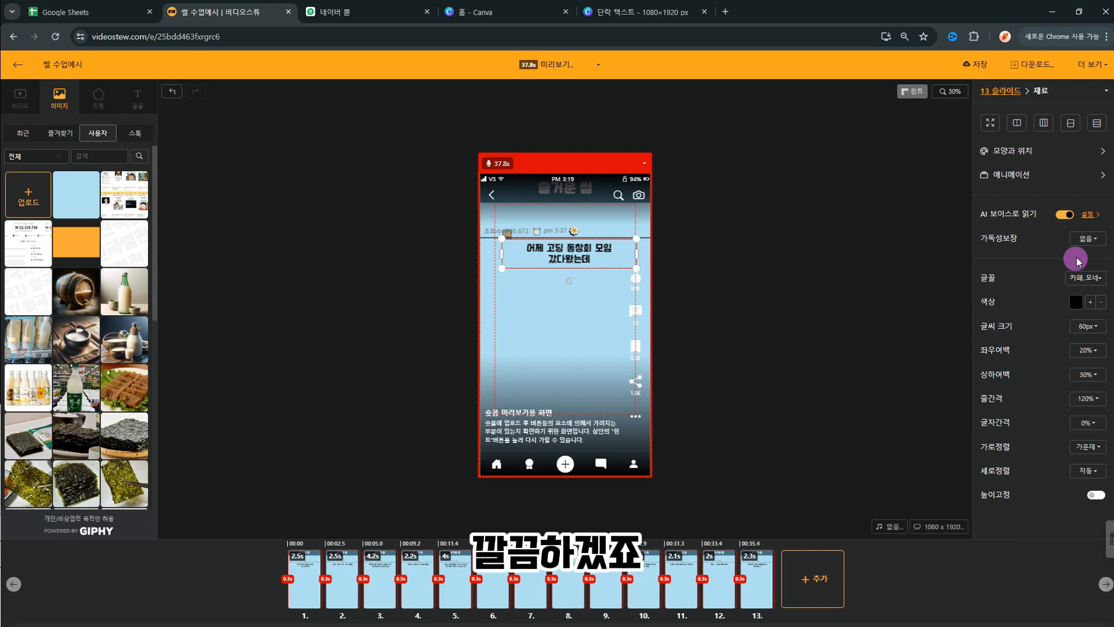
# - Check the captions from slide 1 onward and insert a line break before 내가 in slide 3's caption
pyautogui.click(325, 585)
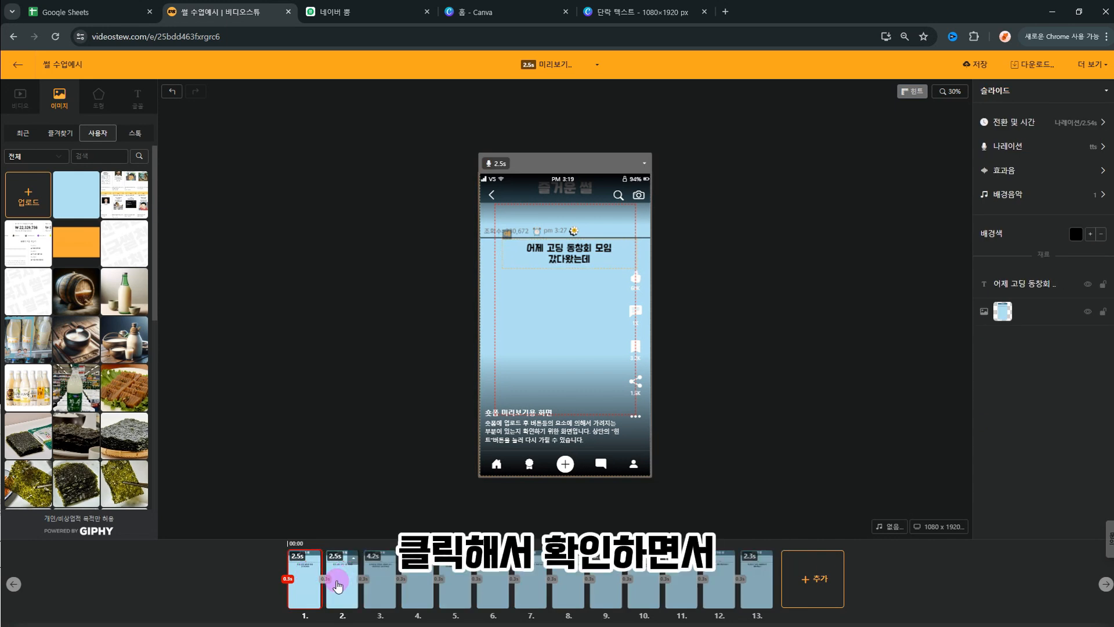
pyautogui.click(381, 590)
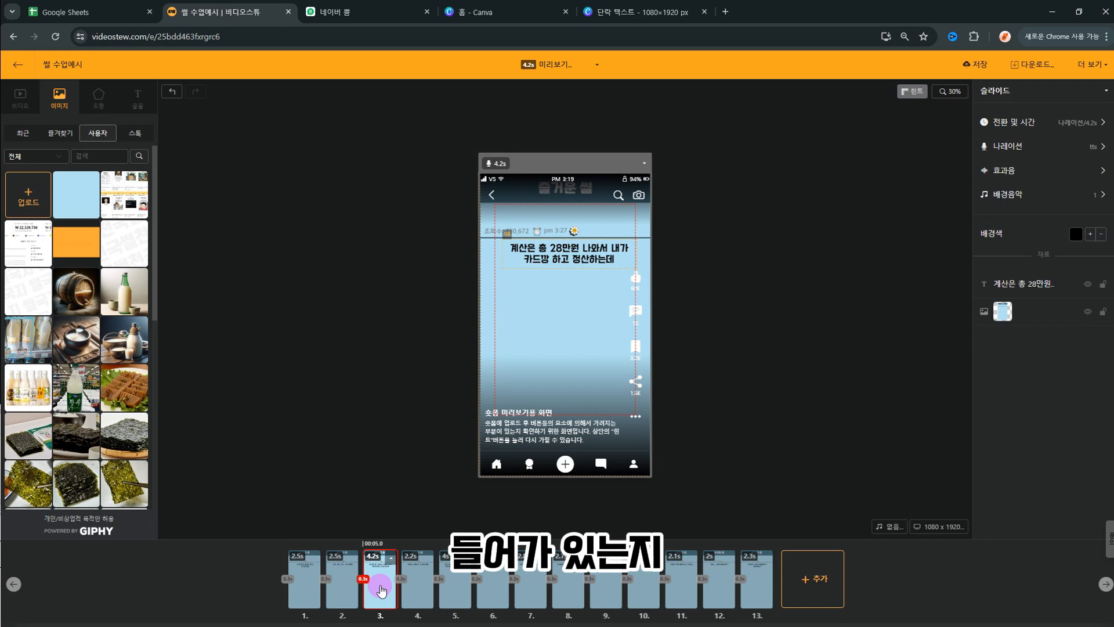
pyautogui.click(531, 251)
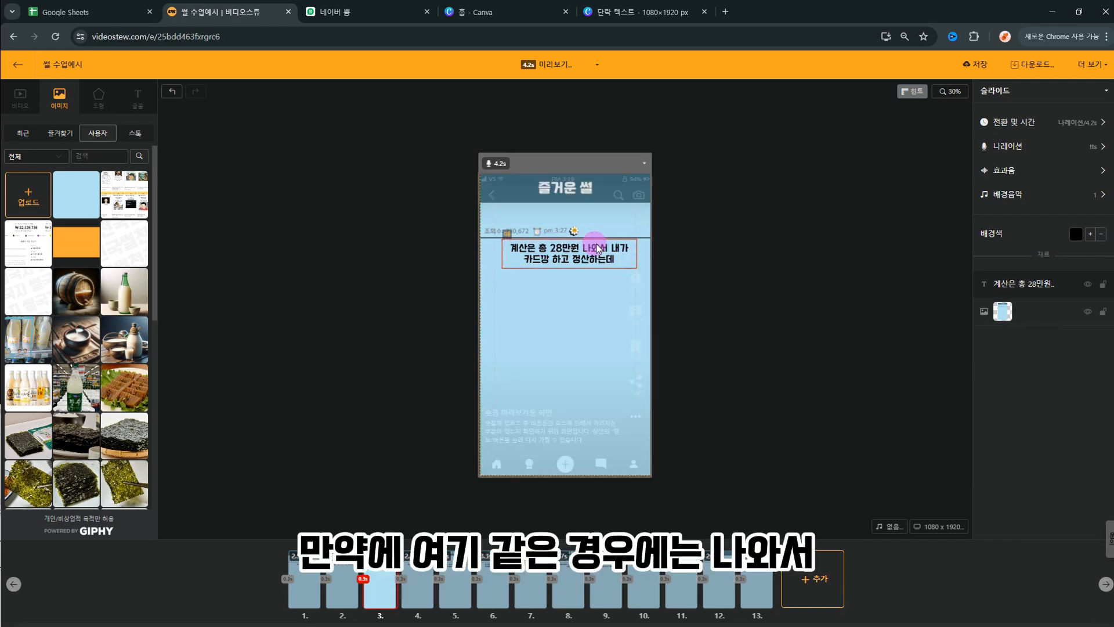
pyautogui.doubleClick(611, 253)
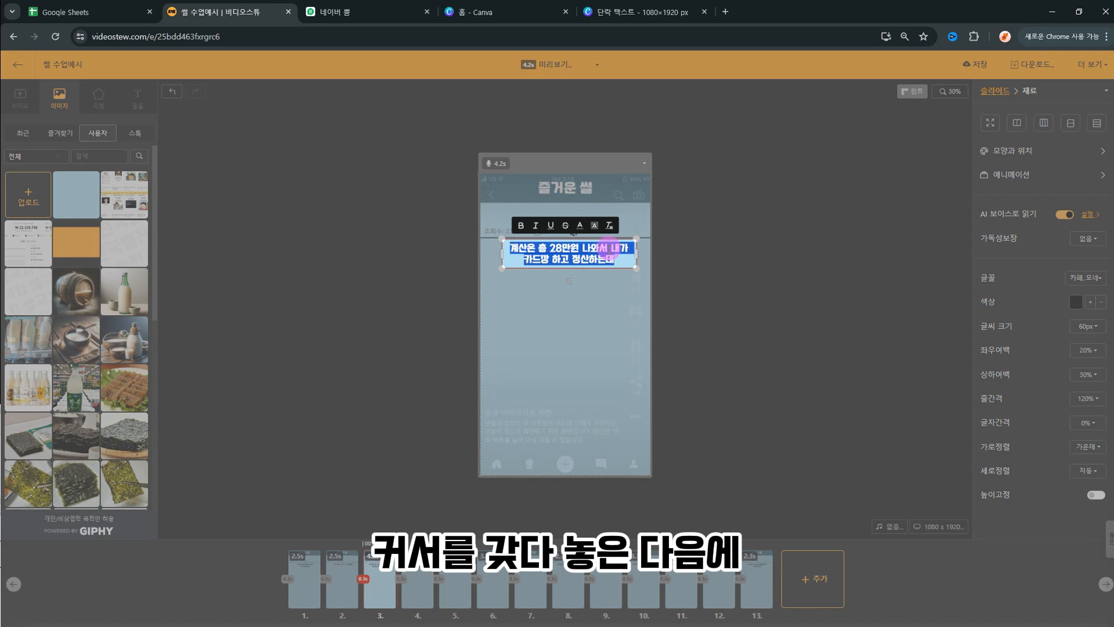
pyautogui.click(610, 246)
pyautogui.press('Return')
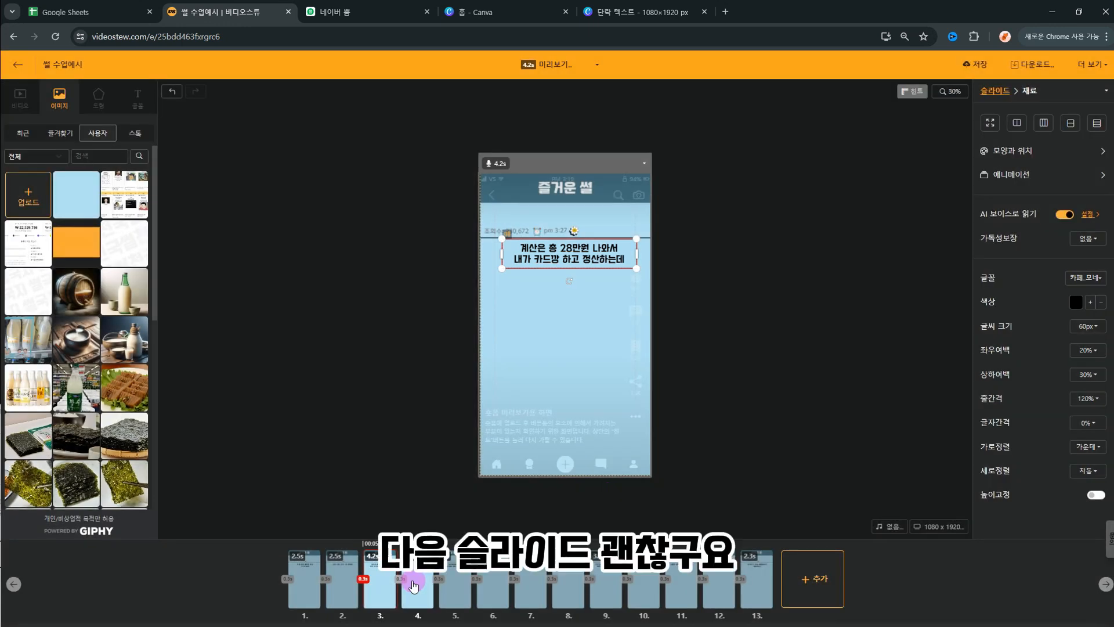
# - Review the remaining captions through slide 13 and tidy their line breaks, breaking slide 5's caption after 친구녀석이
pyautogui.click(413, 583)
pyautogui.click(452, 584)
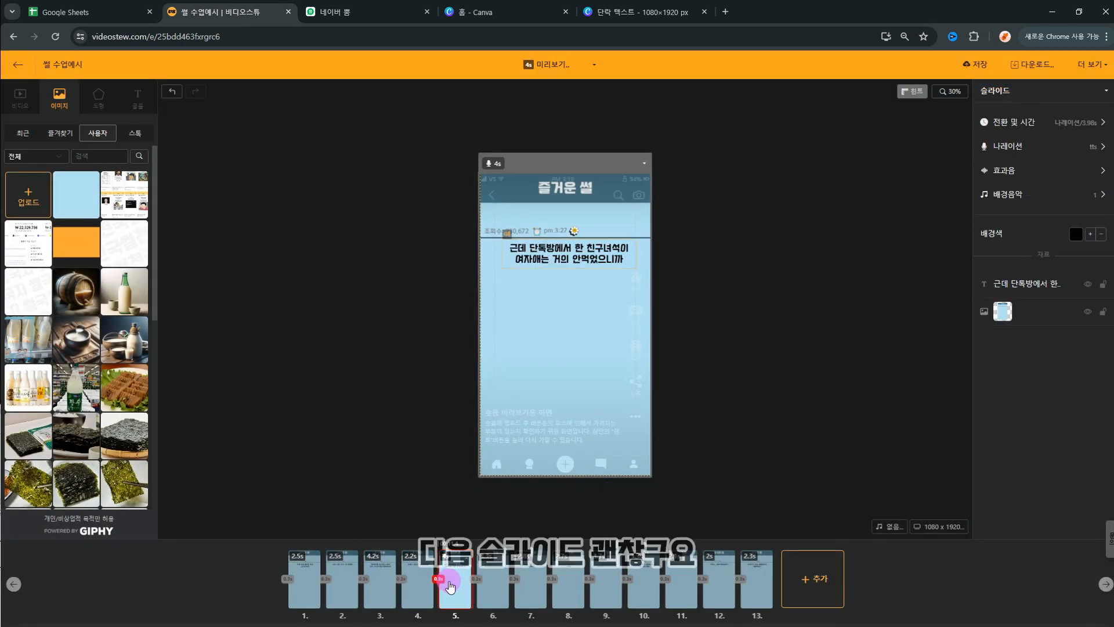
pyautogui.click(564, 251)
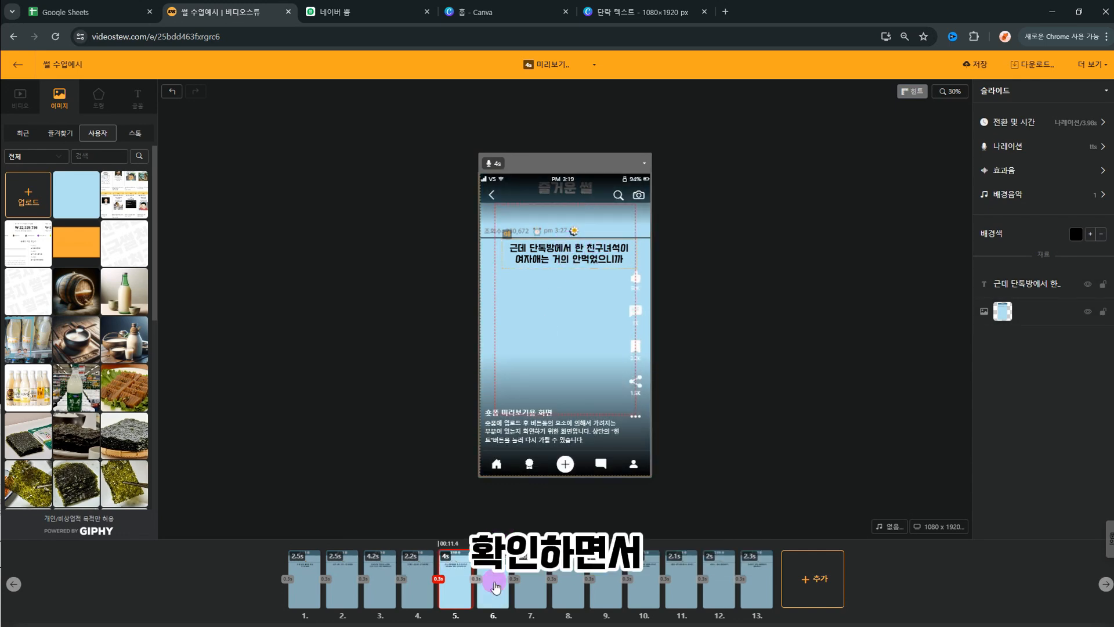
pyautogui.click(623, 248)
pyautogui.press('Return')
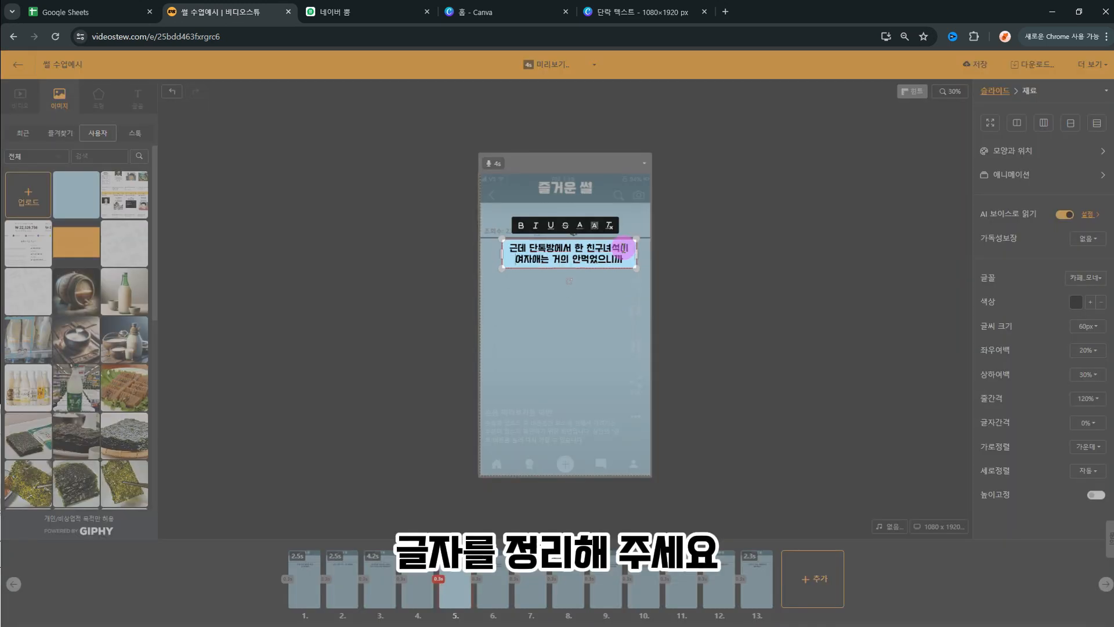
pyautogui.click(591, 261)
pyautogui.click(693, 590)
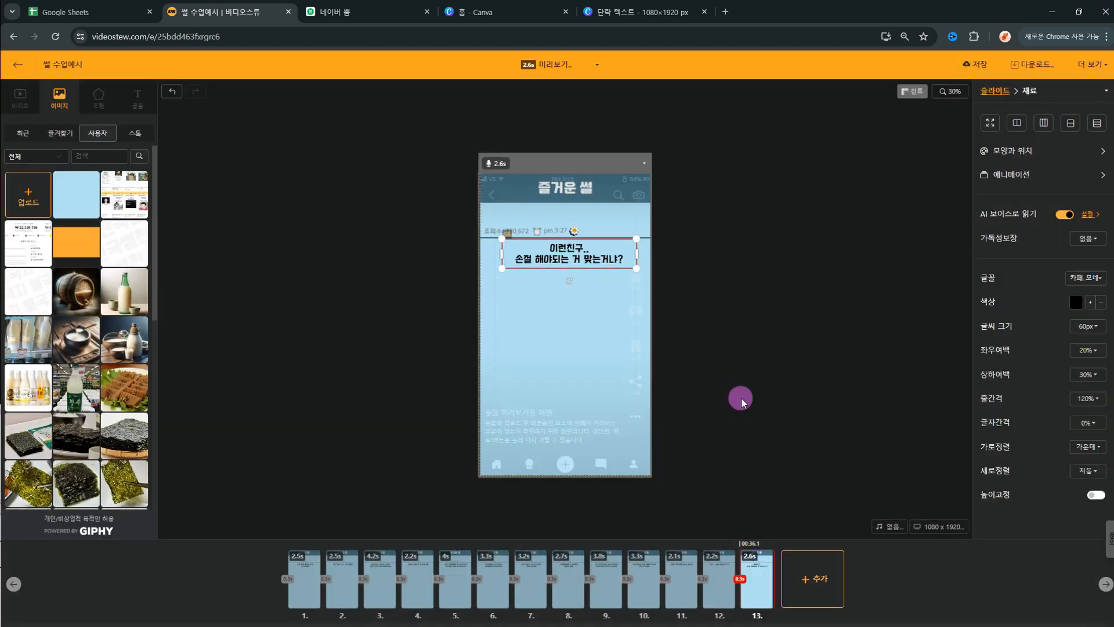
# - Select all 13 slides and set the caption animation to work 1줄씩 with its add method (추가 방식) set to 추가하기
pyautogui.click(302, 576)
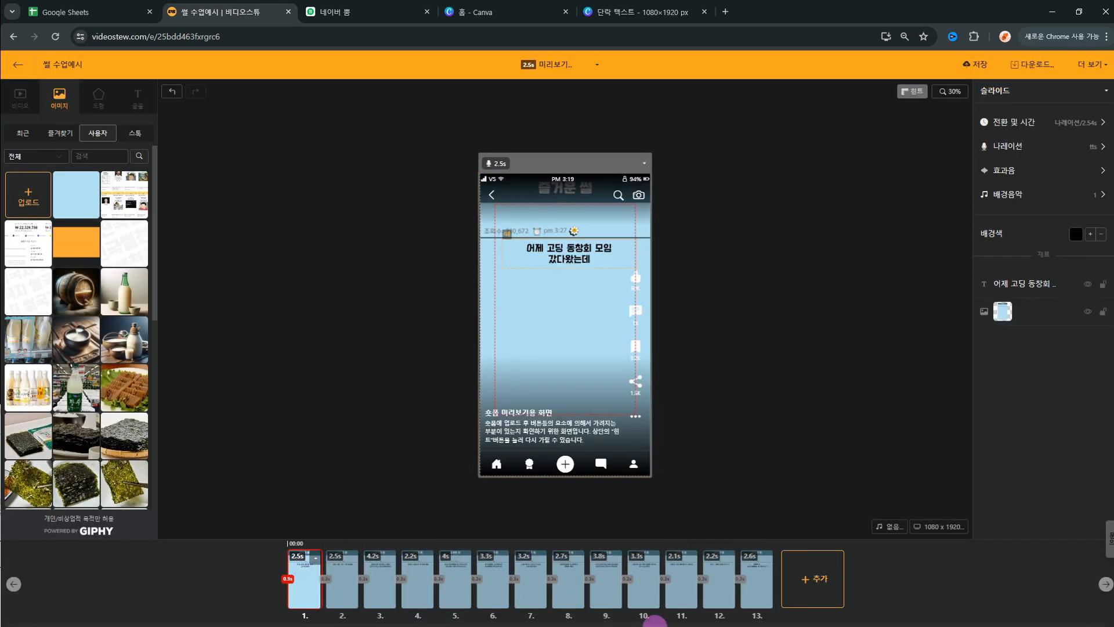
pyautogui.keyDown('shift'); pyautogui.click(755, 594); pyautogui.keyUp('shift')
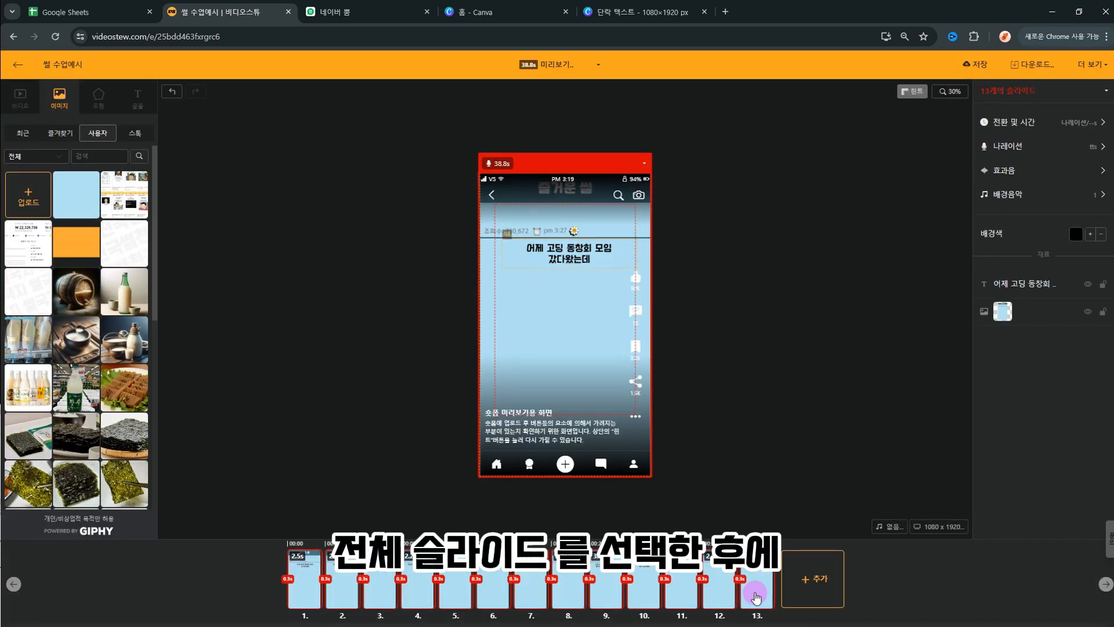
pyautogui.click(558, 255)
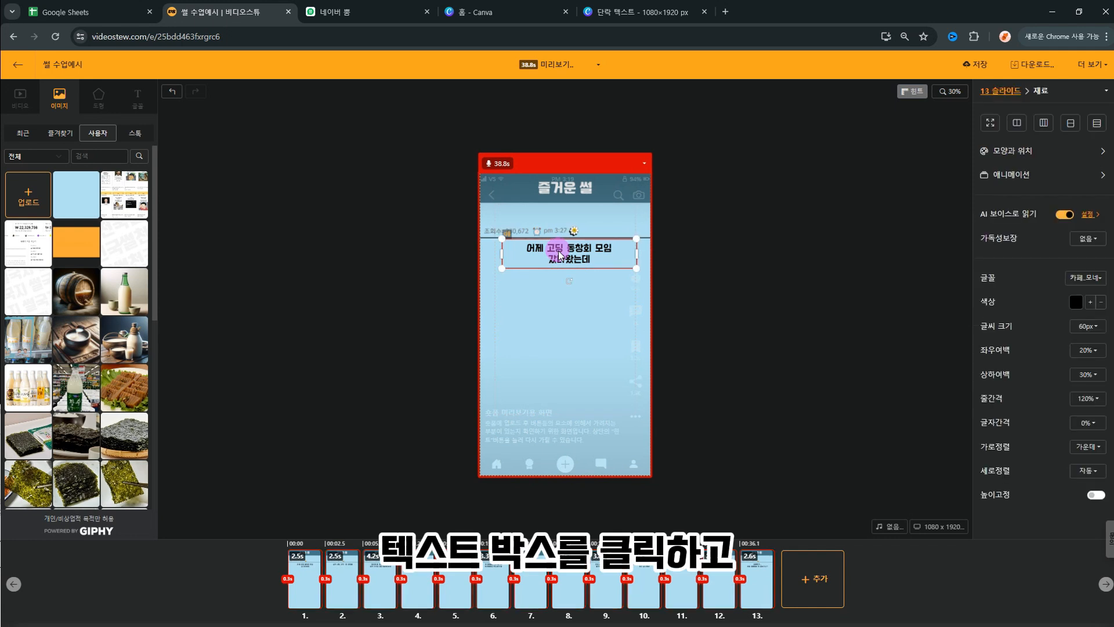
pyautogui.click(1031, 176)
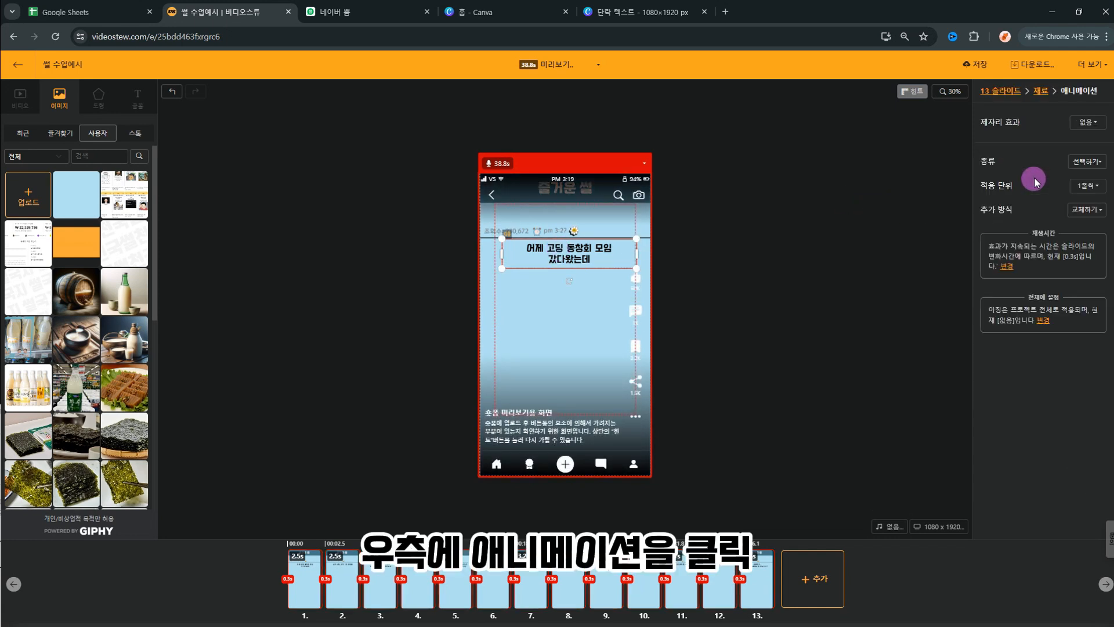
pyautogui.click(1091, 186)
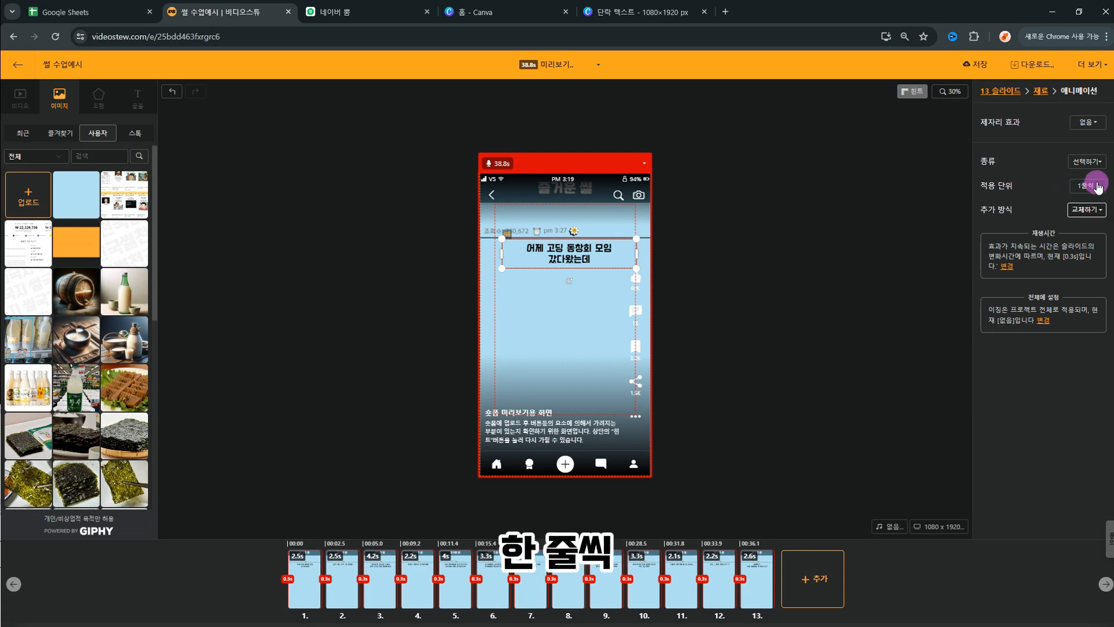
pyautogui.click(1093, 210)
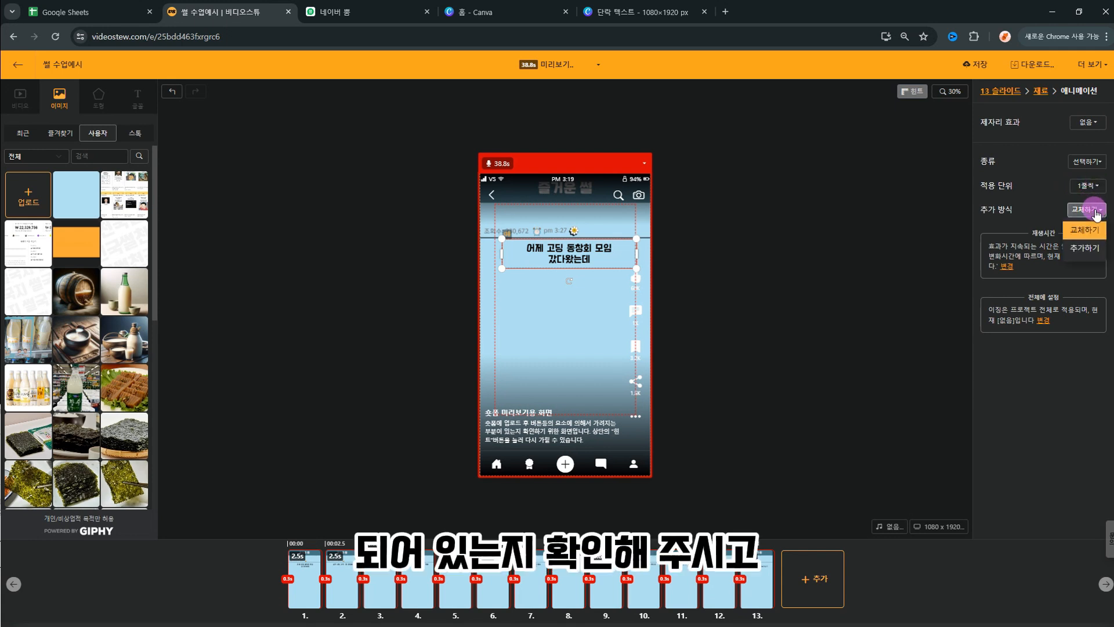
pyautogui.click(1089, 247)
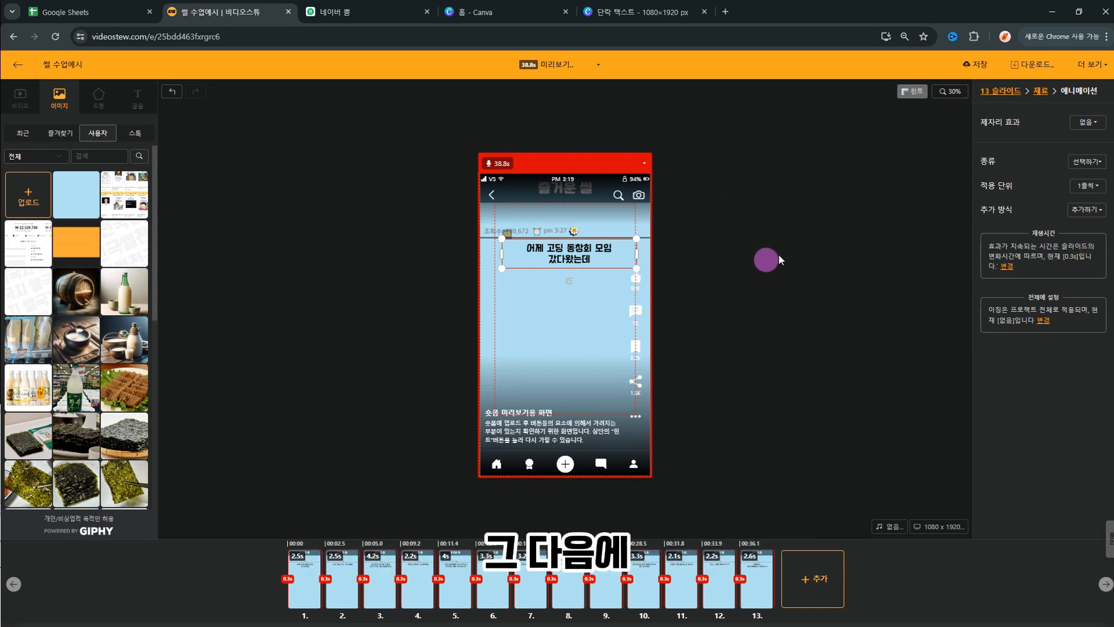
# - Change the AI narration voice of all 13 slides to the stock voice 규원
pyautogui.click(795, 239)
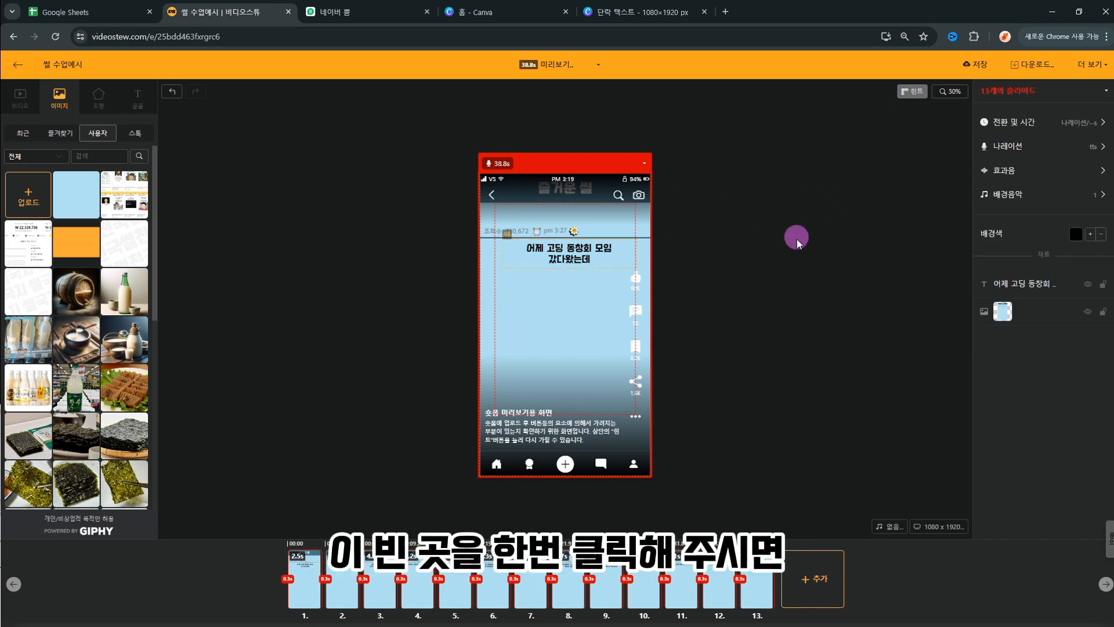
pyautogui.click(1012, 148)
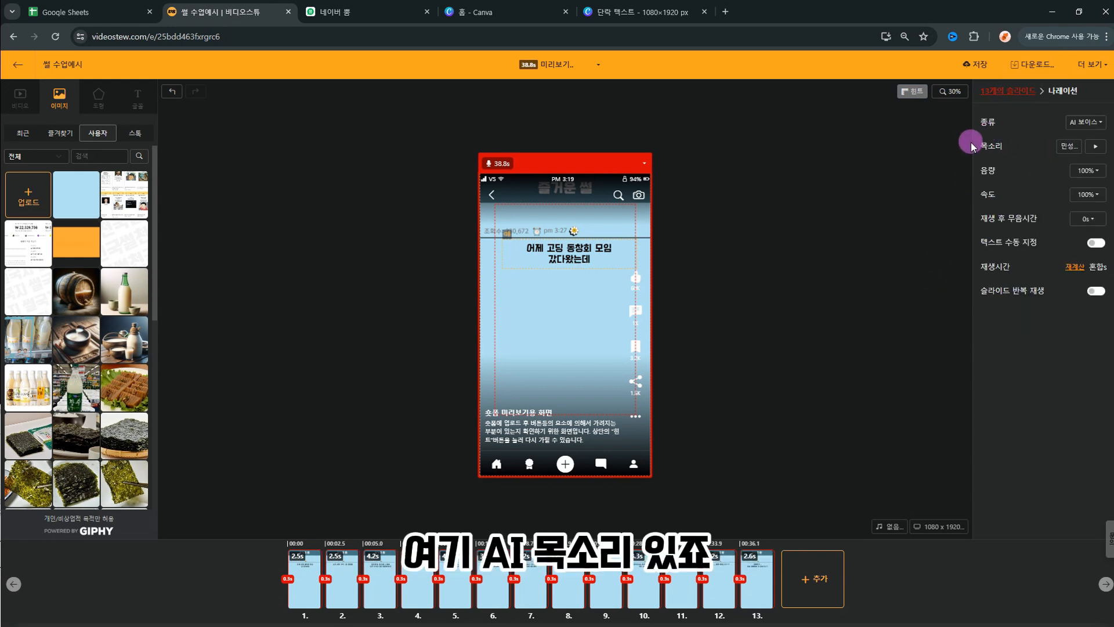
pyautogui.click(1072, 152)
pyautogui.click(552, 317)
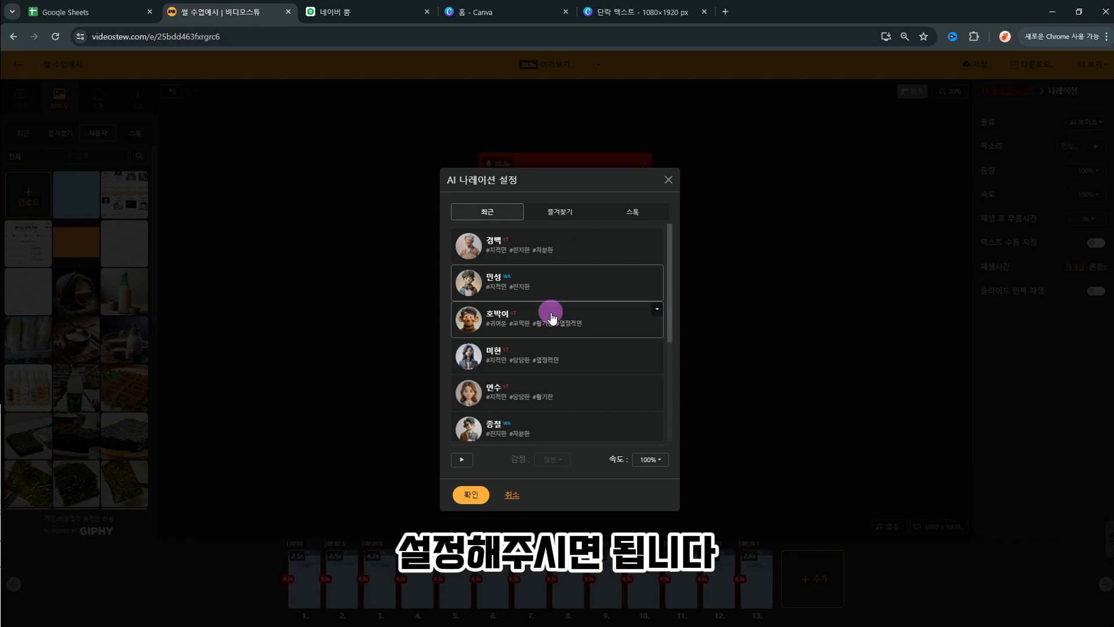
pyautogui.click(551, 320)
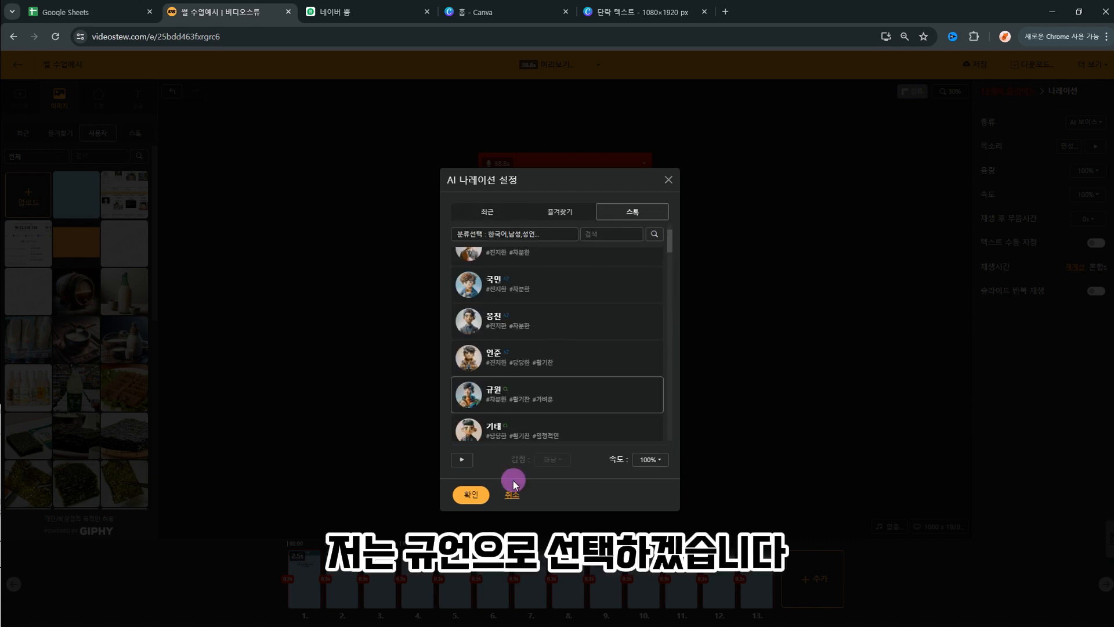
pyautogui.click(471, 496)
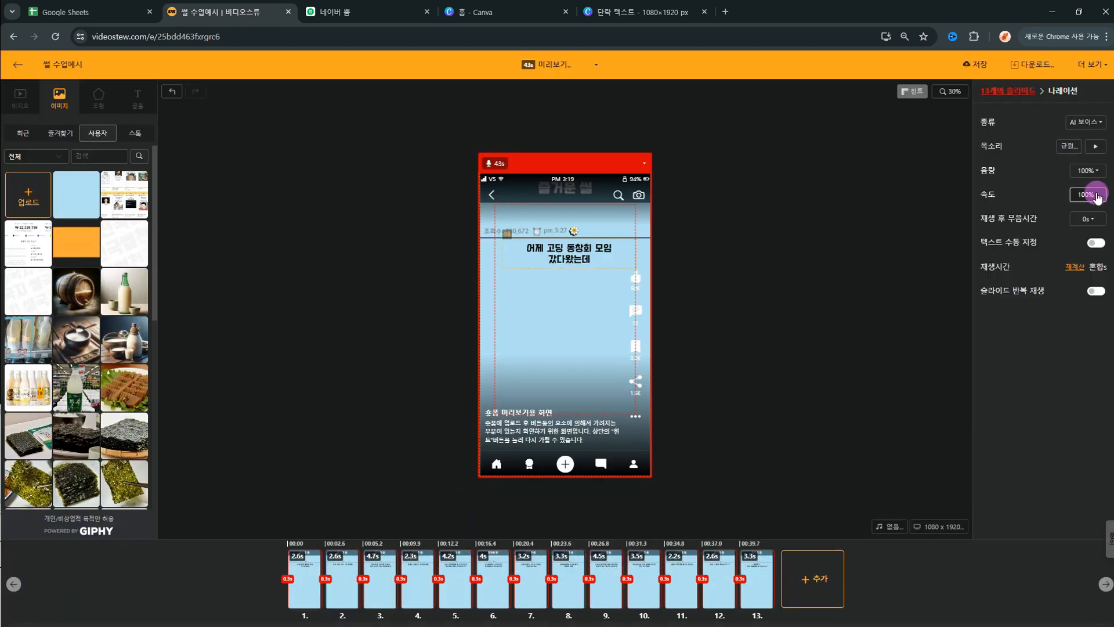
# - Set the AI narration speed of all 13 slides to 131%
pyautogui.click(1095, 196)
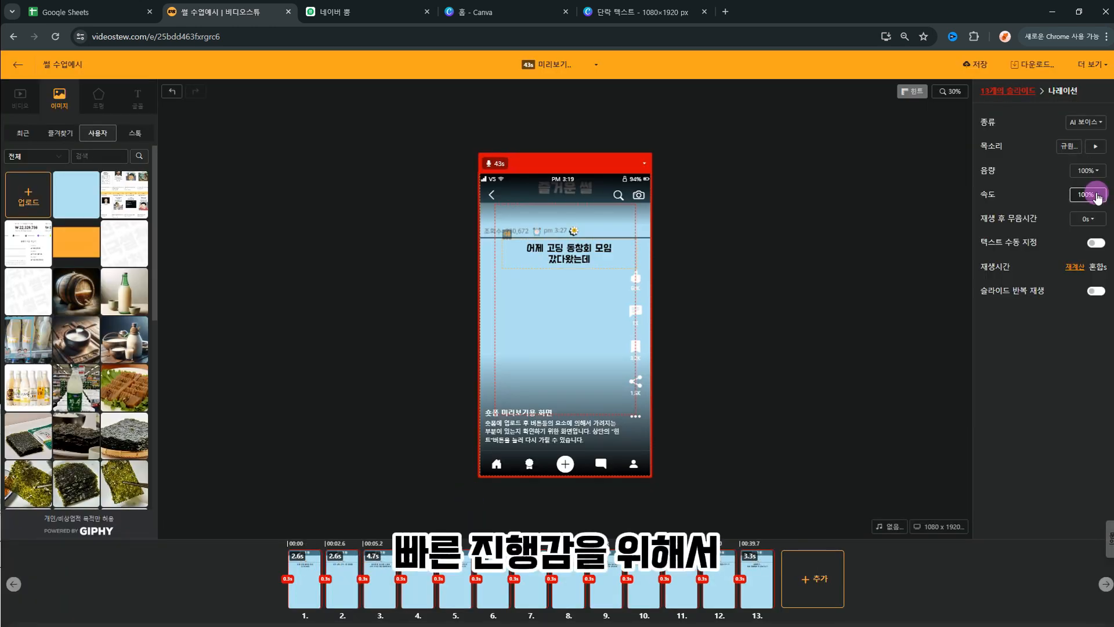
pyautogui.click(1096, 196)
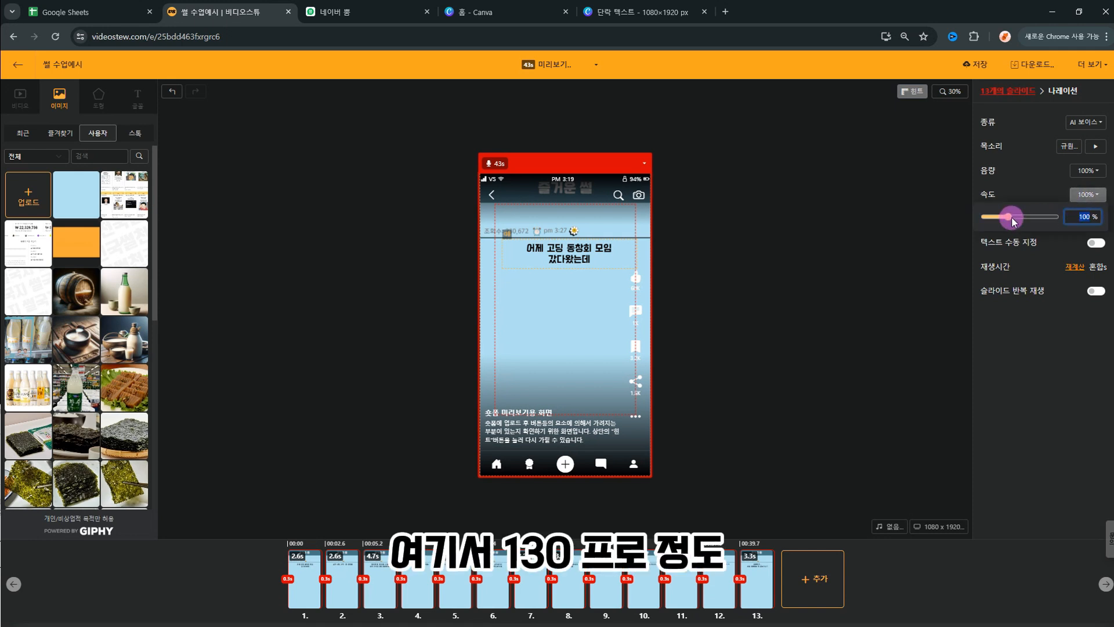
pyautogui.moveTo(1007, 219); pyautogui.dragTo(1022, 219)
pyautogui.click(761, 381)
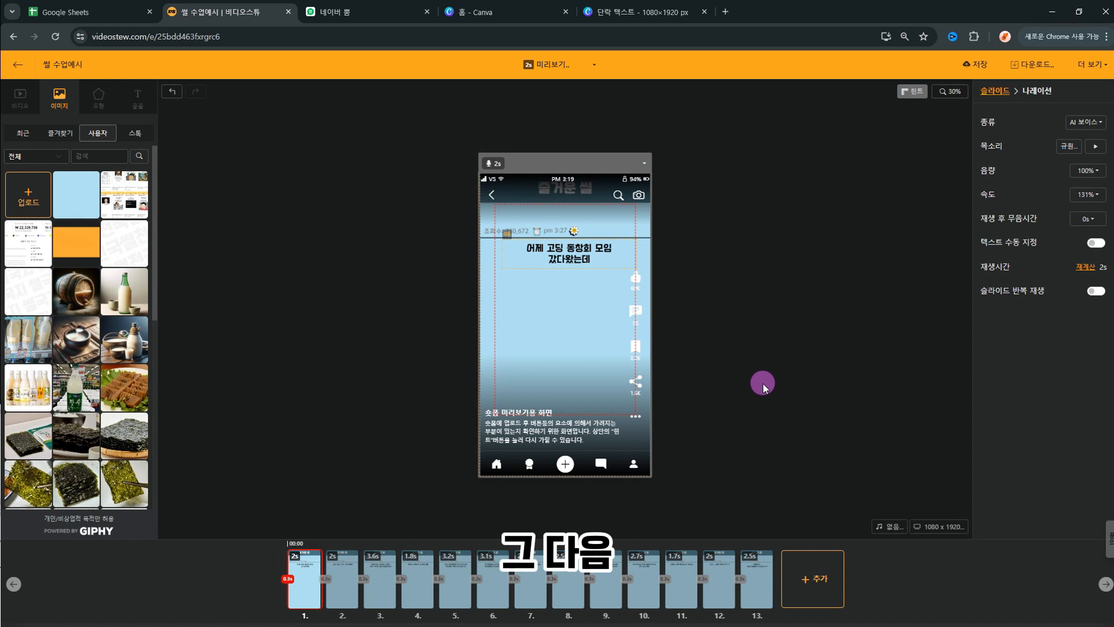
# - Copy slide 1's caption text box and paste it onto slide 2
pyautogui.click(295, 554)
pyautogui.click(304, 579)
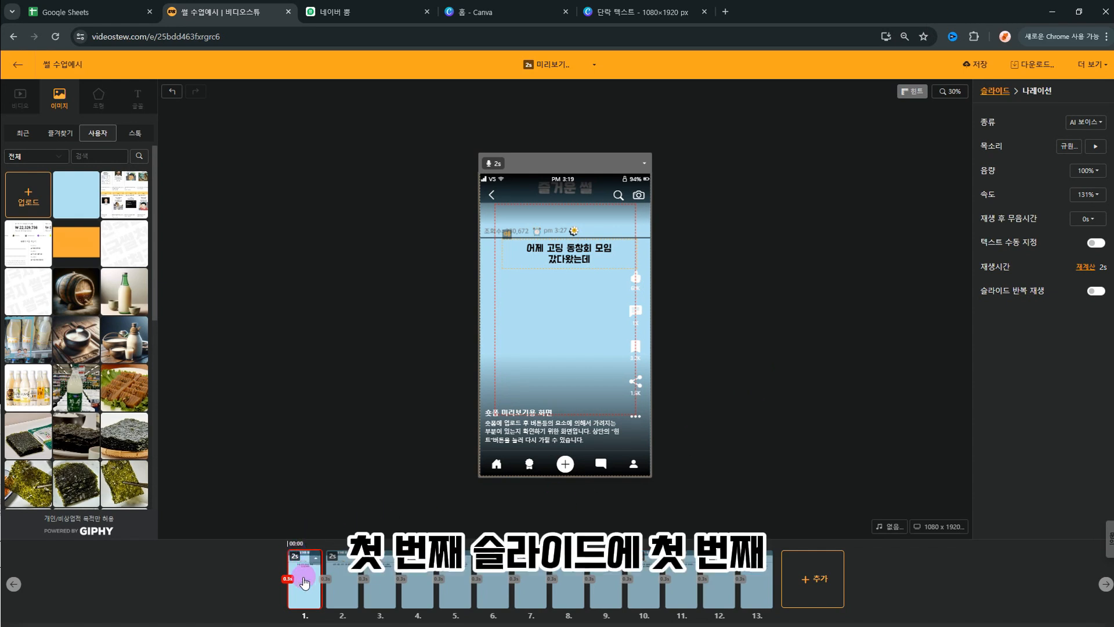
pyautogui.click(574, 258)
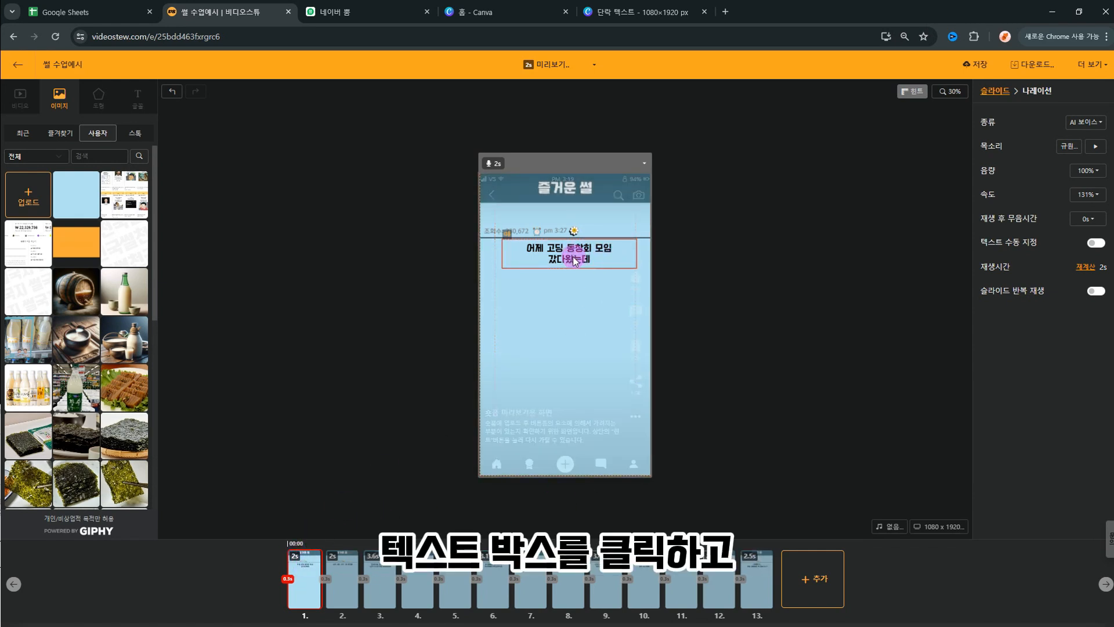
pyautogui.click(573, 261)
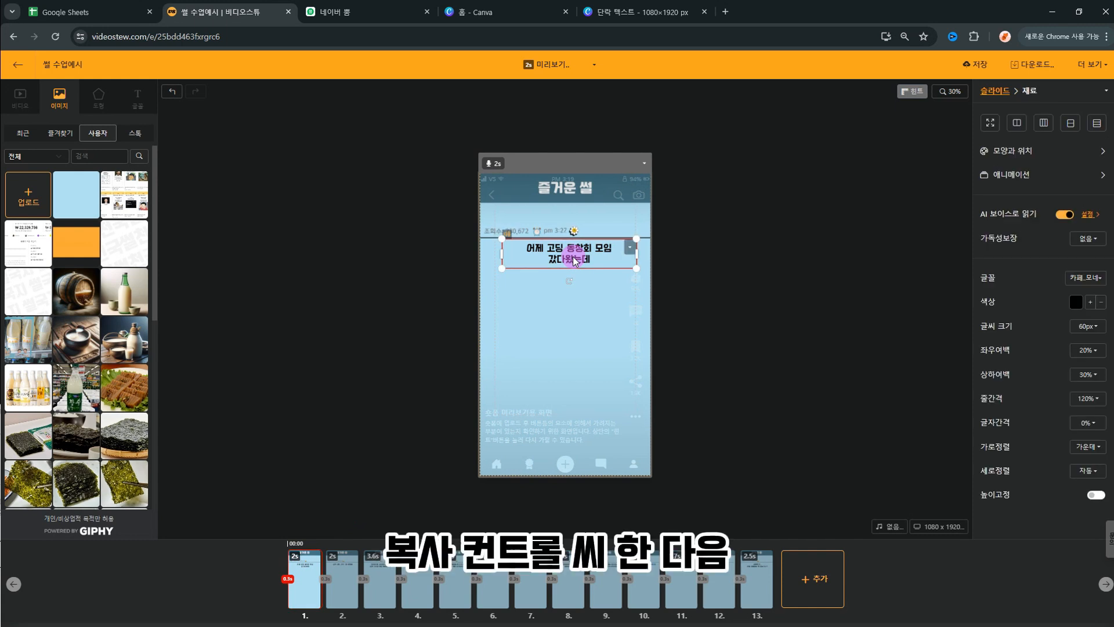
pyautogui.click(348, 585)
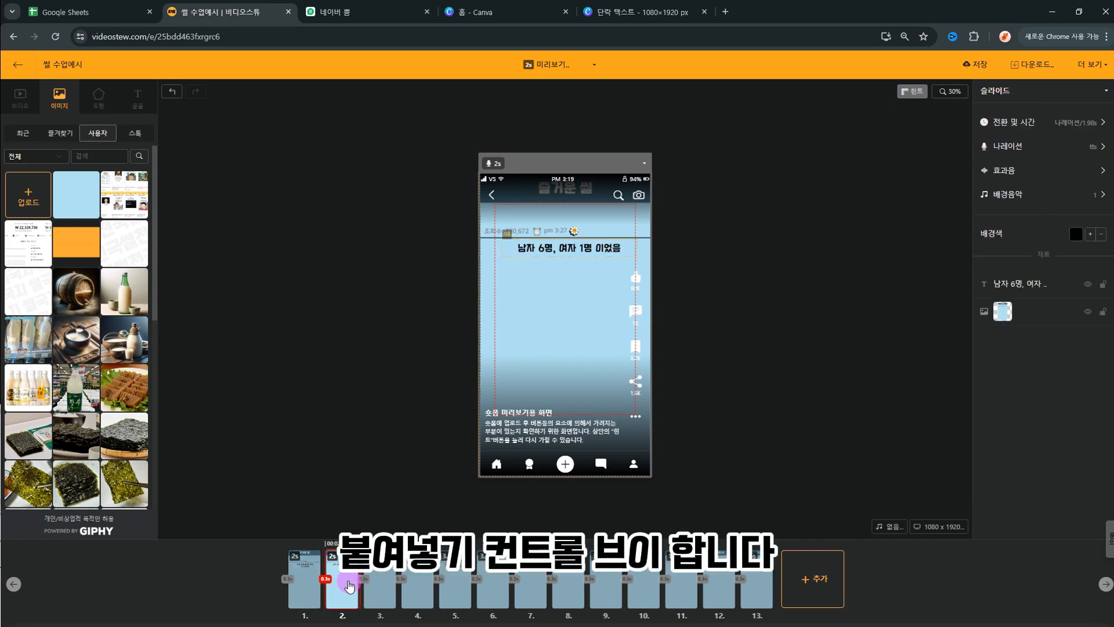
pyautogui.hotkey('ctrl', 'v')
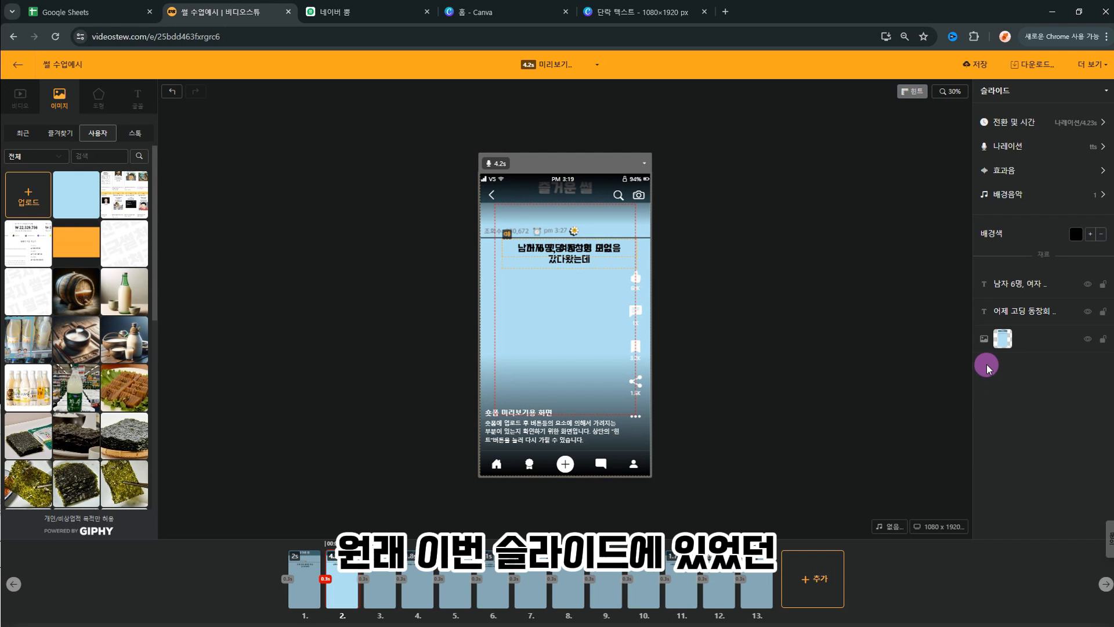
# - Move slide 2's own caption 남자 6명, 여자 1명 이었음 down so it sits directly below the pasted caption
pyautogui.click(1066, 285)
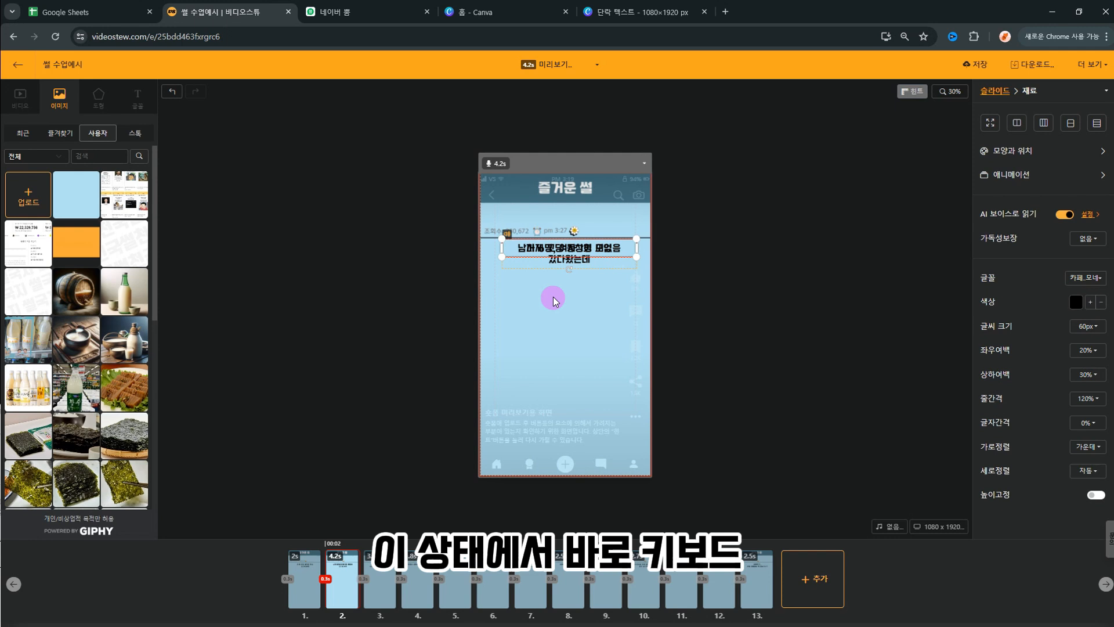
pyautogui.press('Down')
pyautogui.press('Down')
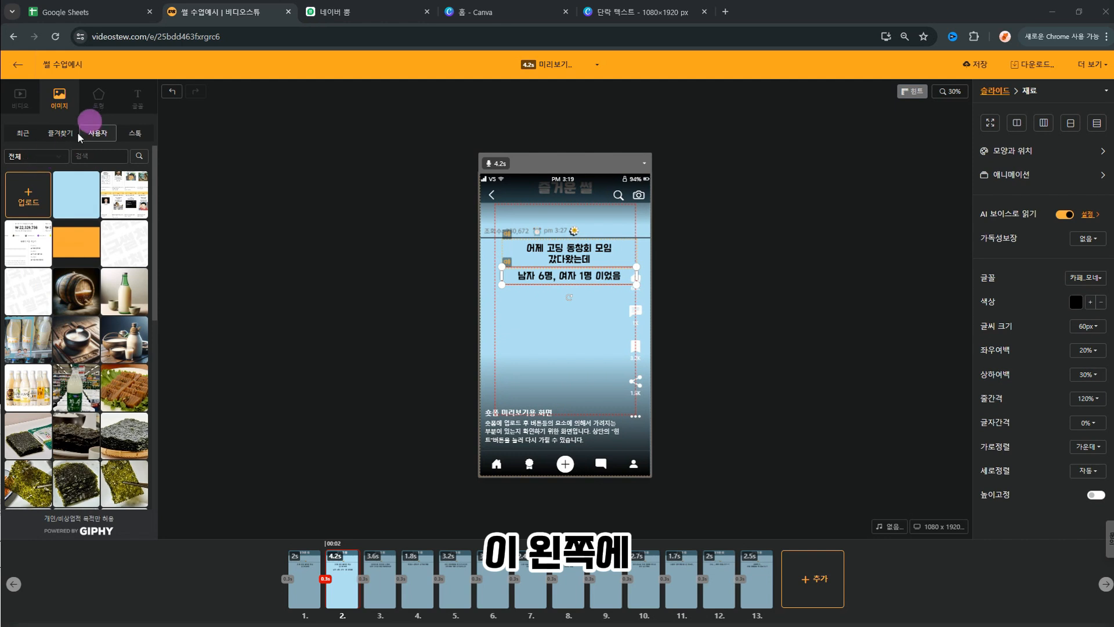
# - Search the Giphy Gif stock images for 모임 and insert the cartoon group-hug GIF on slide 2
pyautogui.click(140, 136)
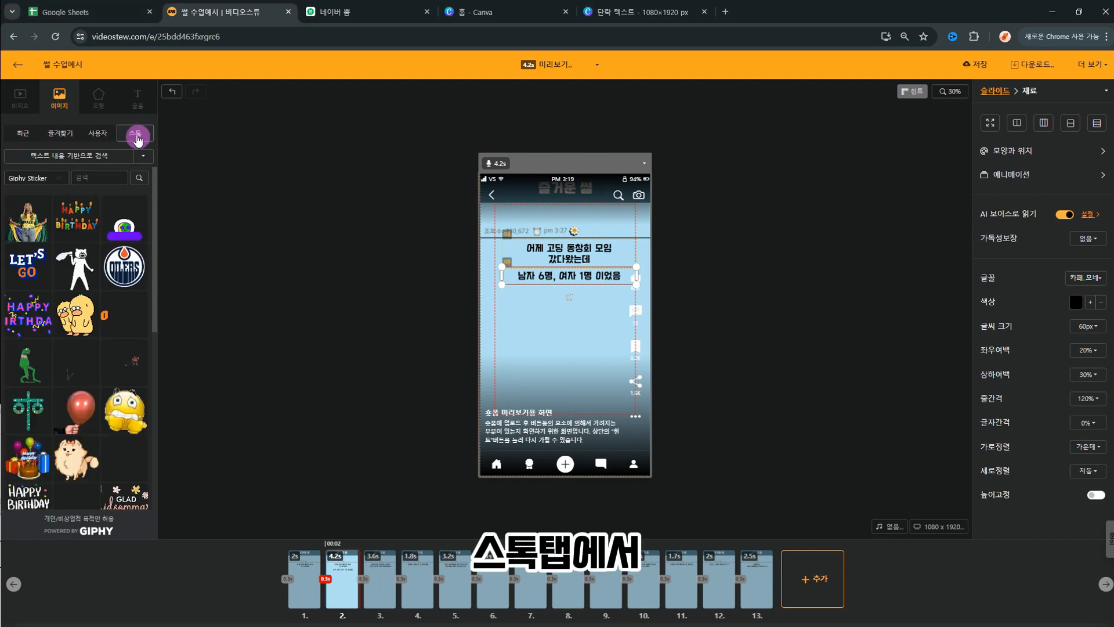
pyautogui.click(58, 177)
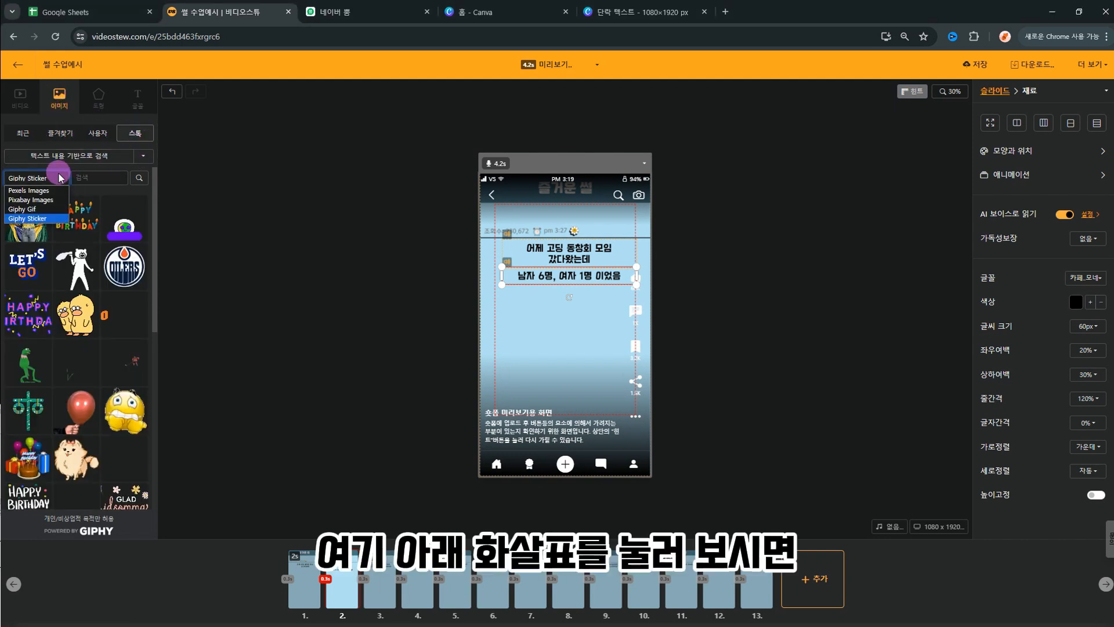
pyautogui.click(60, 178)
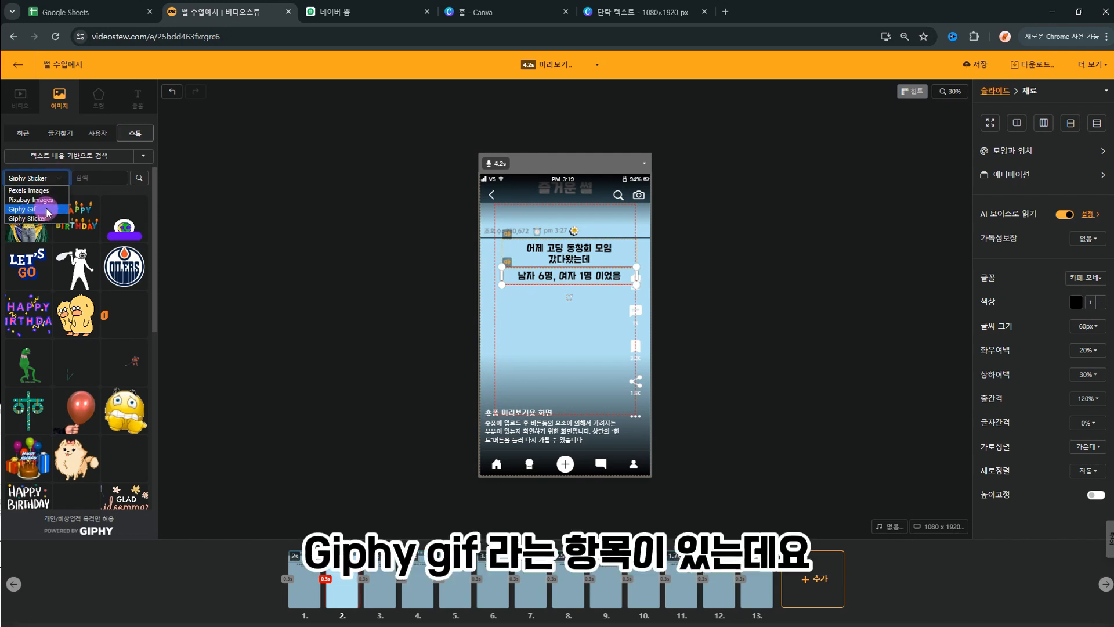
pyautogui.click(36, 209)
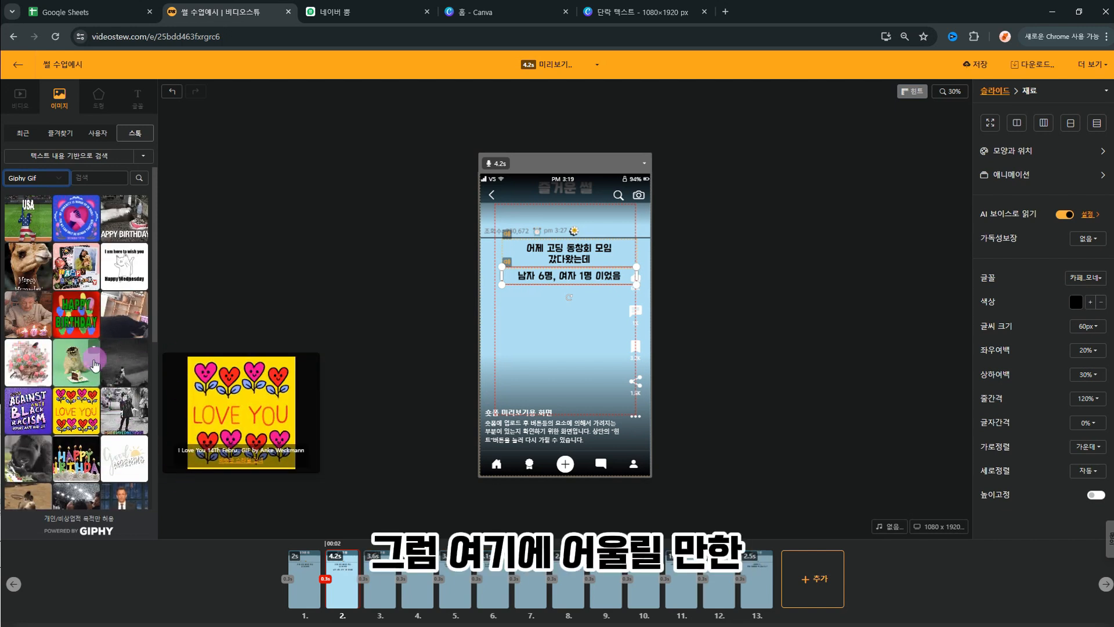
pyautogui.click(103, 177)
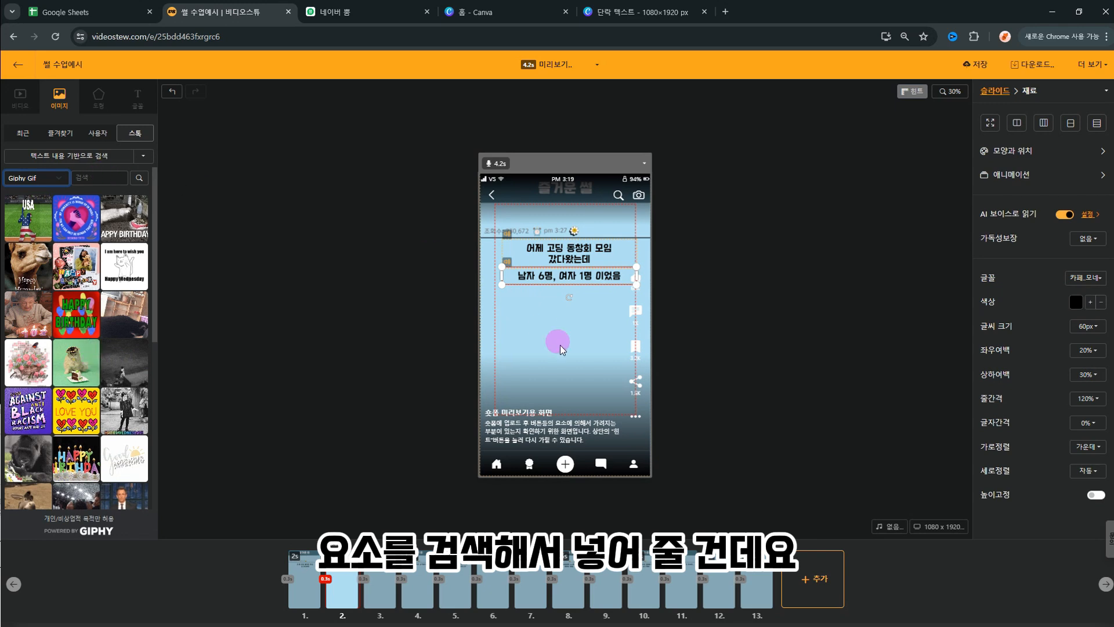
pyautogui.write('모임')
pyautogui.press('Return')
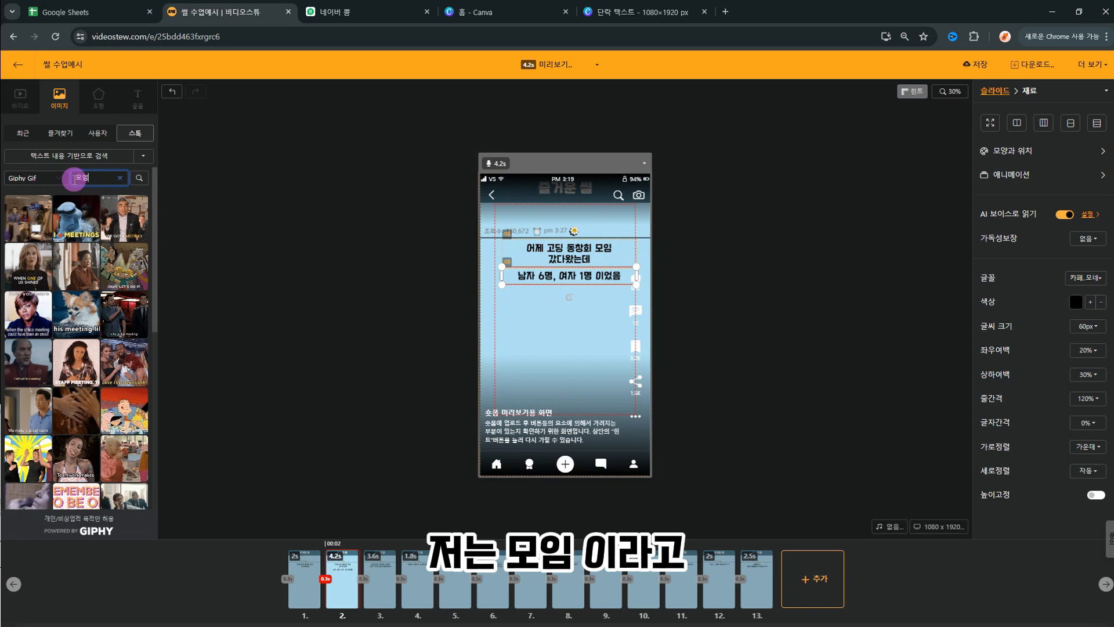
pyautogui.scroll(-2, 70, 394)
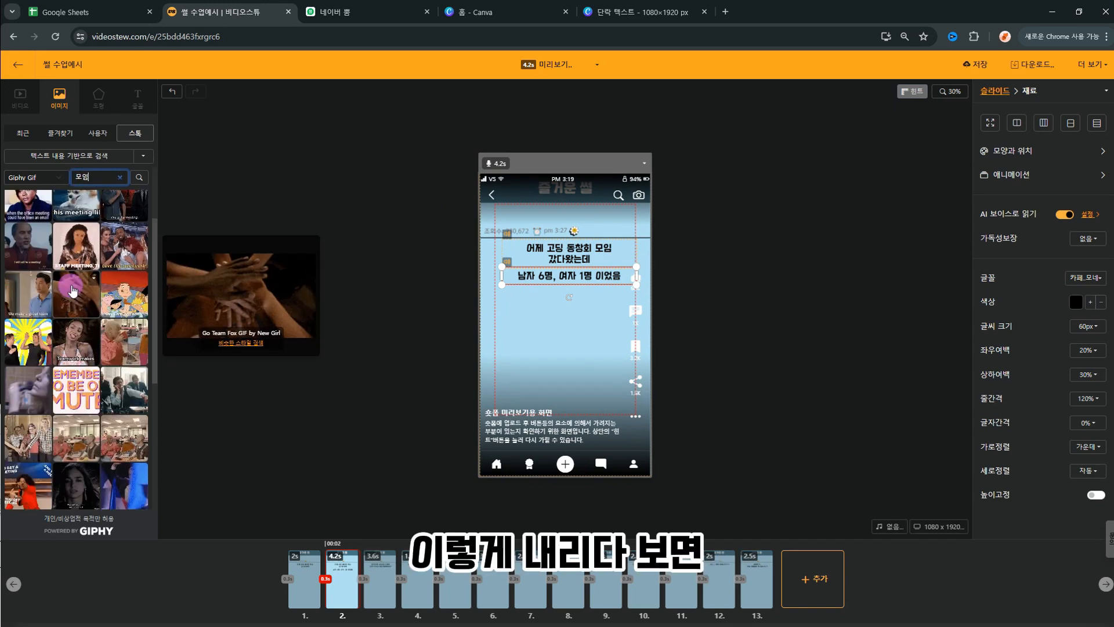
pyautogui.moveTo(128, 299)
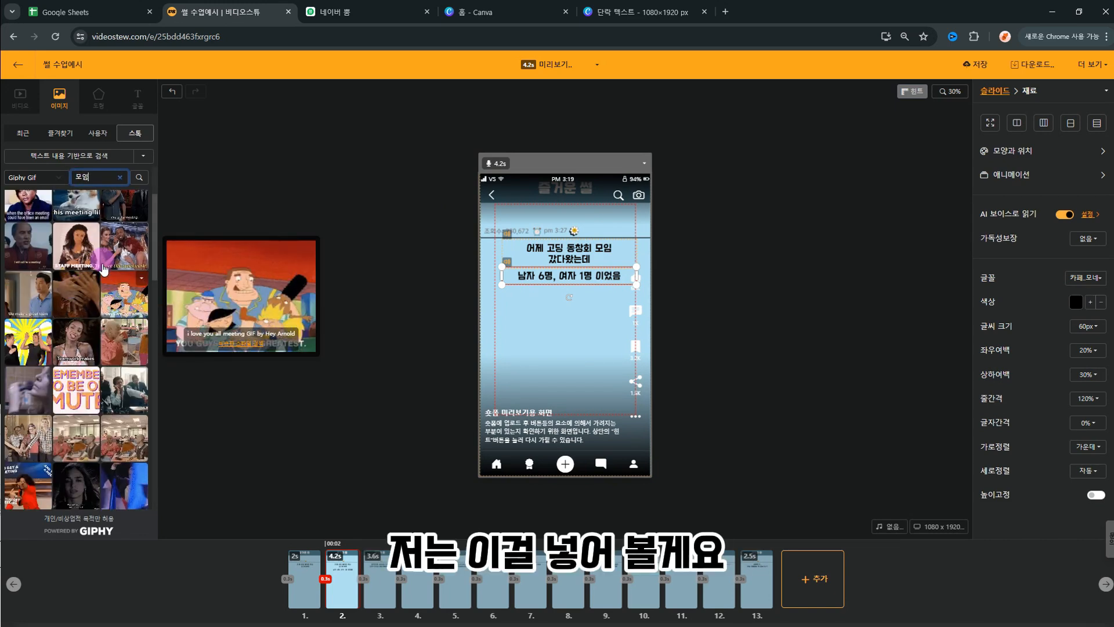
pyautogui.click(127, 299)
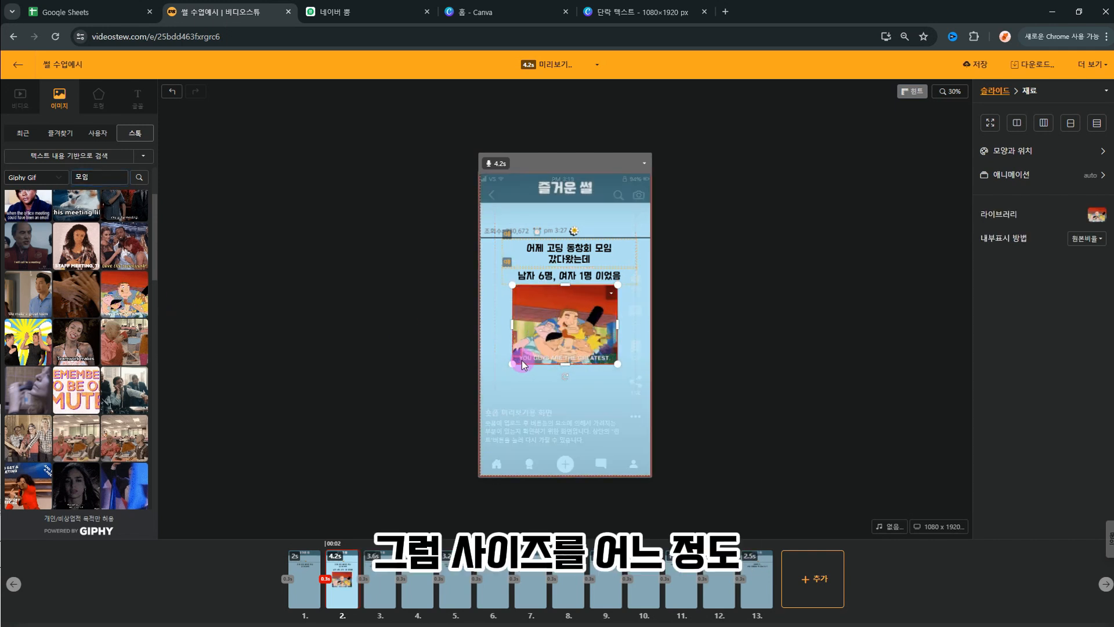
# - Shrink the group-hug GIF slightly and centre it with a small gap below slide 2's captions
pyautogui.moveTo(514, 363); pyautogui.dragTo(516, 357)
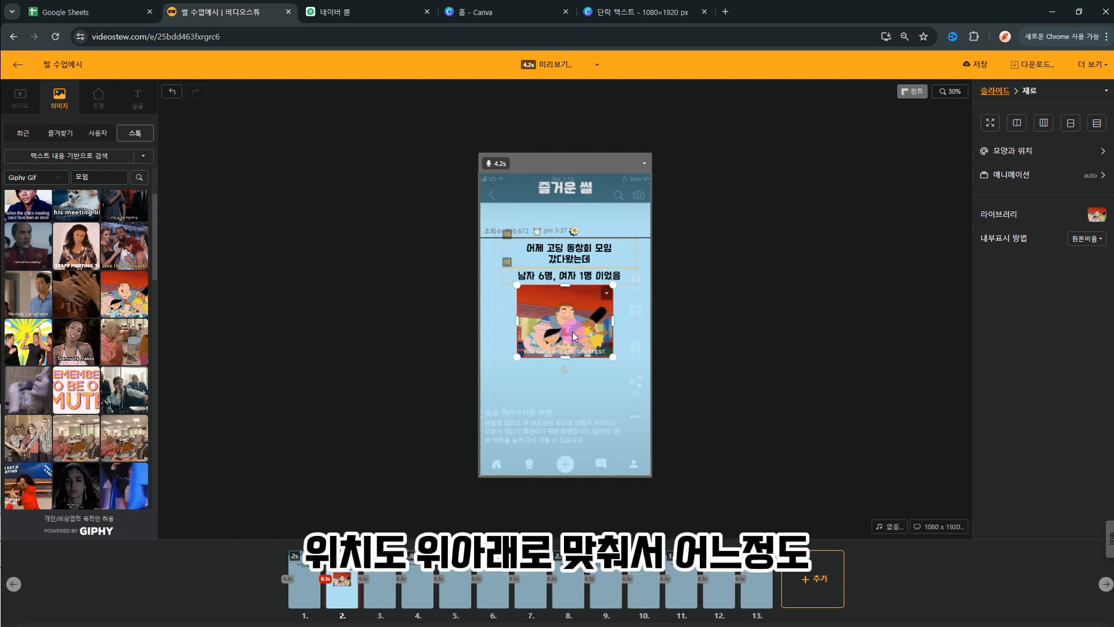
pyautogui.press('Down')
pyautogui.press('Down')
pyautogui.press('Right')
pyautogui.press('Up')
pyautogui.press('Down')
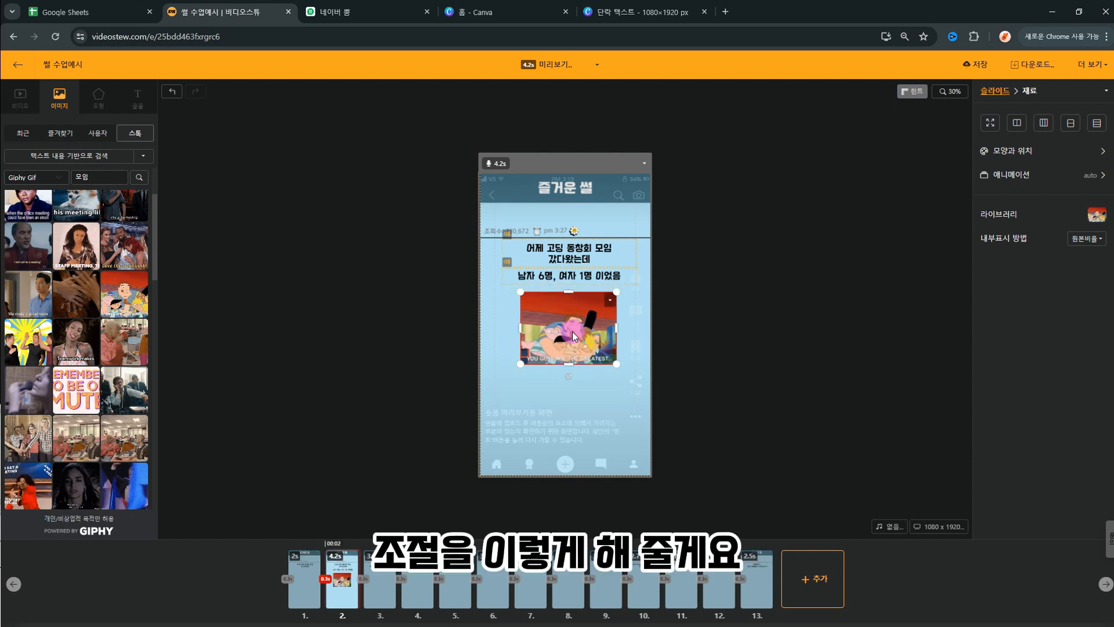
# - Copy both captions and the GIF together from slide 2 and paste them onto slide 3
pyautogui.click(527, 263)
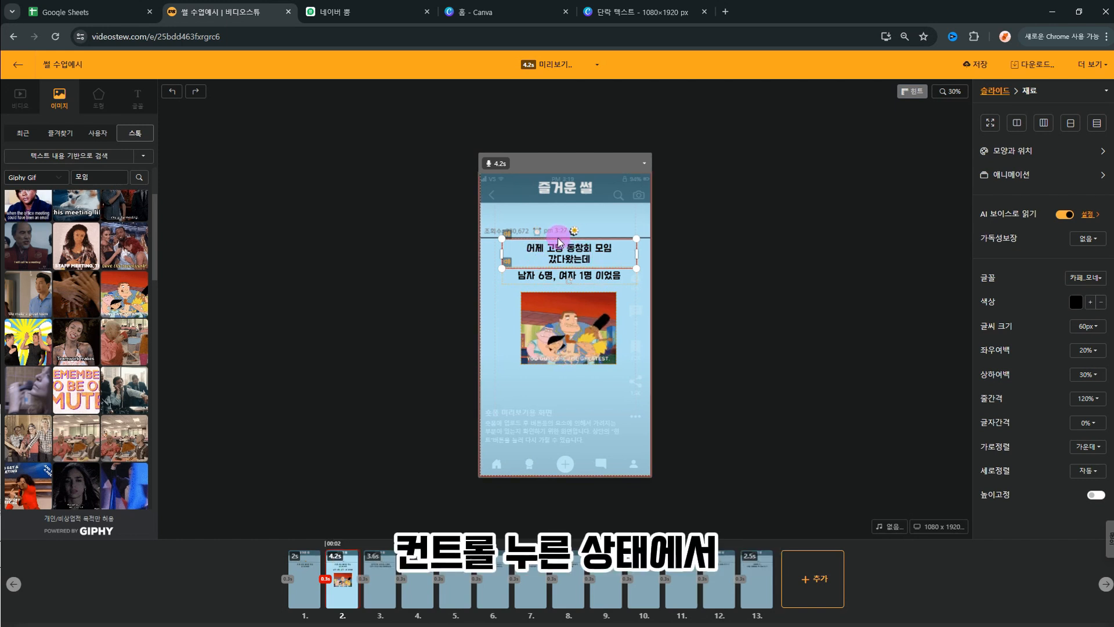
pyautogui.keyDown('ctrl'); pyautogui.click(571, 276); pyautogui.keyUp('ctrl')
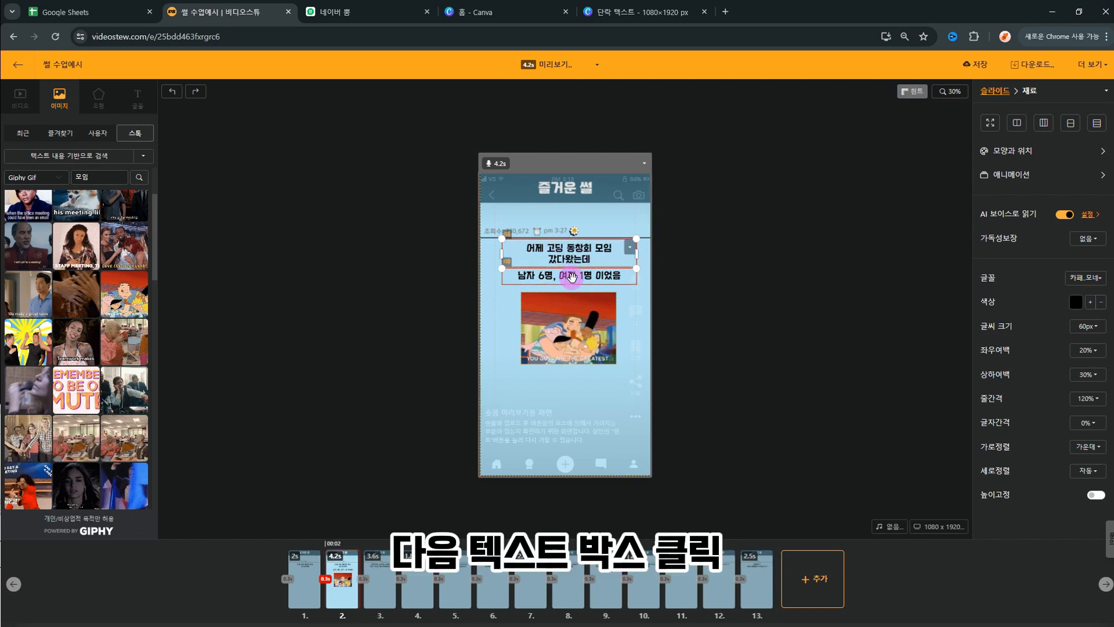
pyautogui.keyDown('ctrl'); pyautogui.click(575, 282); pyautogui.keyUp('ctrl')
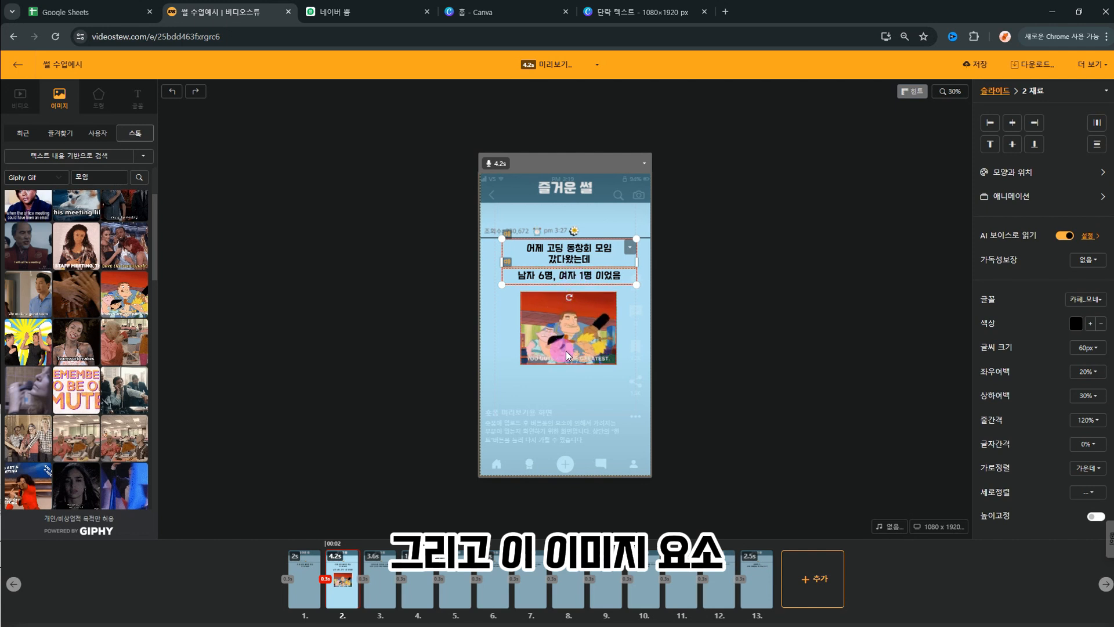
pyautogui.keyDown('ctrl'); pyautogui.click(566, 315); pyautogui.keyUp('ctrl')
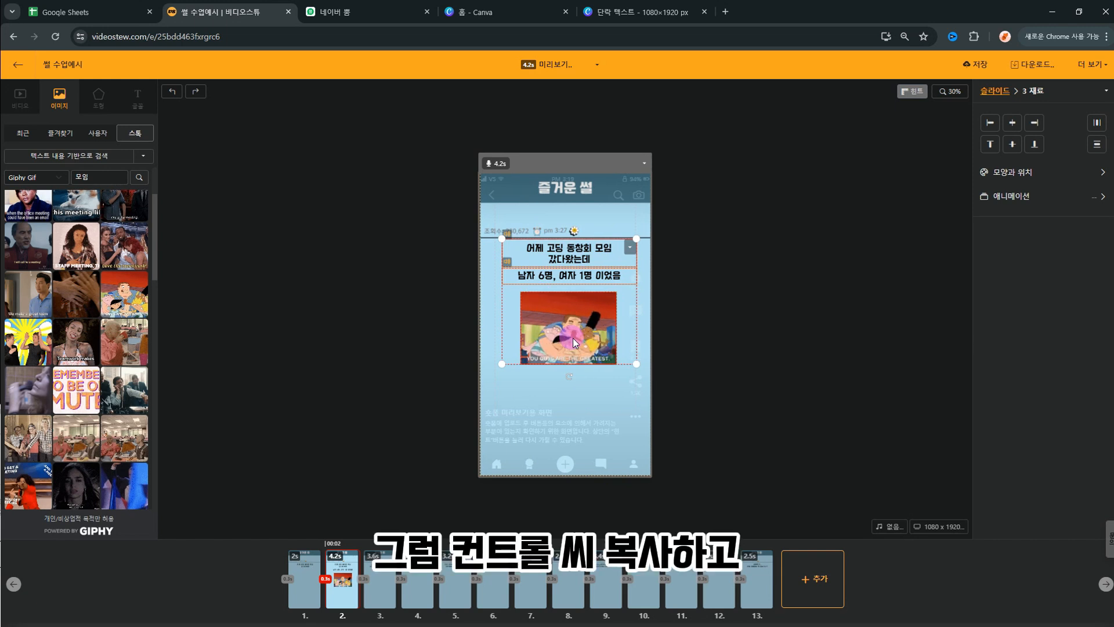
pyautogui.click(380, 583)
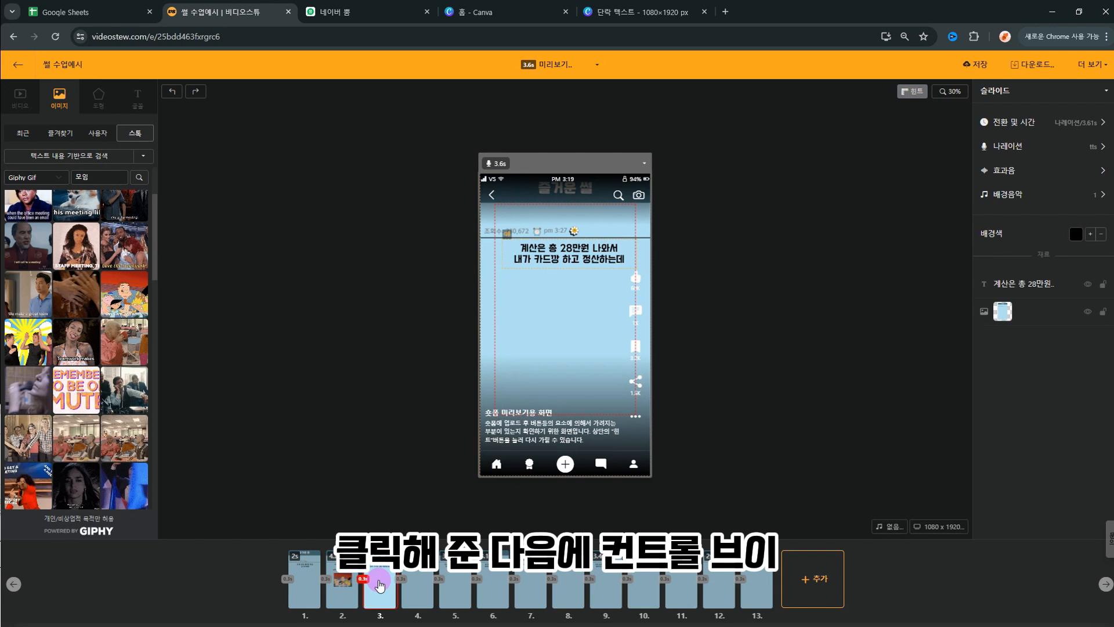
pyautogui.hotkey('ctrl', 'v')
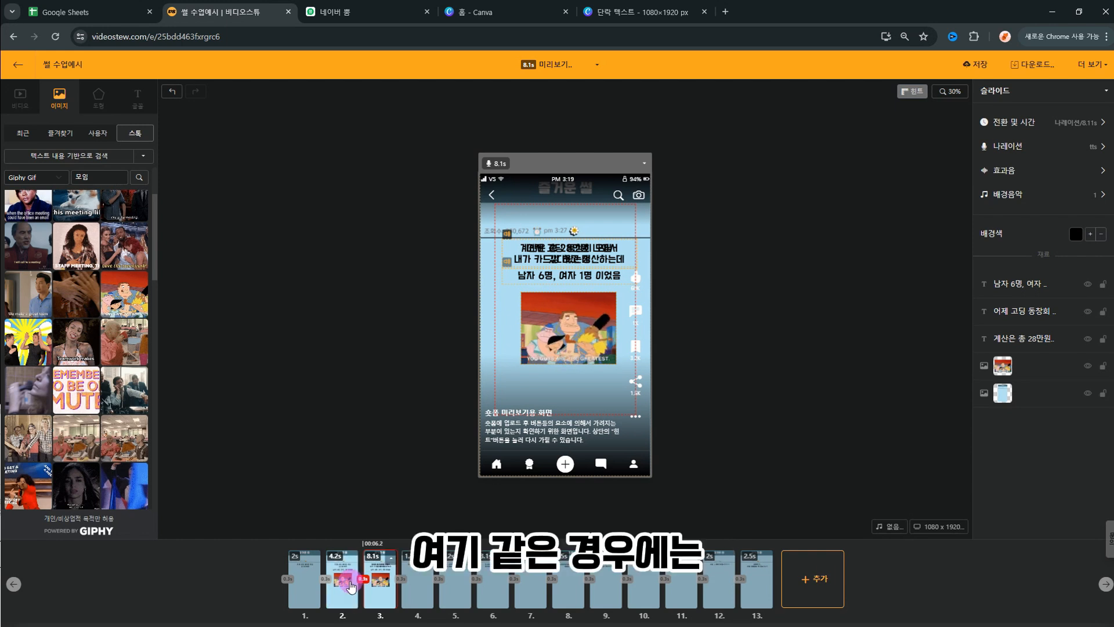
# - Move slide 3's own caption, starting 계산은 총 28만원 나와서, down to just below the pasted GIF
pyautogui.click(1062, 339)
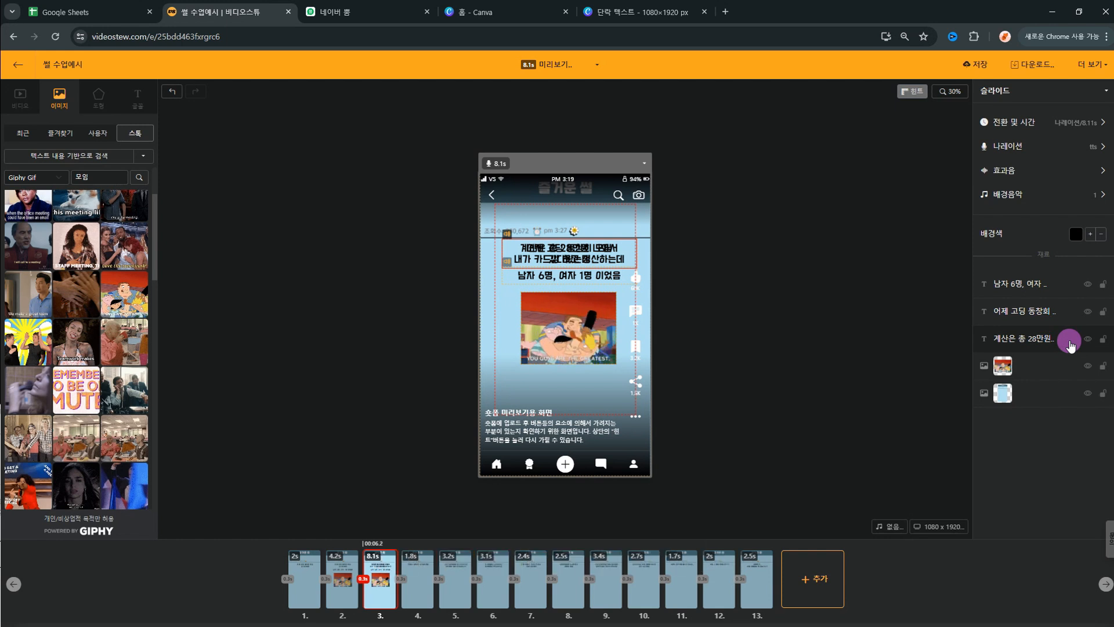
pyautogui.click(1068, 341)
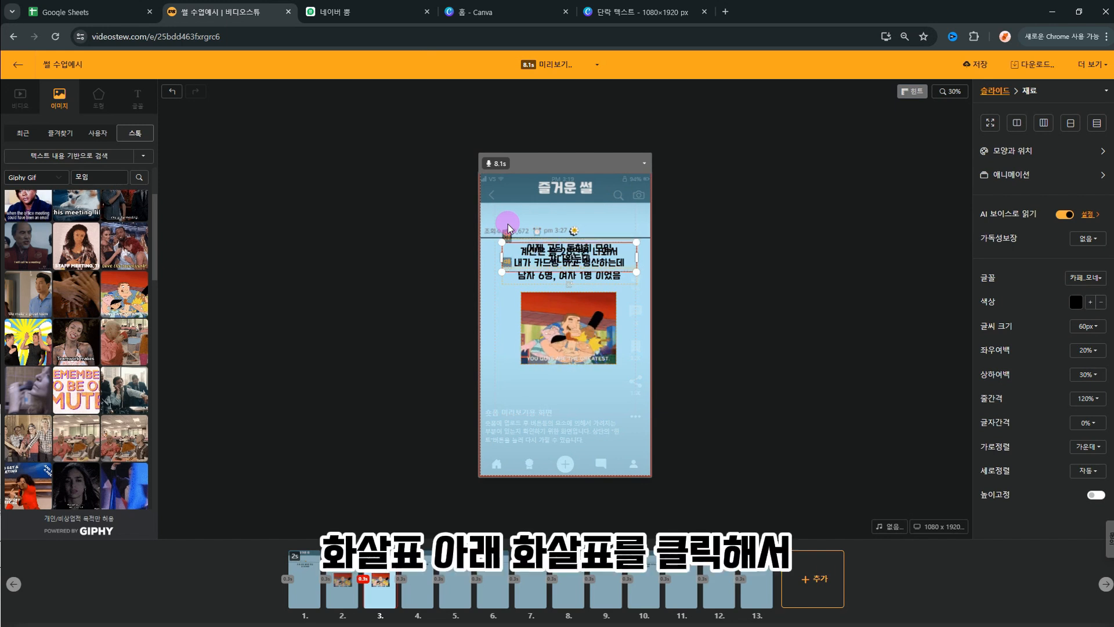
pyautogui.press('Down')
pyautogui.press('Down')
pyautogui.press('Down')
pyautogui.press('Down')
pyautogui.press('Down')
pyautogui.press('Down')
pyautogui.press('Down')
pyautogui.press('Down')
pyautogui.press('Down')
pyautogui.press('Down')
pyautogui.press('Down')
pyautogui.press('Down')
pyautogui.press('Down')
pyautogui.press('Down')
pyautogui.press('Down')
pyautogui.press('Down')
pyautogui.press('Down')
pyautogui.press('Down')
pyautogui.press('Down')
pyautogui.press('Down')
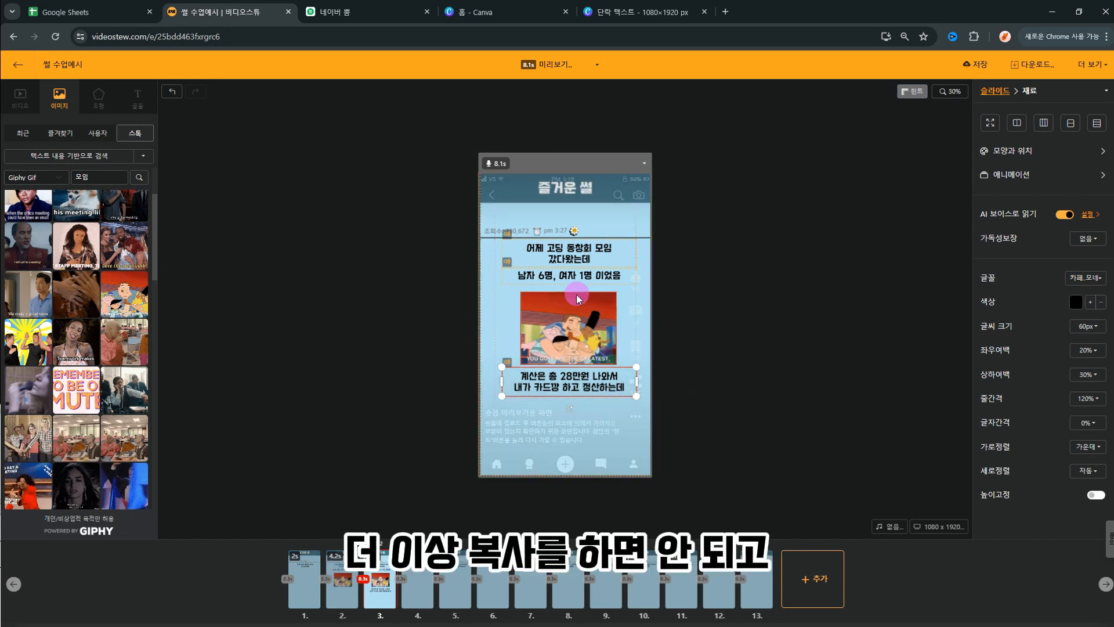
# - Search the Giphy GIFs for money and insert a matching one on slide 5
pyautogui.click(423, 588)
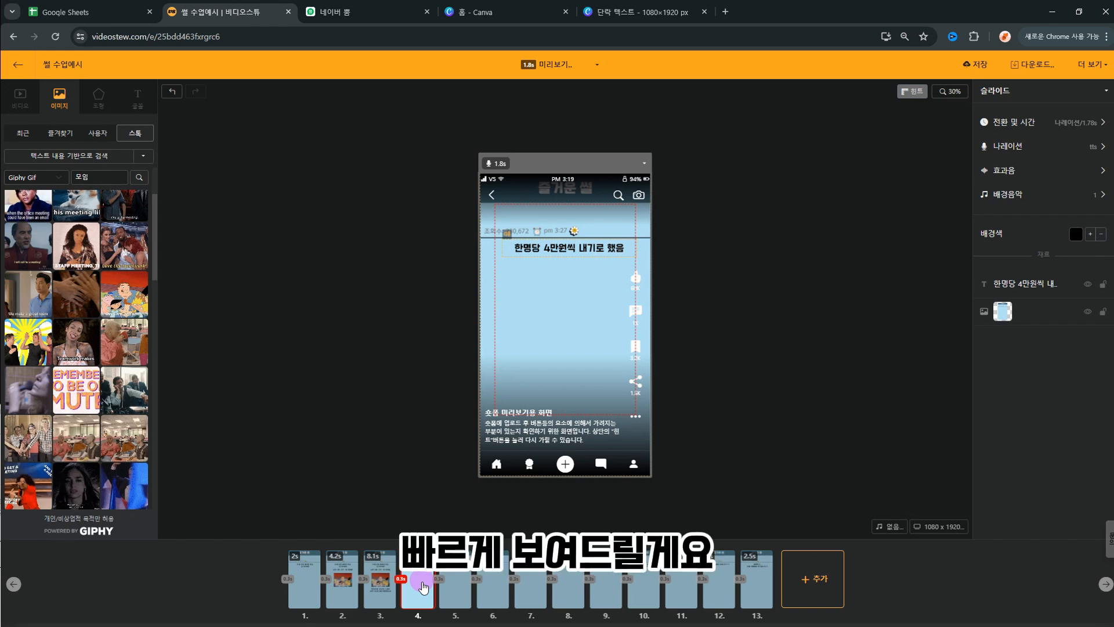
pyautogui.click(455, 586)
pyautogui.tripleClick(98, 177)
pyautogui.write('money')
pyautogui.click(76, 246)
# - Search the Giphy GIFs for 난감함 and insert a matching one on slide 7
pyautogui.click(530, 586)
pyautogui.click(569, 281)
pyautogui.write('난감함')
pyautogui.moveTo(105, 177); pyautogui.dragTo(38, 180)
pyautogui.click(124, 334)
# - Place slide 12's own caption below the preceding caption and insert a GIF found by searching 짜증
pyautogui.click(643, 598)
pyautogui.click(718, 578)
pyautogui.click(569, 265)
pyautogui.write('짜증')
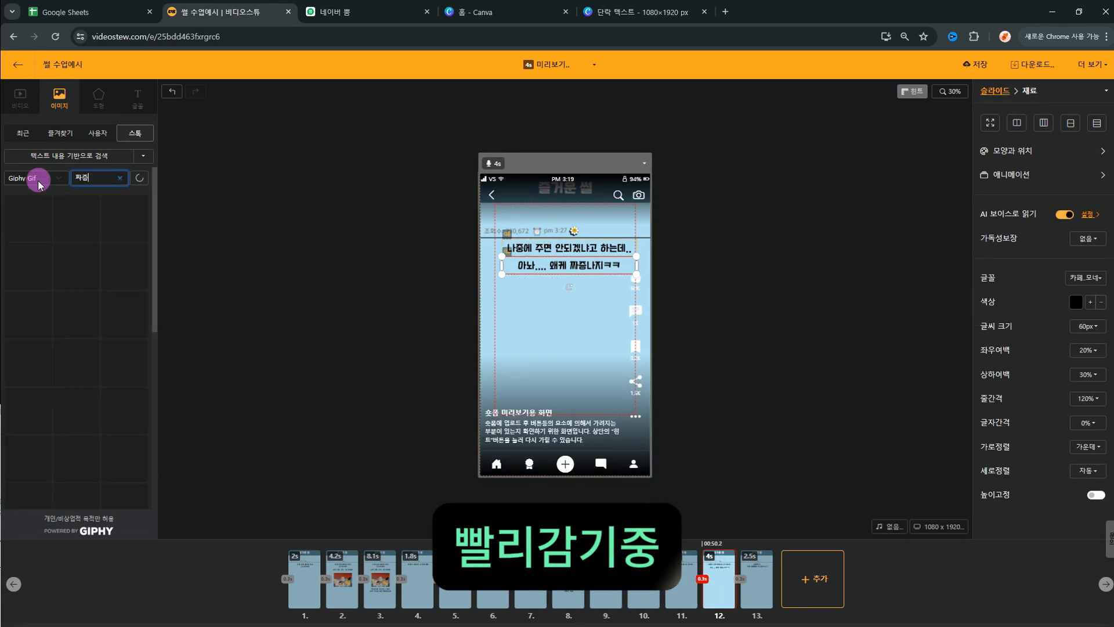
pyautogui.click(28, 218)
# - Search the Giphy GIFs for 태권도 and insert the board-breaking one below slide 13's caption
pyautogui.click(757, 583)
pyautogui.tripleClick(99, 177)
pyautogui.write('태권도')
pyautogui.press('Return')
pyautogui.click(125, 314)
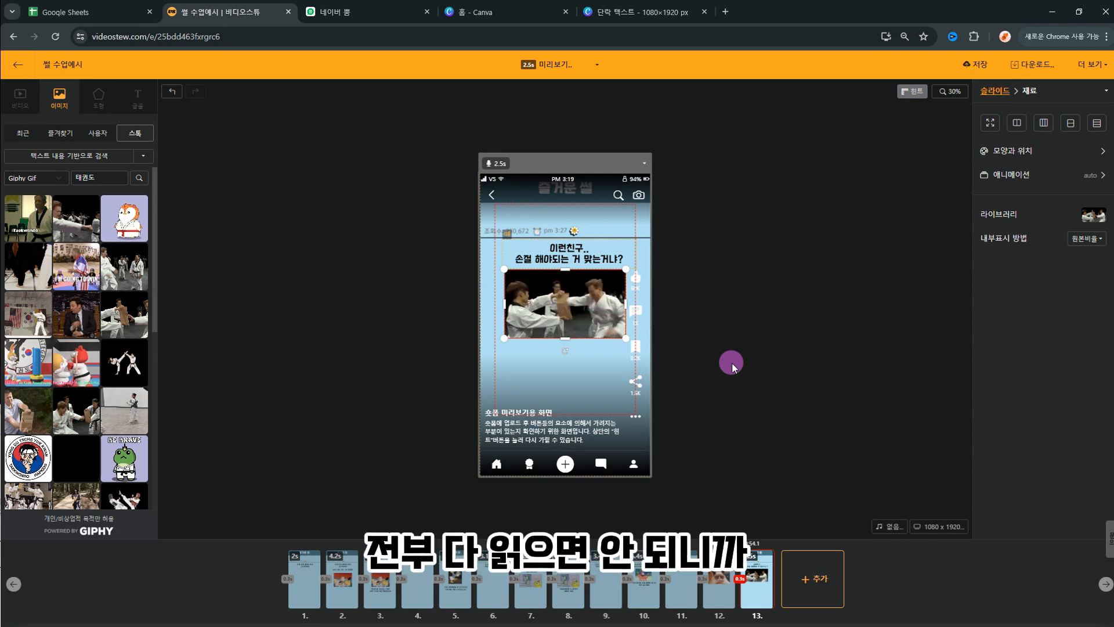
# - Turn off AI voice reading for the carried-over upper caption on slide 2
pyautogui.click(306, 577)
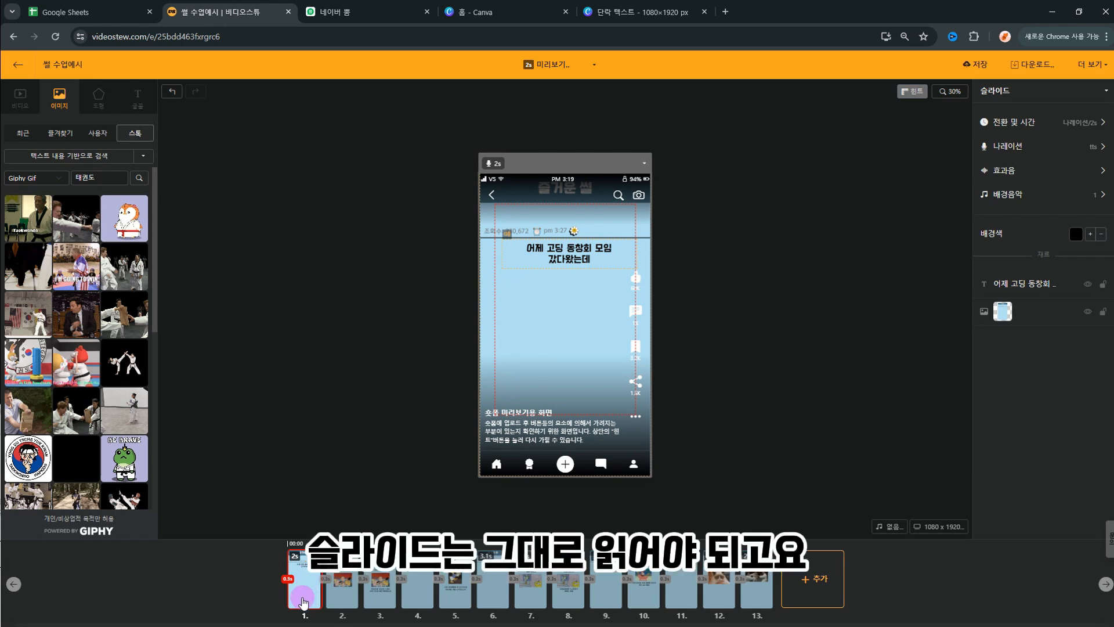
pyautogui.click(343, 600)
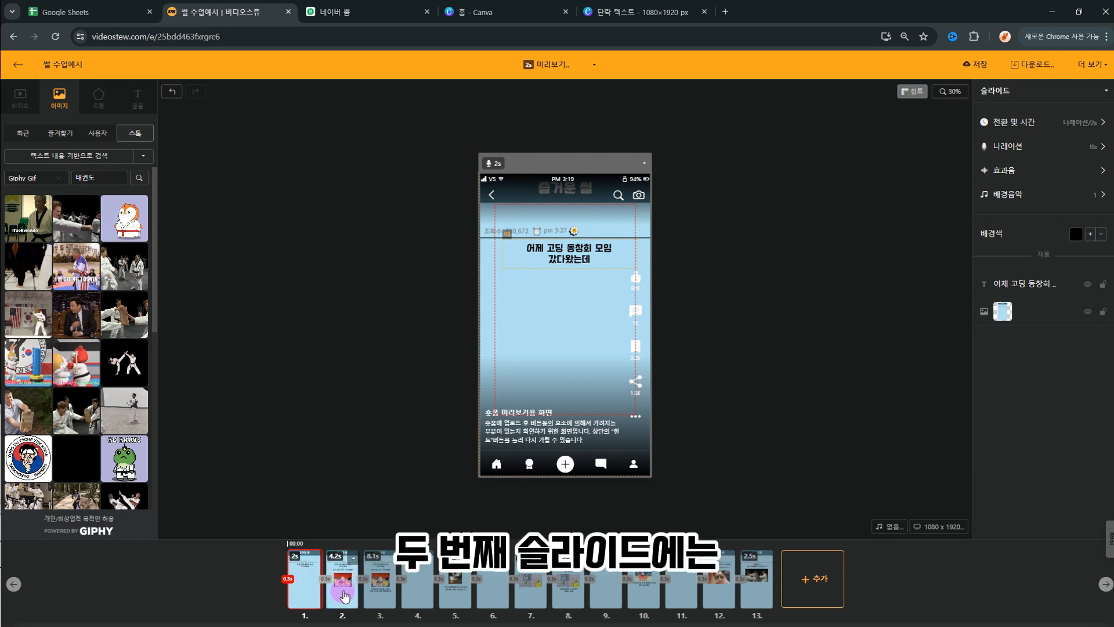
pyautogui.click(570, 266)
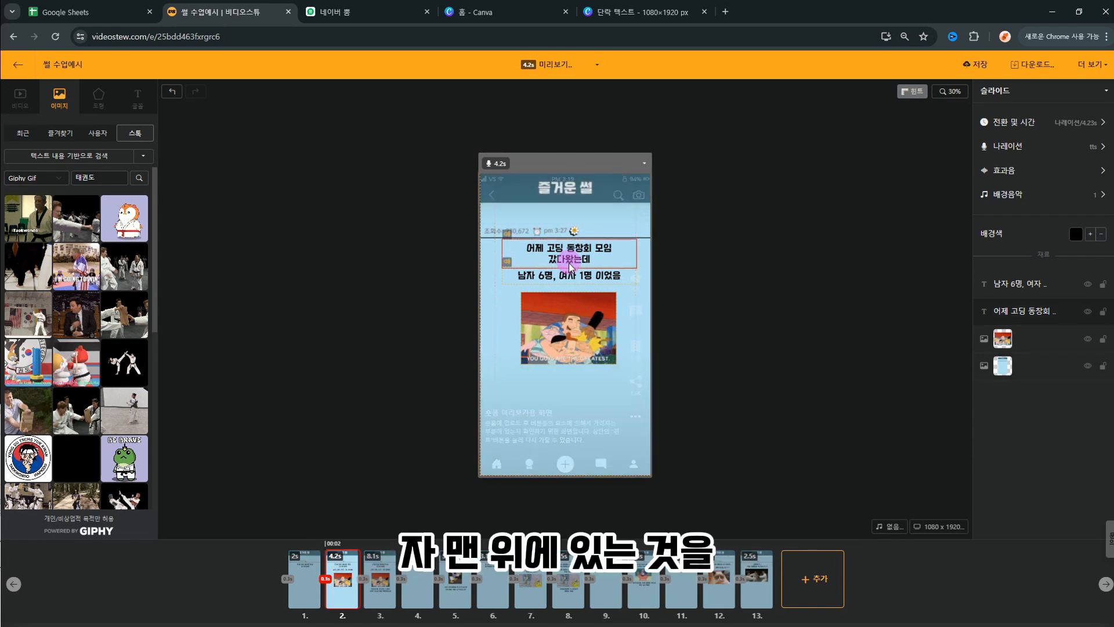
pyautogui.click(570, 260)
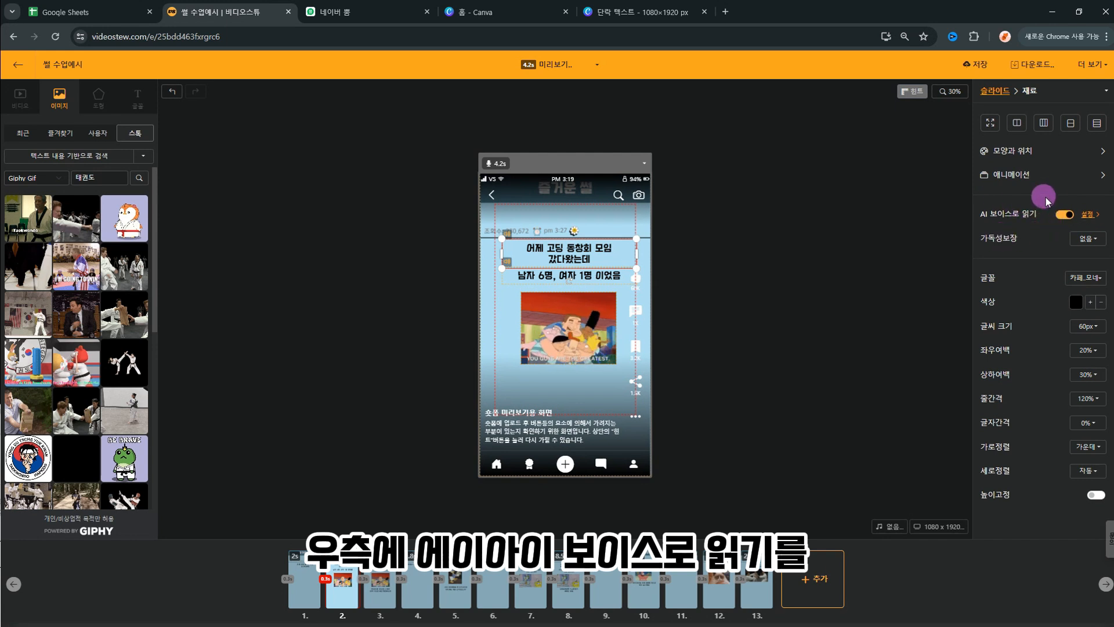
pyautogui.click(1066, 216)
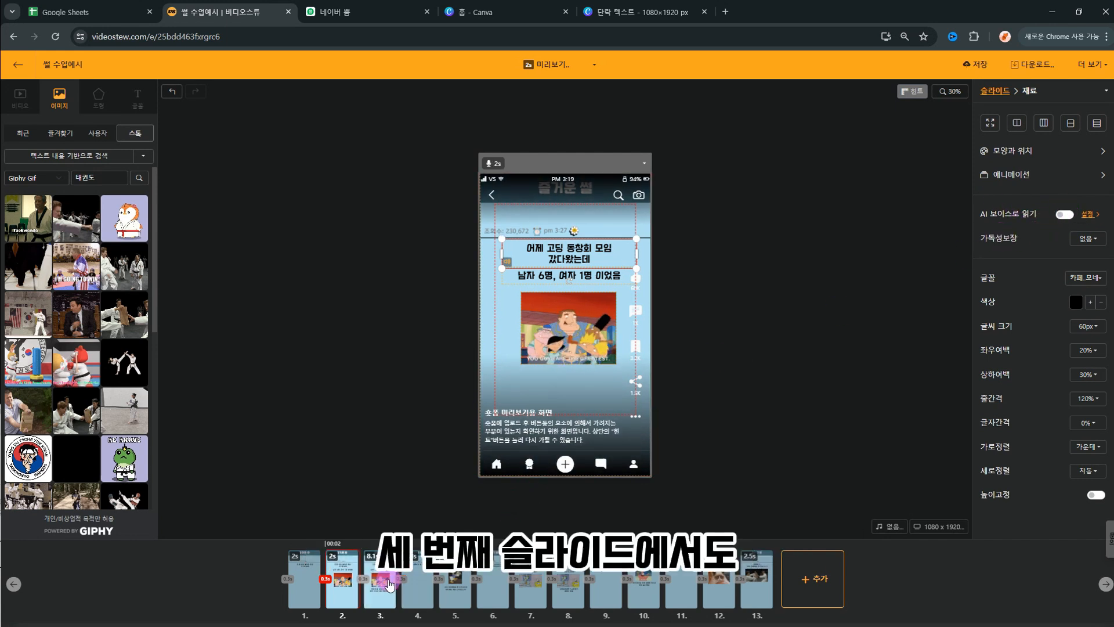
# - Turn off AI voice reading for the two carried-over captions above the GIF on slide 3
pyautogui.click(382, 582)
pyautogui.click(584, 264)
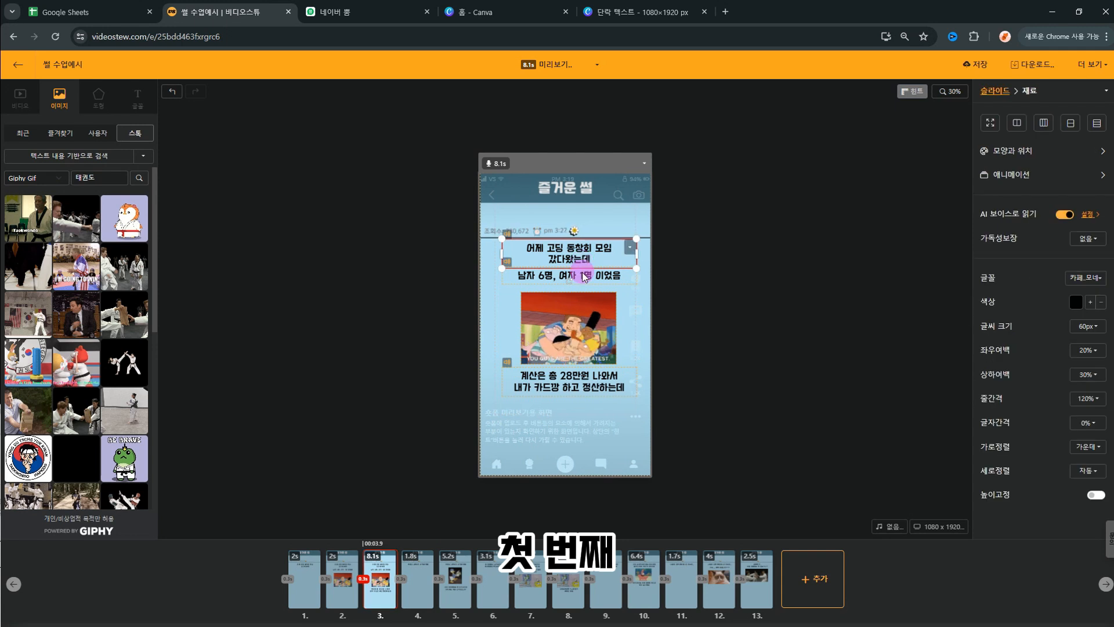
pyautogui.keyDown('shift'); pyautogui.click(569, 275); pyautogui.keyUp('shift')
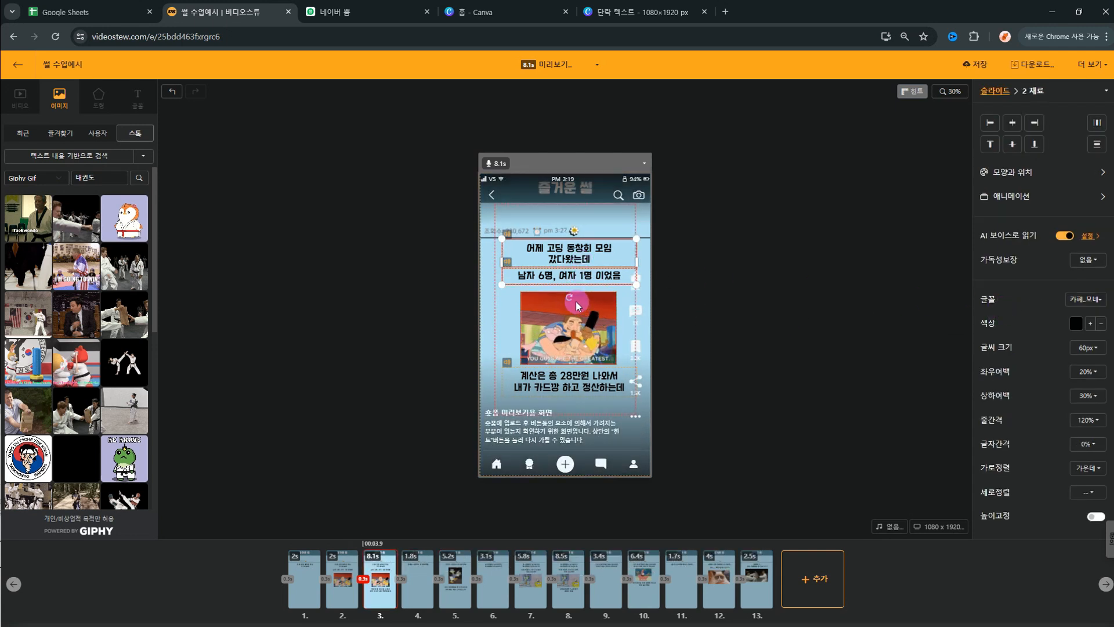
pyautogui.click(1067, 236)
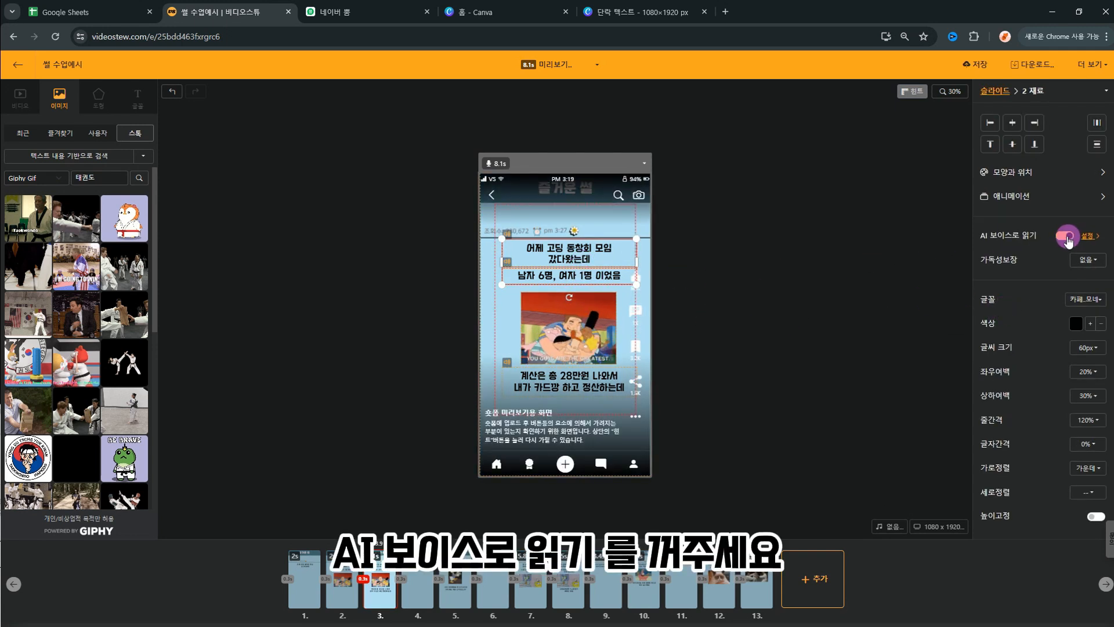
# - Turn off AI voice reading for the caption above the duck GIF on slide 5
pyautogui.click(454, 587)
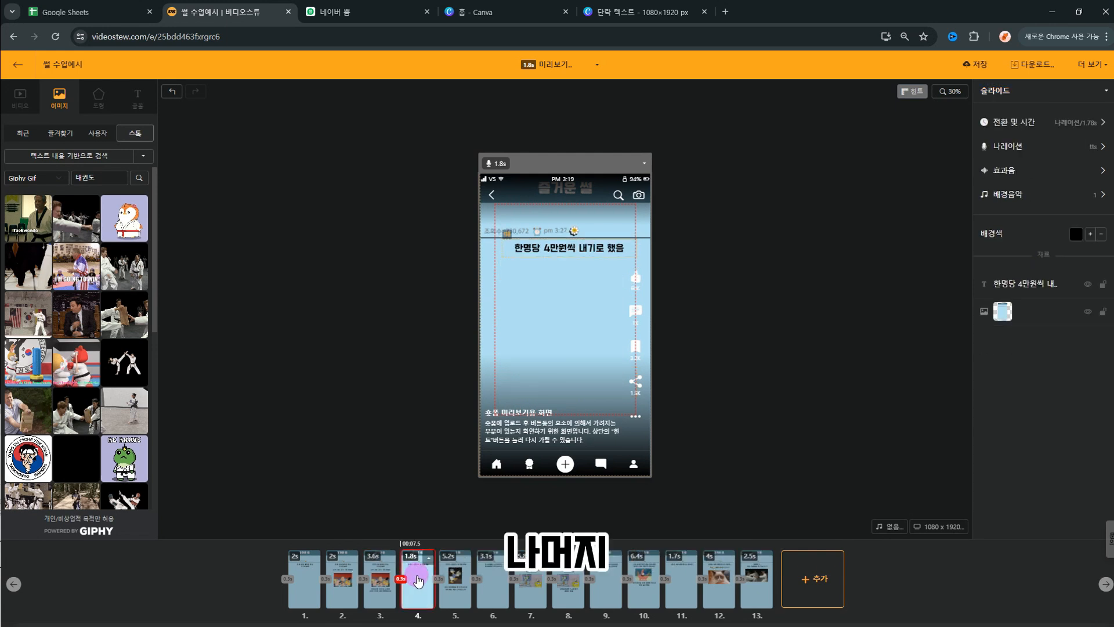
pyautogui.click(576, 253)
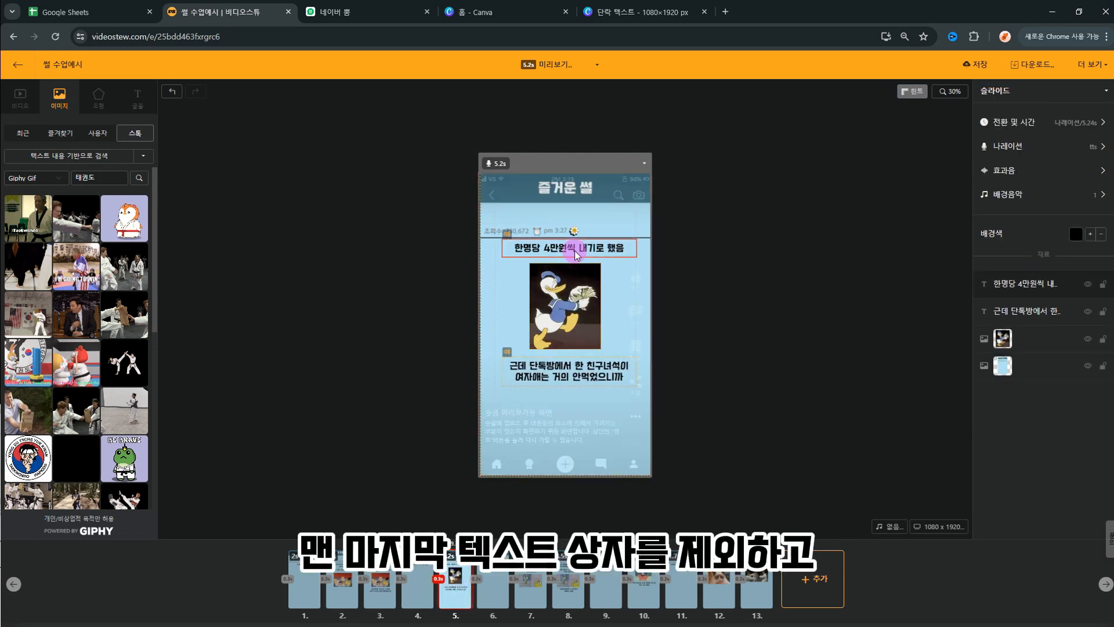
pyautogui.click(575, 251)
pyautogui.click(1064, 214)
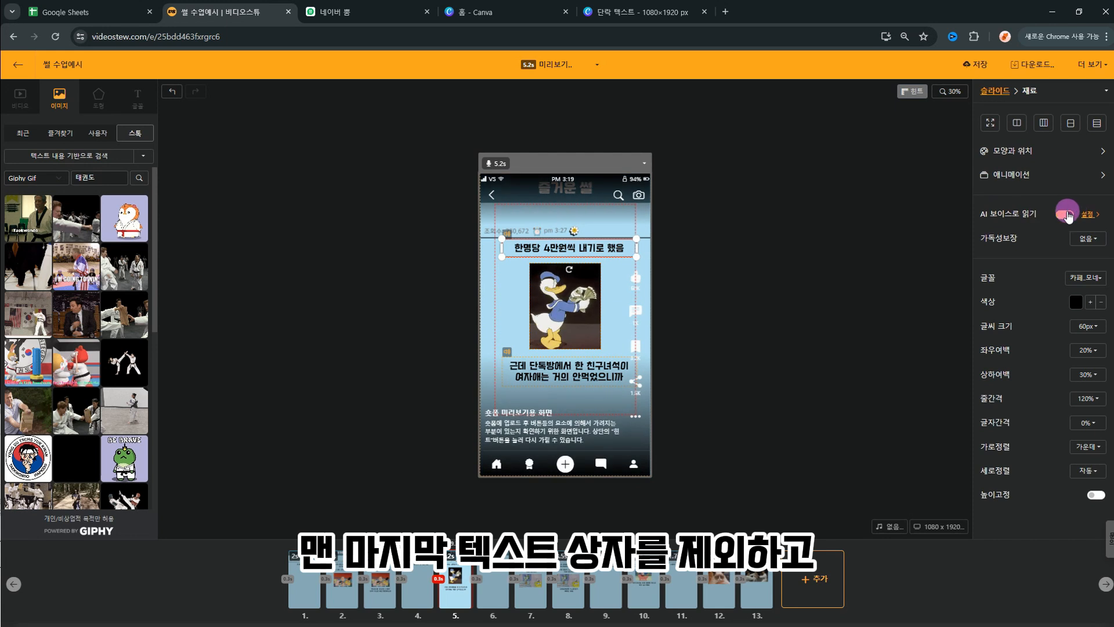
pyautogui.click(507, 583)
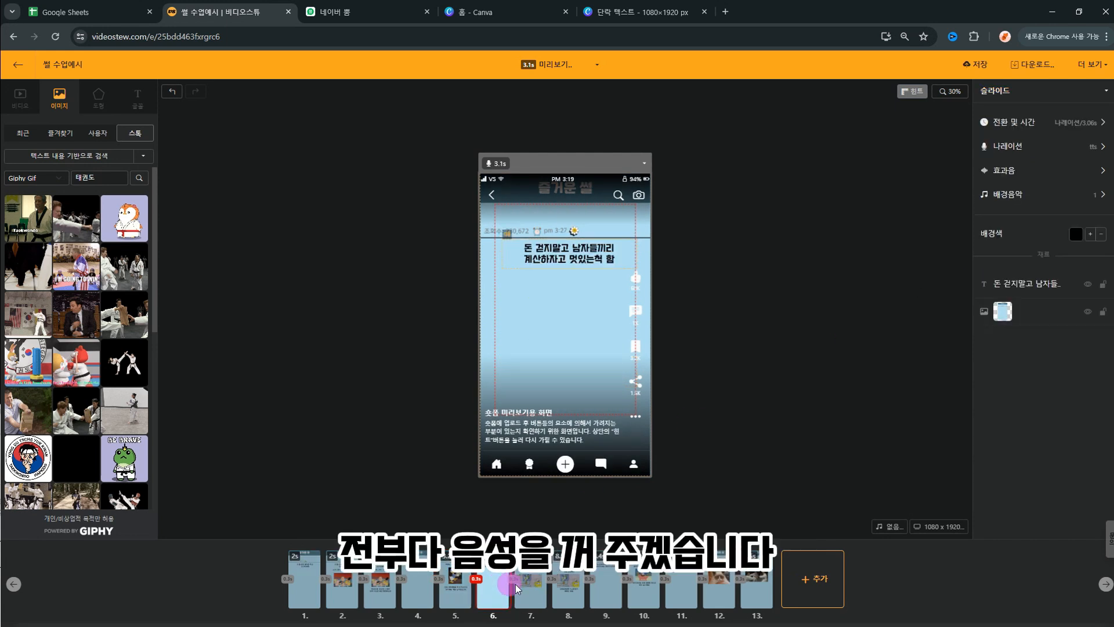
# - Set the transition effect time to 0 s for all 13 slides at once
pyautogui.click(301, 583)
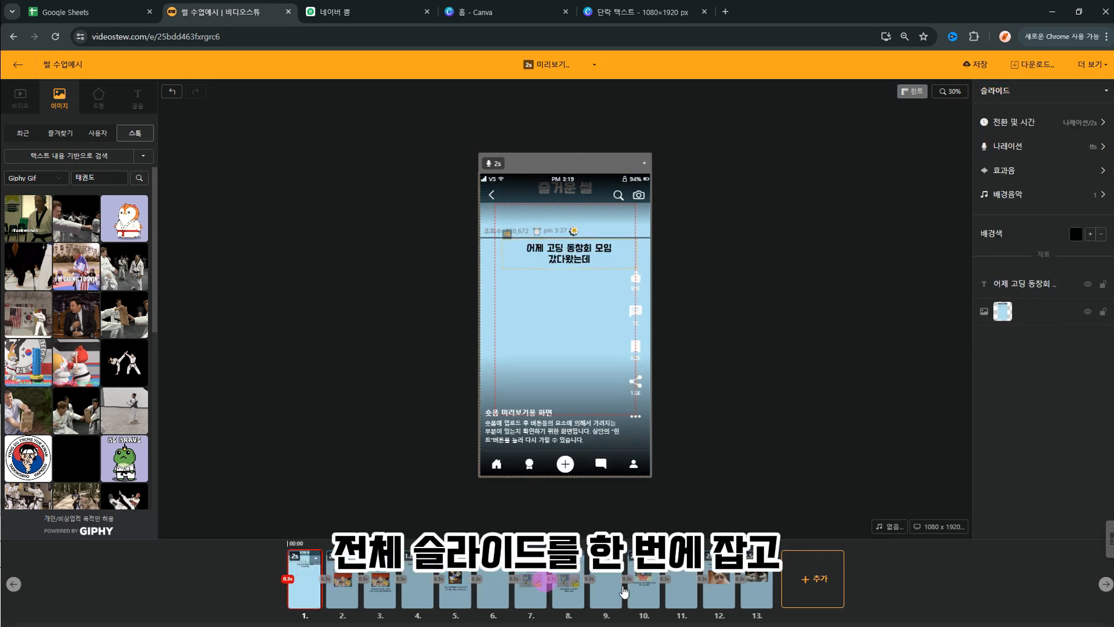
pyautogui.keyDown('shift'); pyautogui.click(762, 591); pyautogui.keyUp('shift')
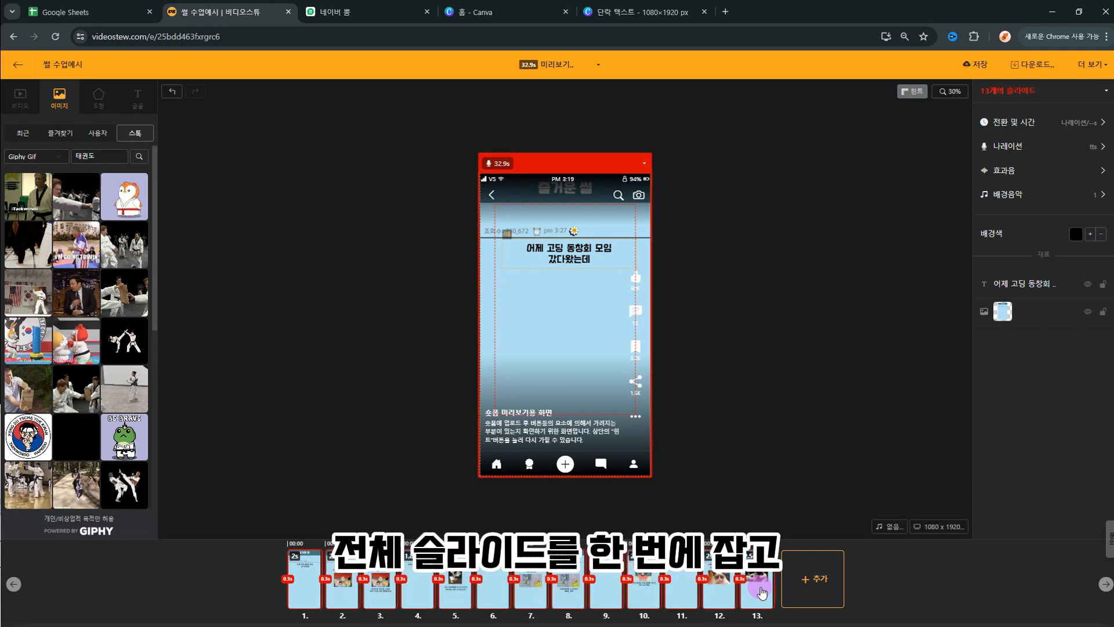
pyautogui.click(1084, 122)
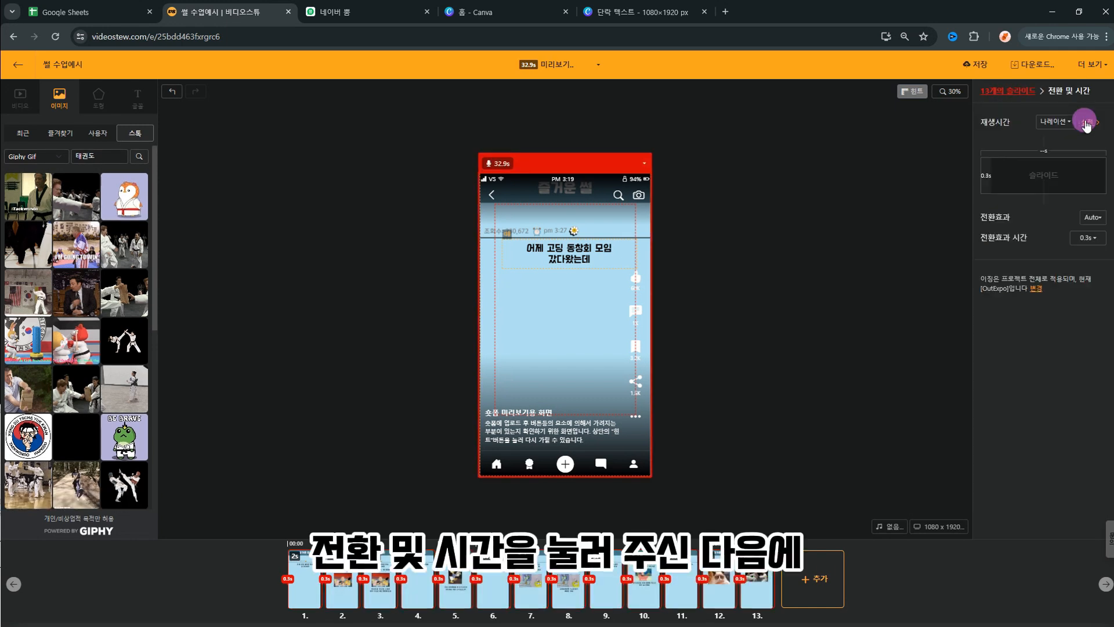
pyautogui.click(1078, 238)
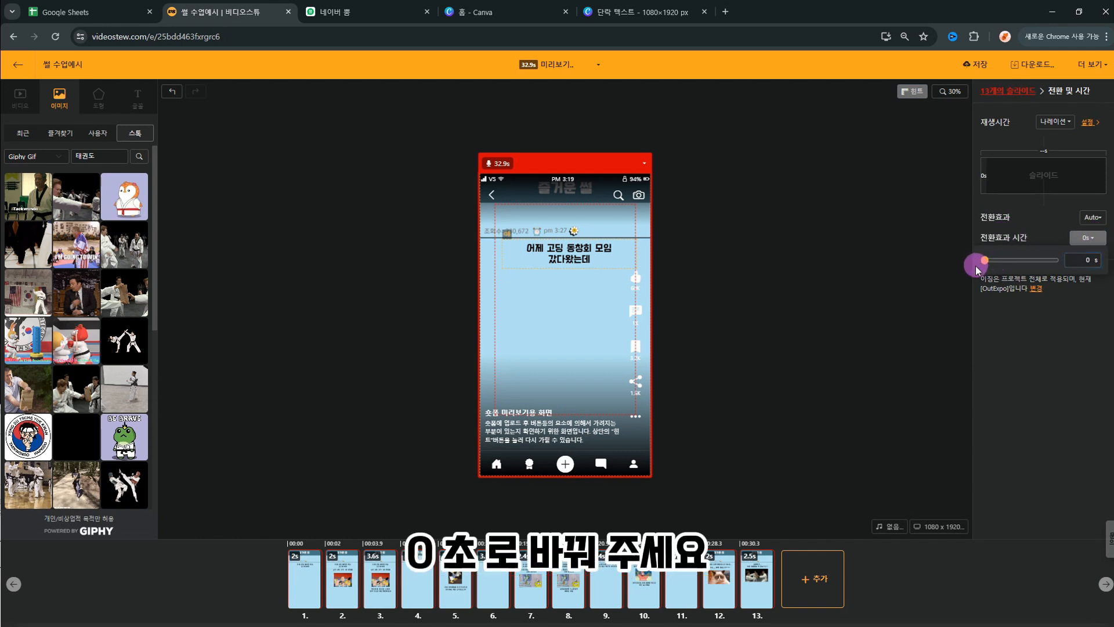
pyautogui.click(764, 395)
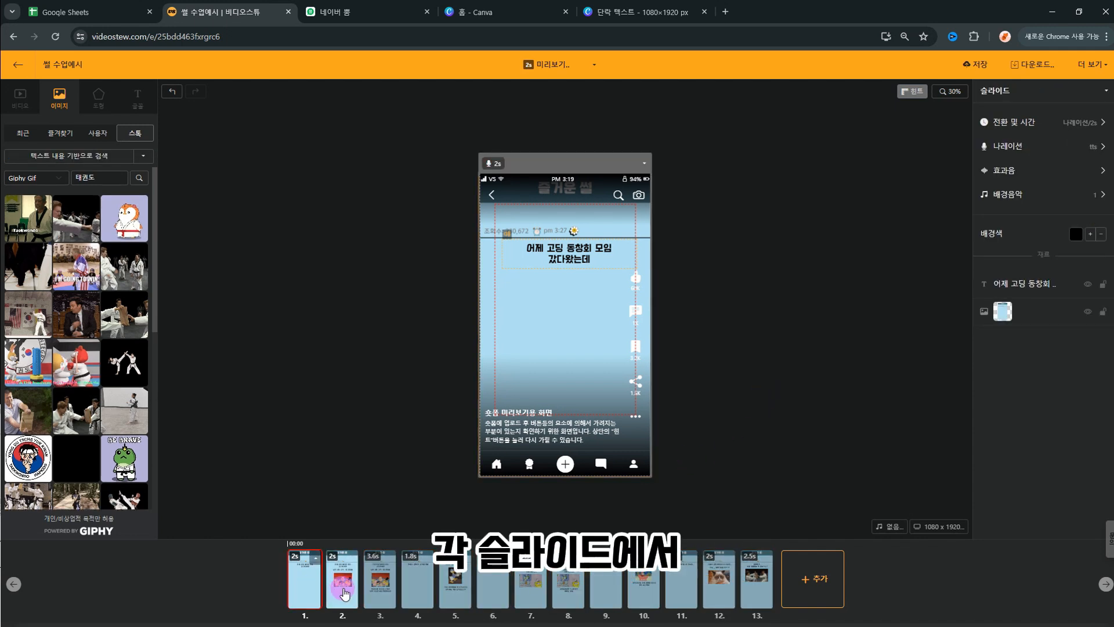
# - Apply the 슬라이딩 animation to the cartoon GIF on slide 2
pyautogui.click(344, 593)
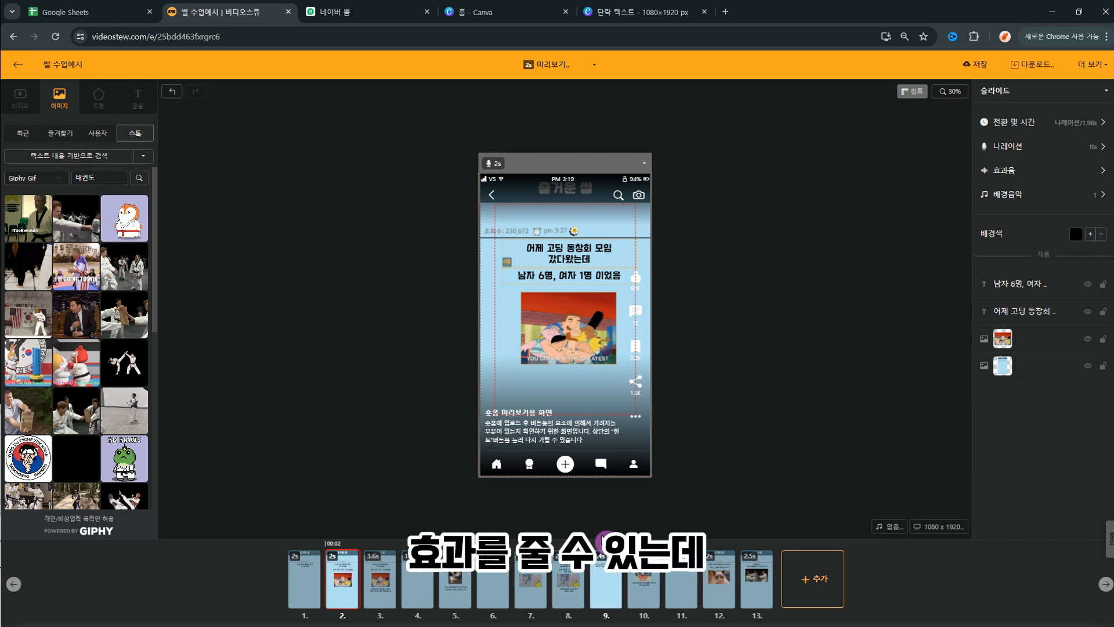
pyautogui.click(567, 334)
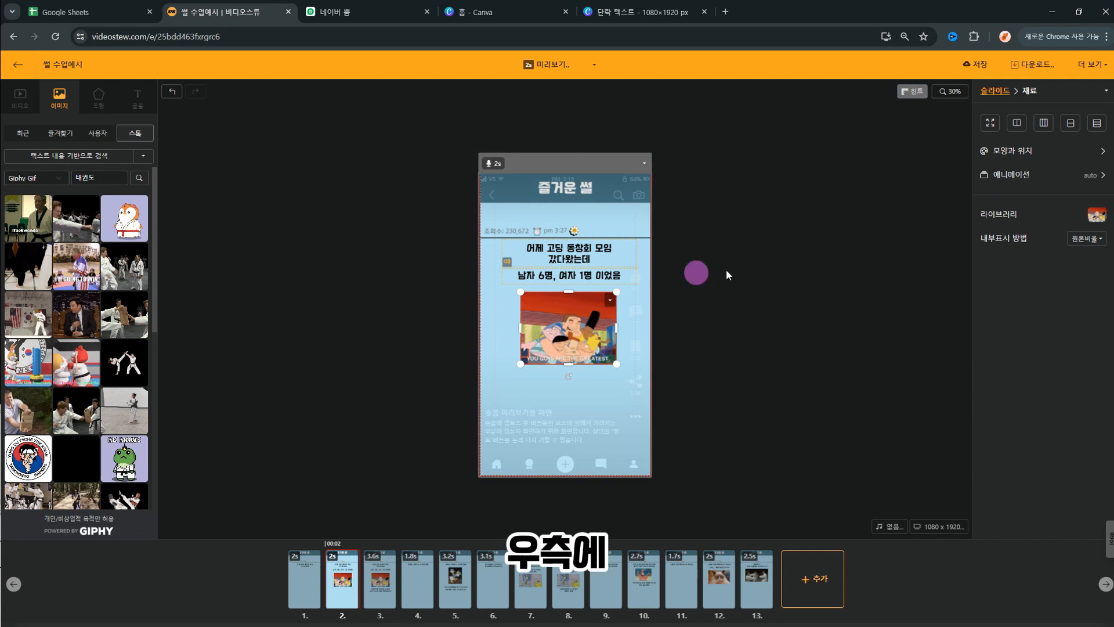
pyautogui.click(1083, 175)
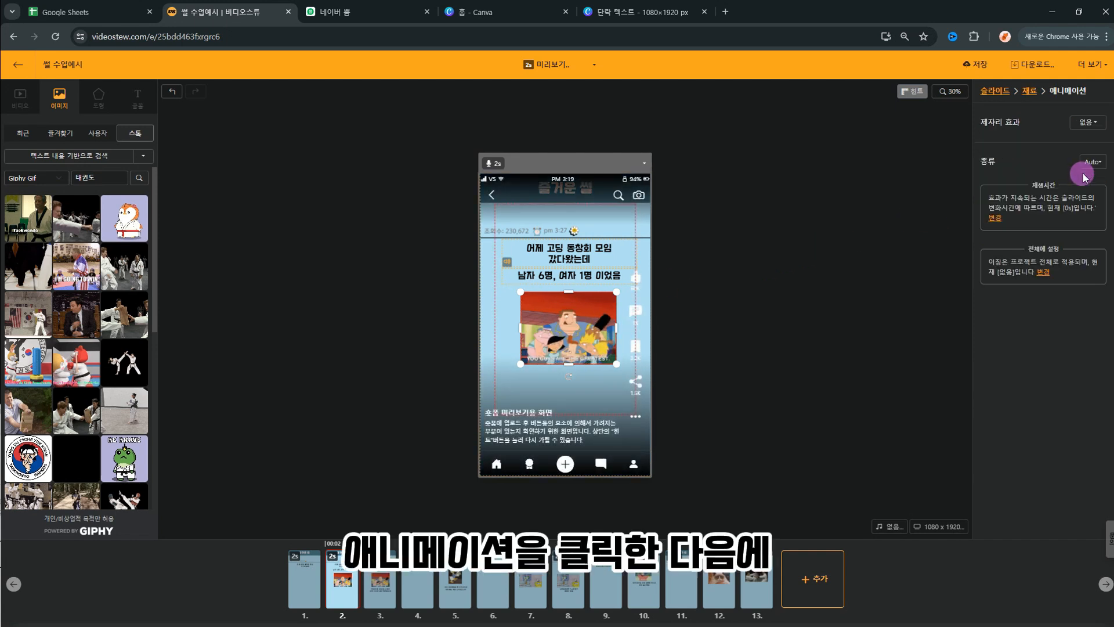
pyautogui.click(1093, 162)
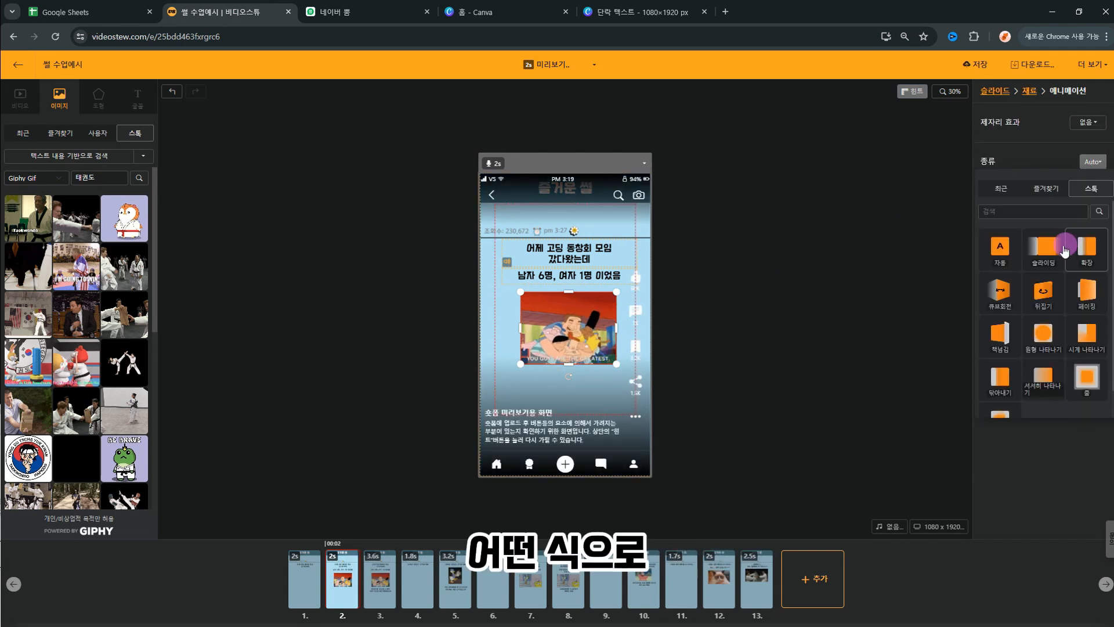
pyautogui.click(1044, 262)
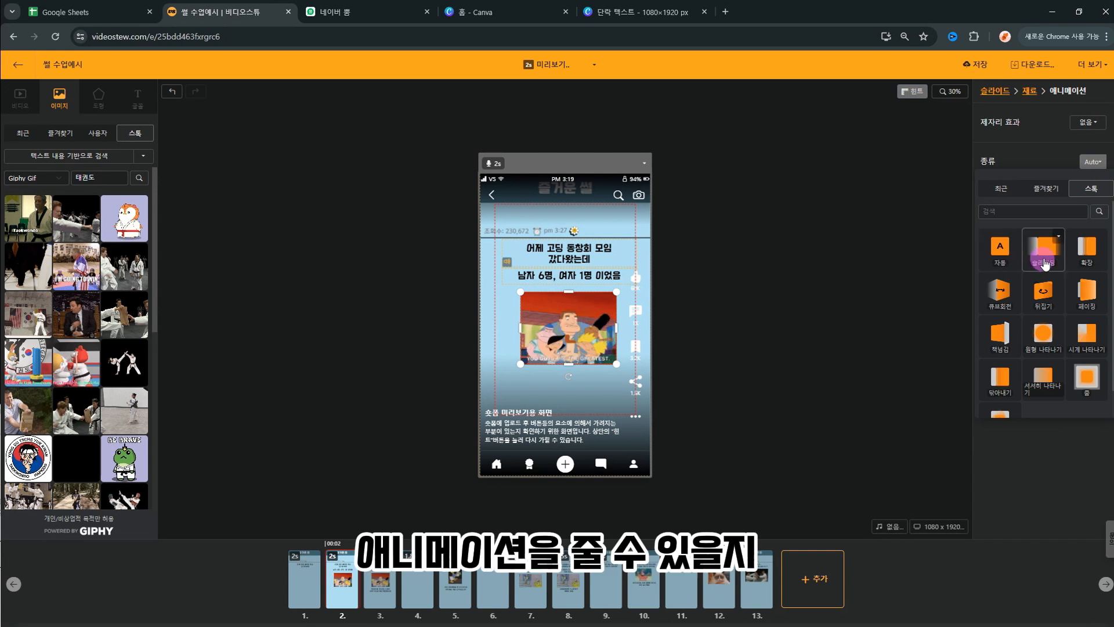
pyautogui.click(1039, 290)
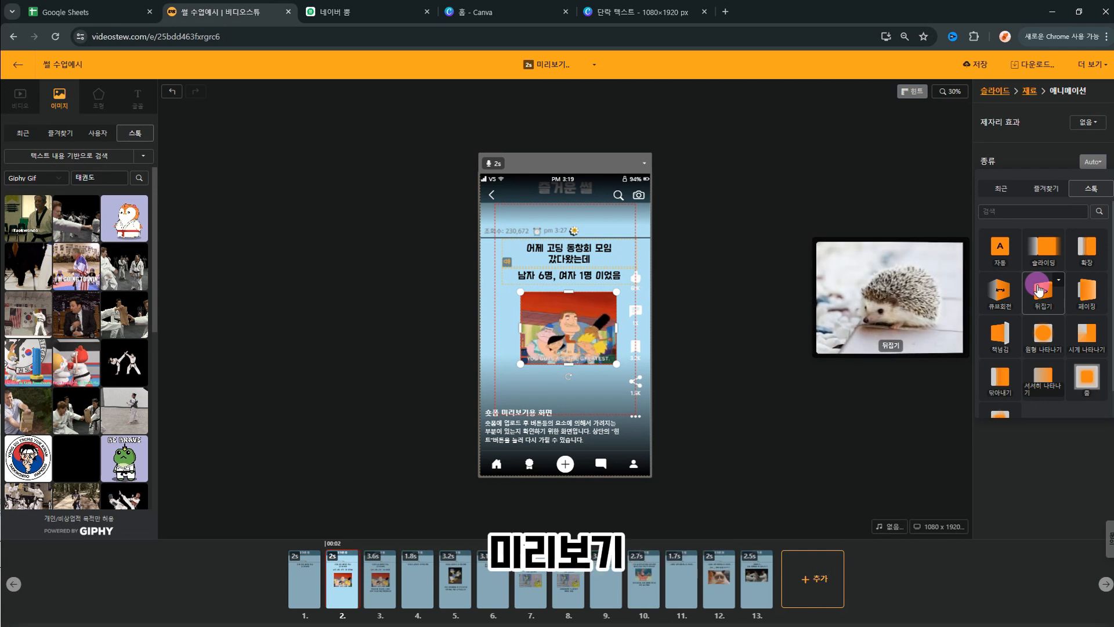
pyautogui.click(1042, 257)
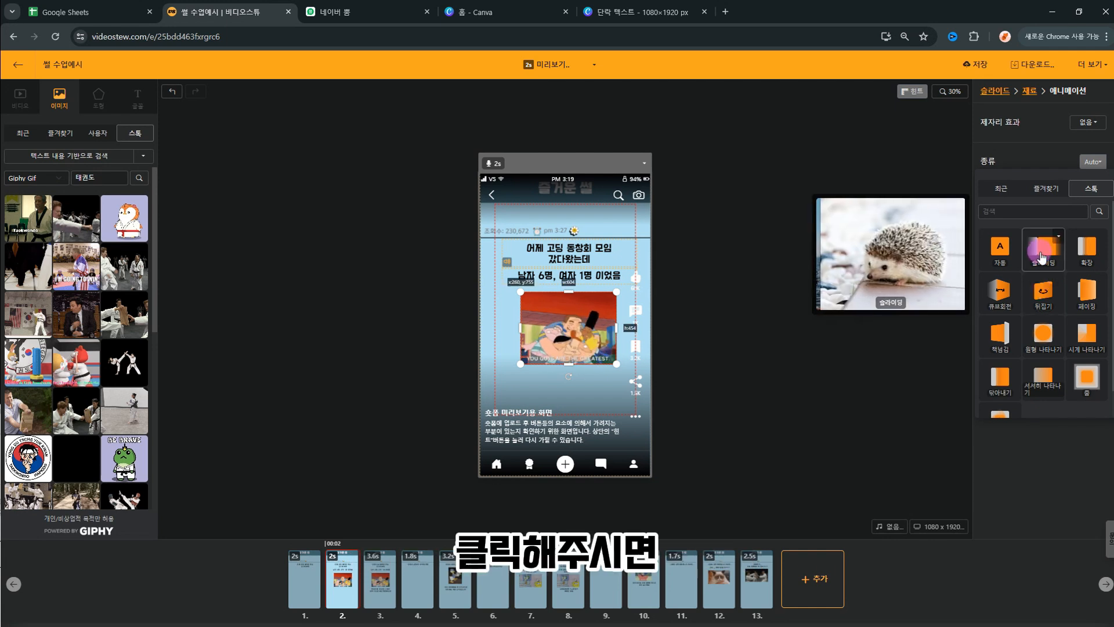
pyautogui.click(1041, 254)
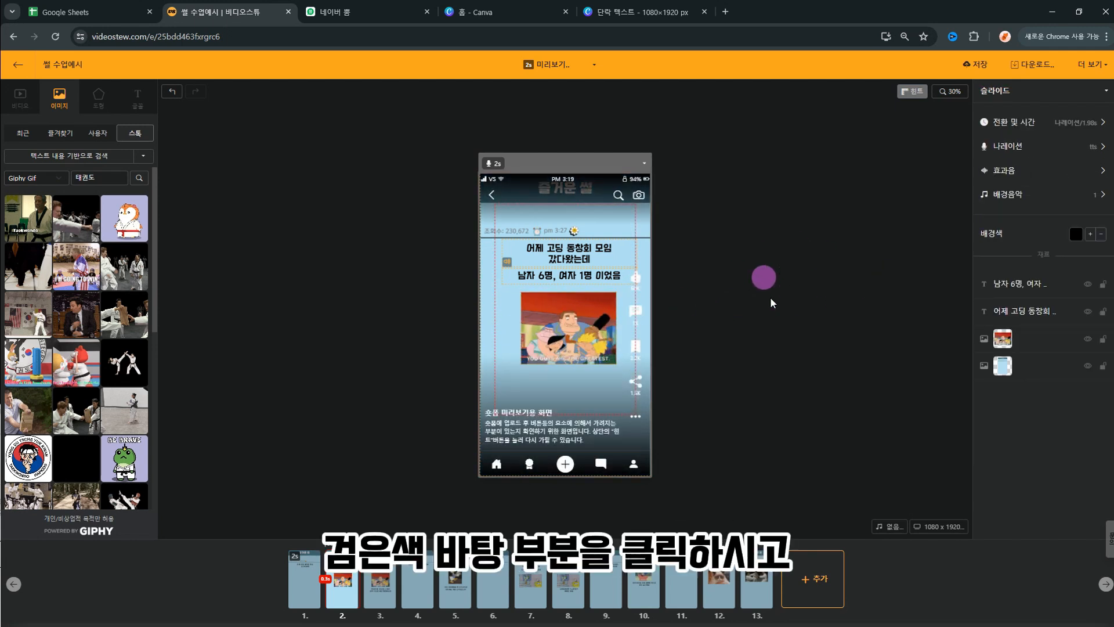
# - Audition Cartoon-category sound effects for slide 2, including Heartbeat fast and Cartoon Animal 1
pyautogui.click(1042, 173)
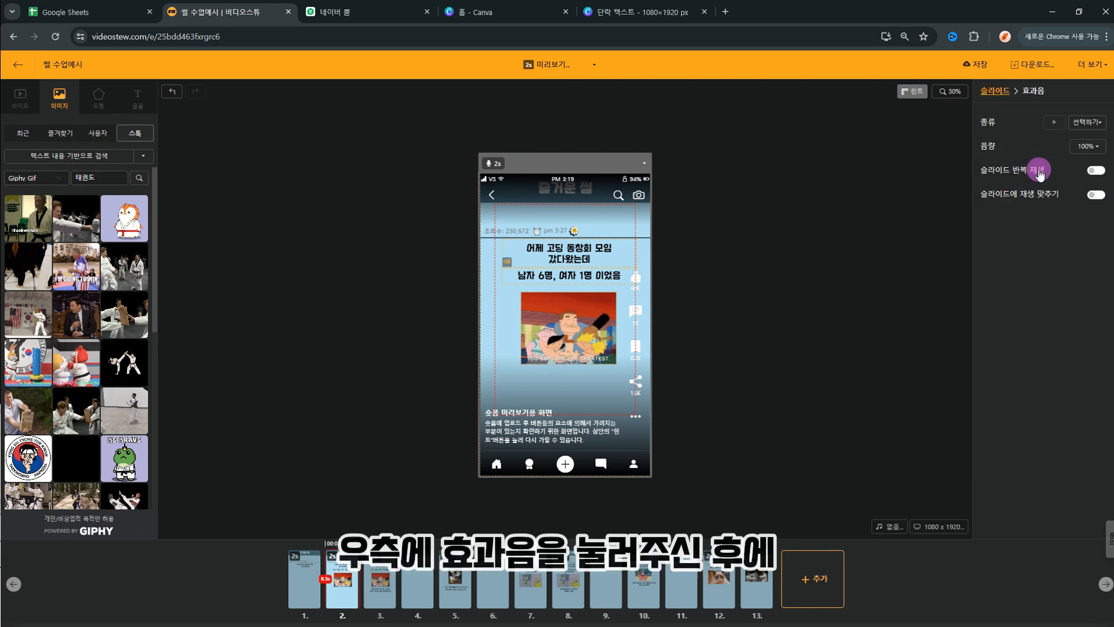
pyautogui.click(1092, 123)
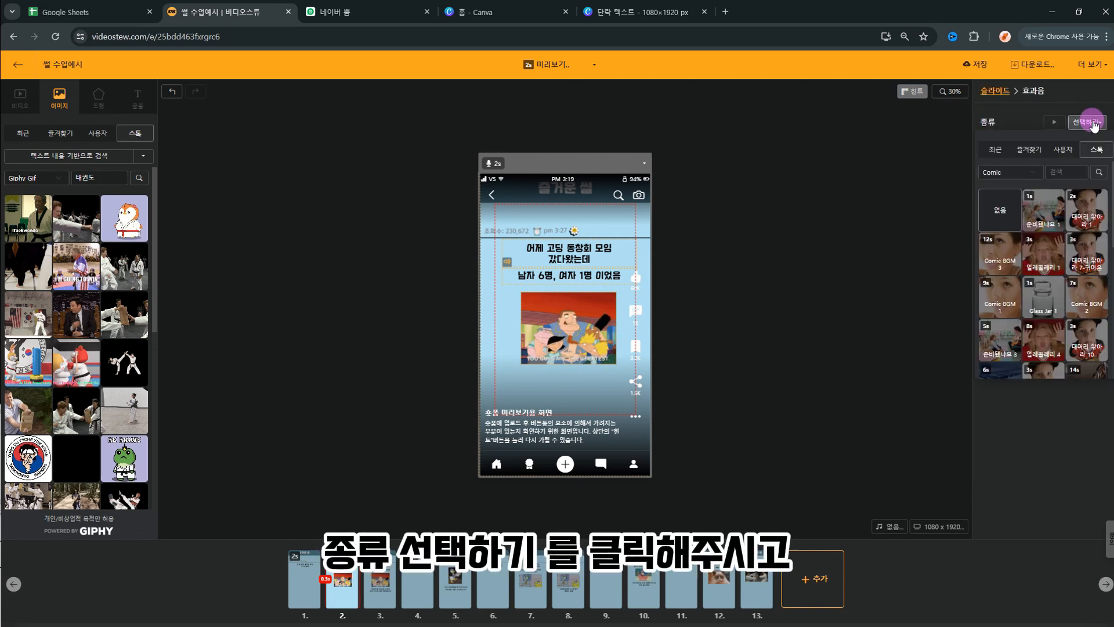
pyautogui.click(1034, 173)
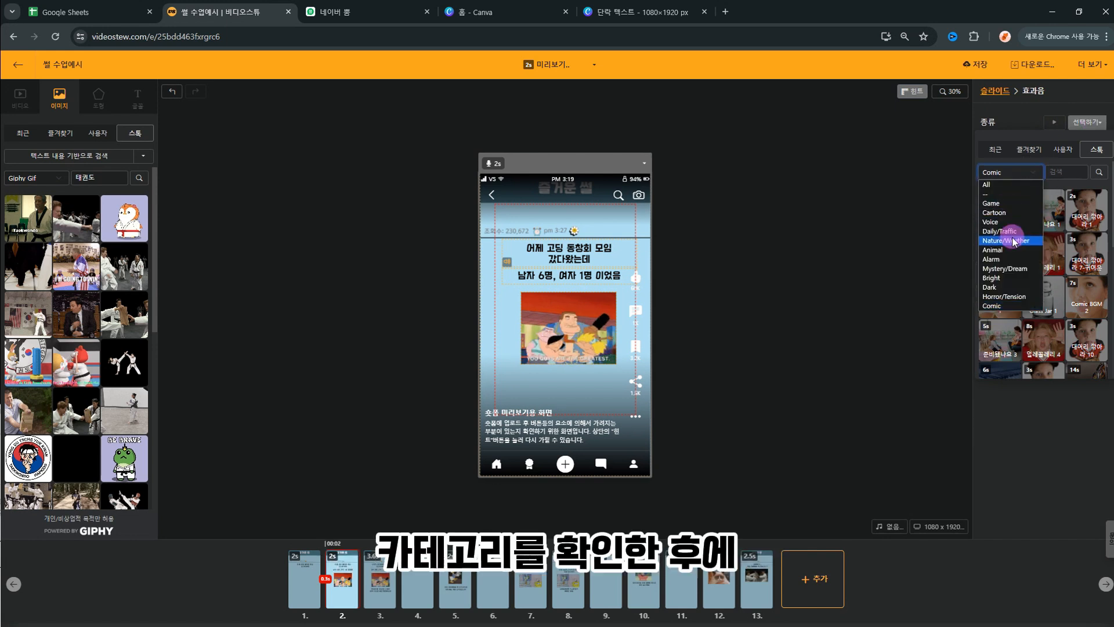
pyautogui.click(994, 212)
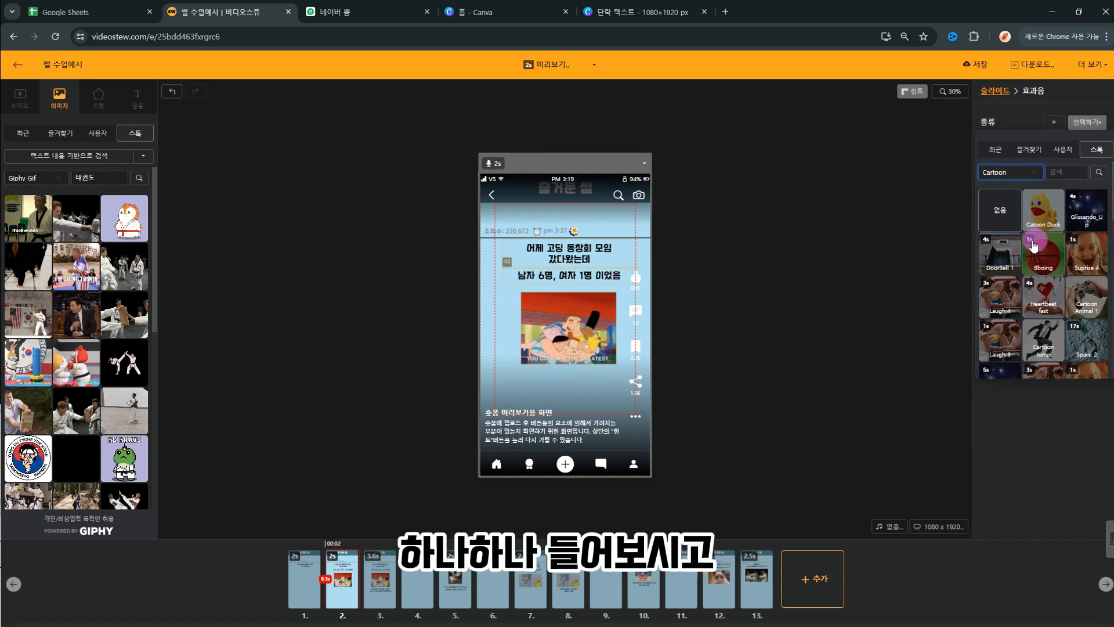
pyautogui.click(1039, 299)
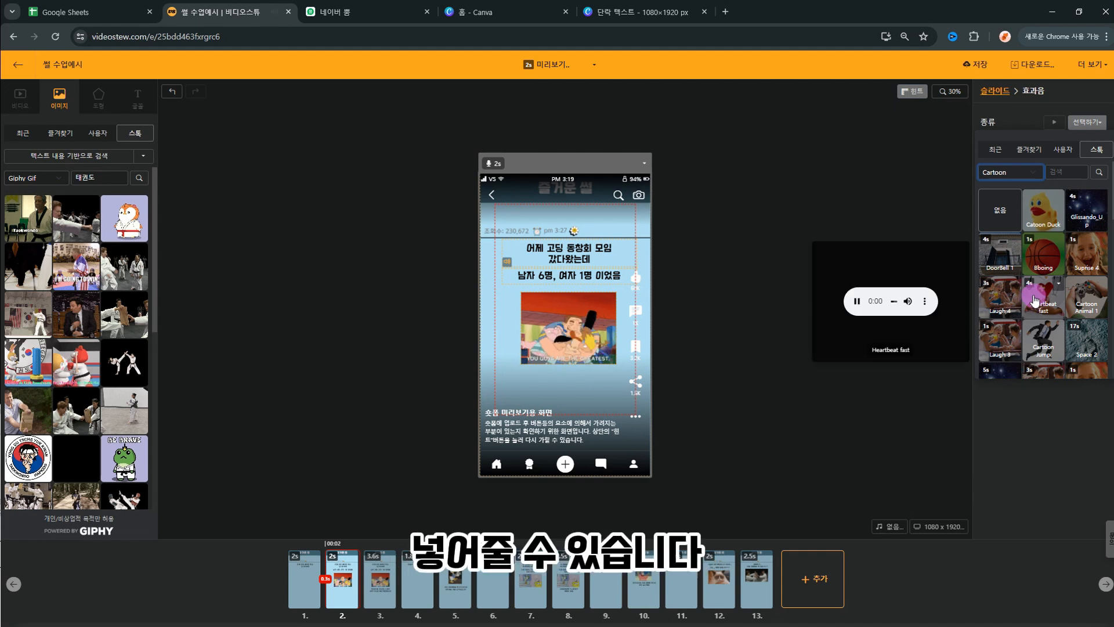
pyautogui.click(1082, 301)
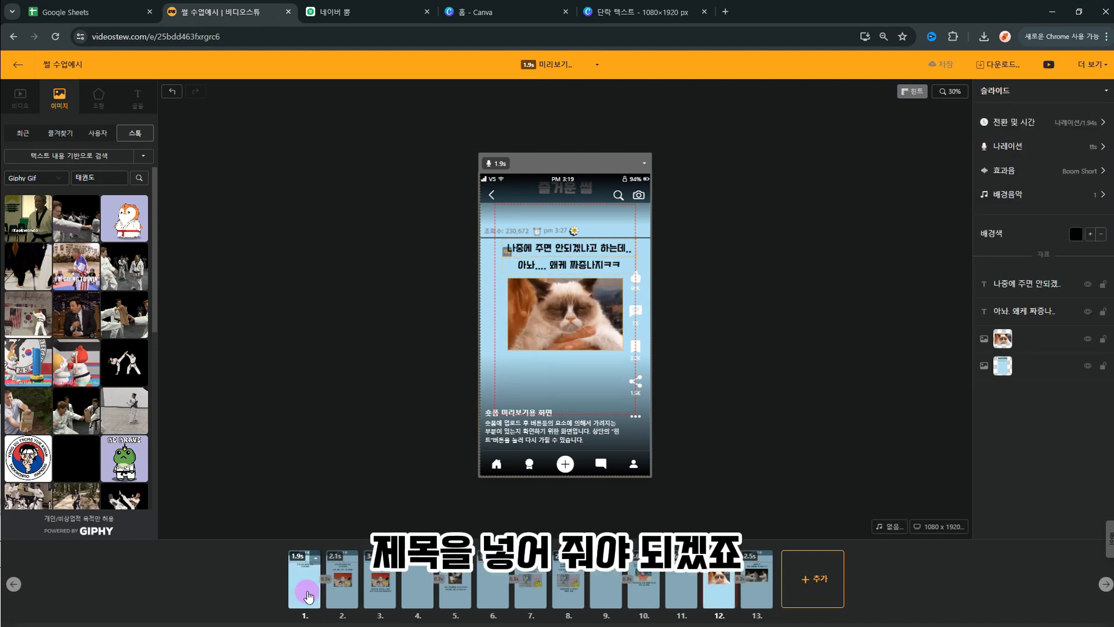
# - Duplicate slide 1's caption above the divider line across all 13 slides and change the copy to the title 이런친구 손절 해야하는거임?
pyautogui.click(308, 596)
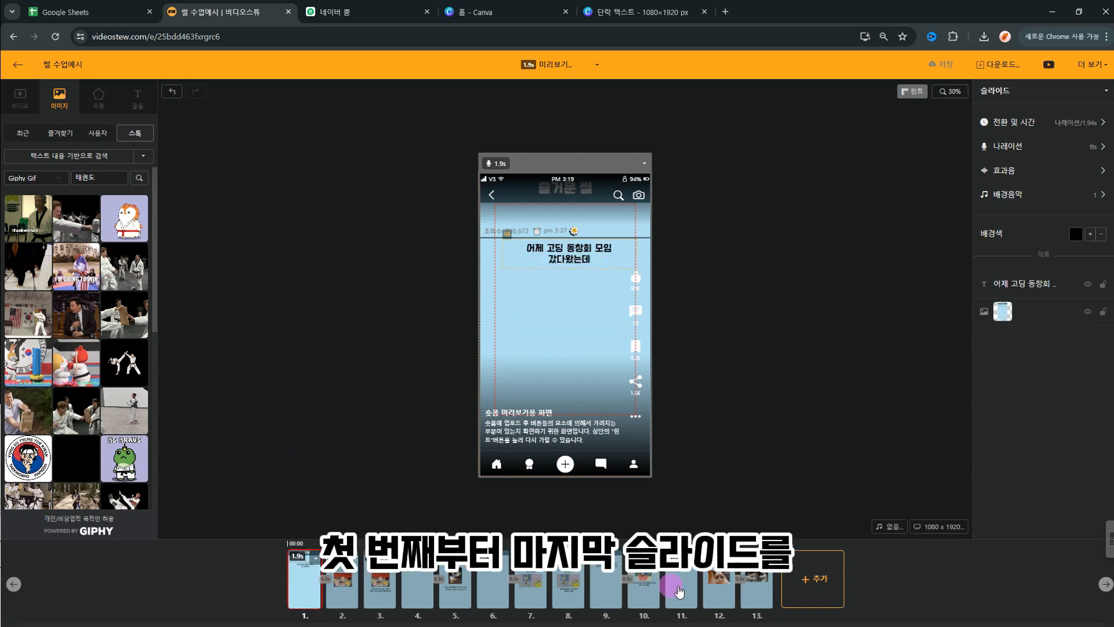
pyautogui.keyDown('shift'); pyautogui.click(751, 586); pyautogui.keyUp('shift')
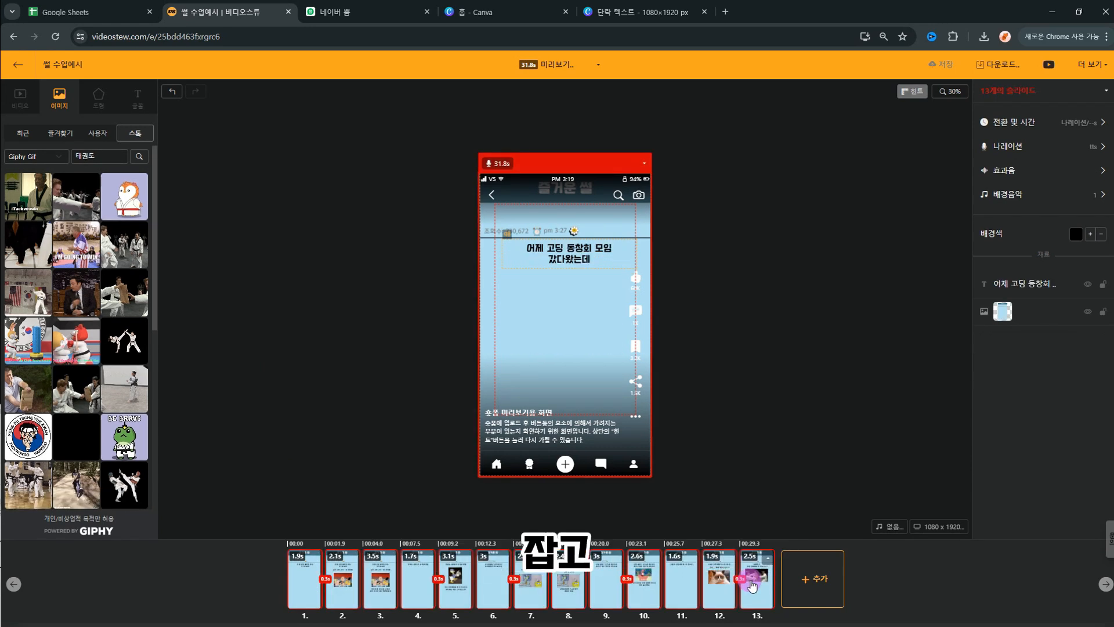
pyautogui.click(568, 259)
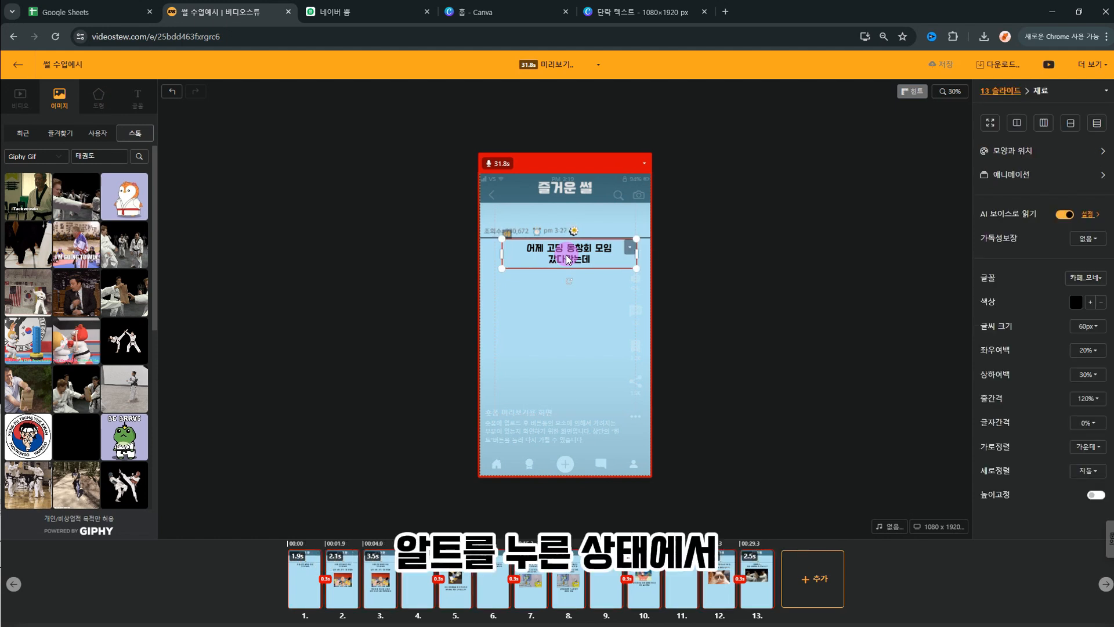
pyautogui.moveTo(568, 260); pyautogui.dragTo(568, 226)
pyautogui.click(593, 226)
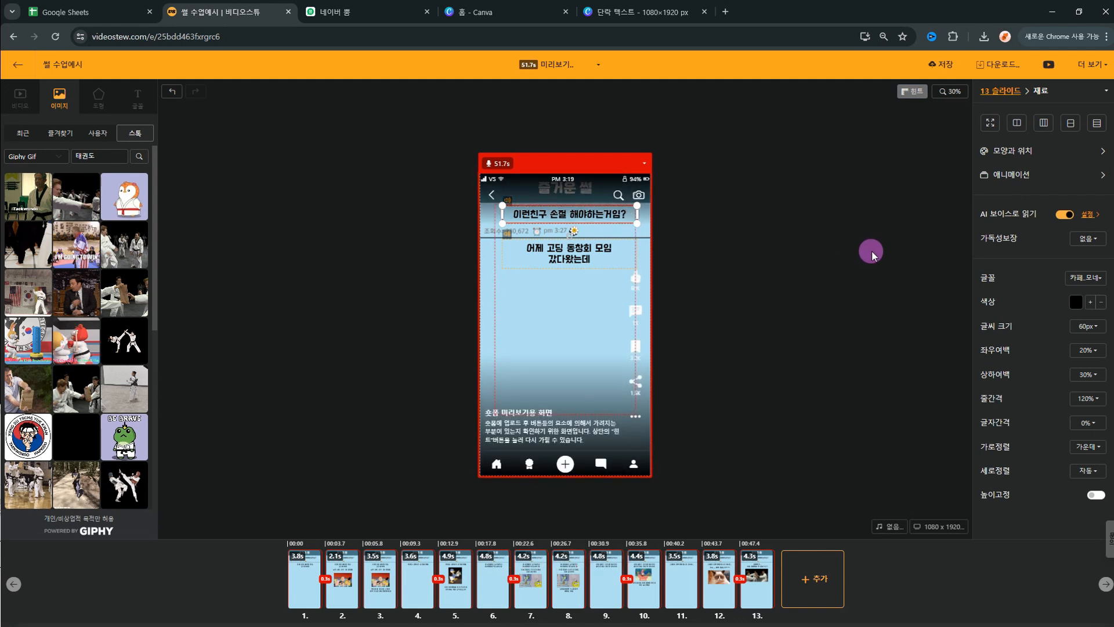
# - Set the title's font to 노토 세리프 and its text size to 64px across all 13 slides
pyautogui.click(1101, 278)
pyautogui.scroll(-3, 1044, 406)
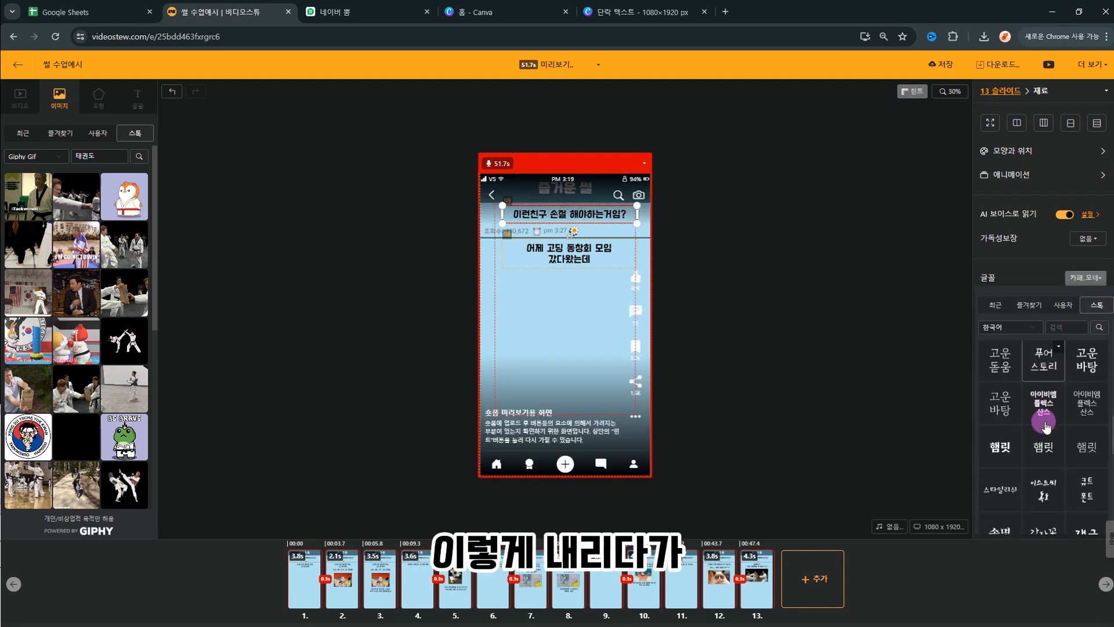
pyautogui.click(1009, 401)
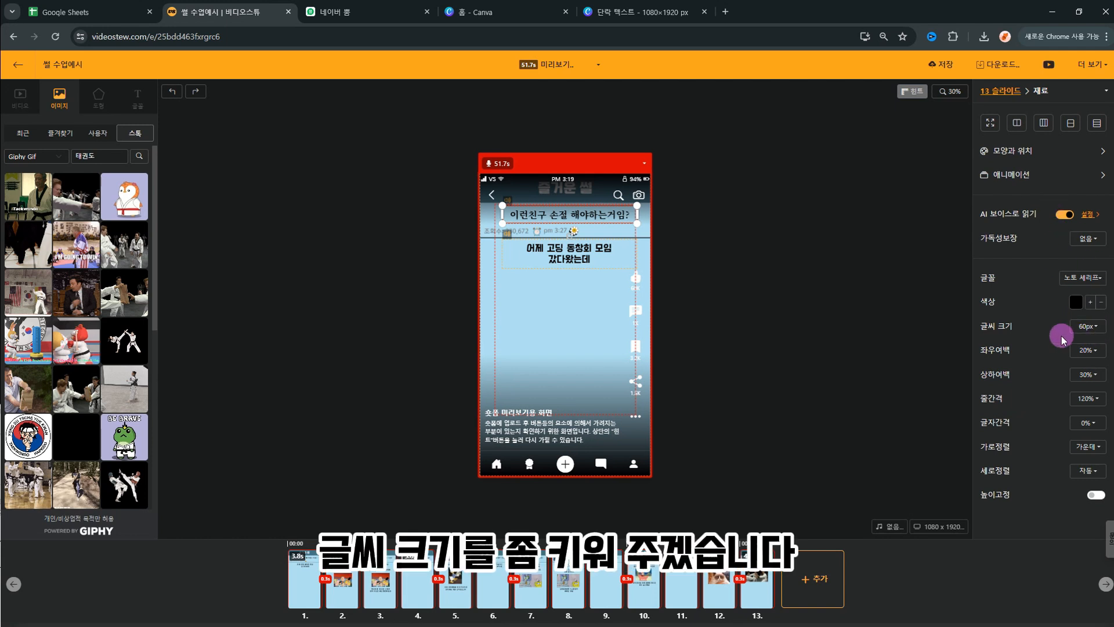
pyautogui.click(1087, 326)
pyautogui.moveTo(1001, 348); pyautogui.dragTo(1002, 348)
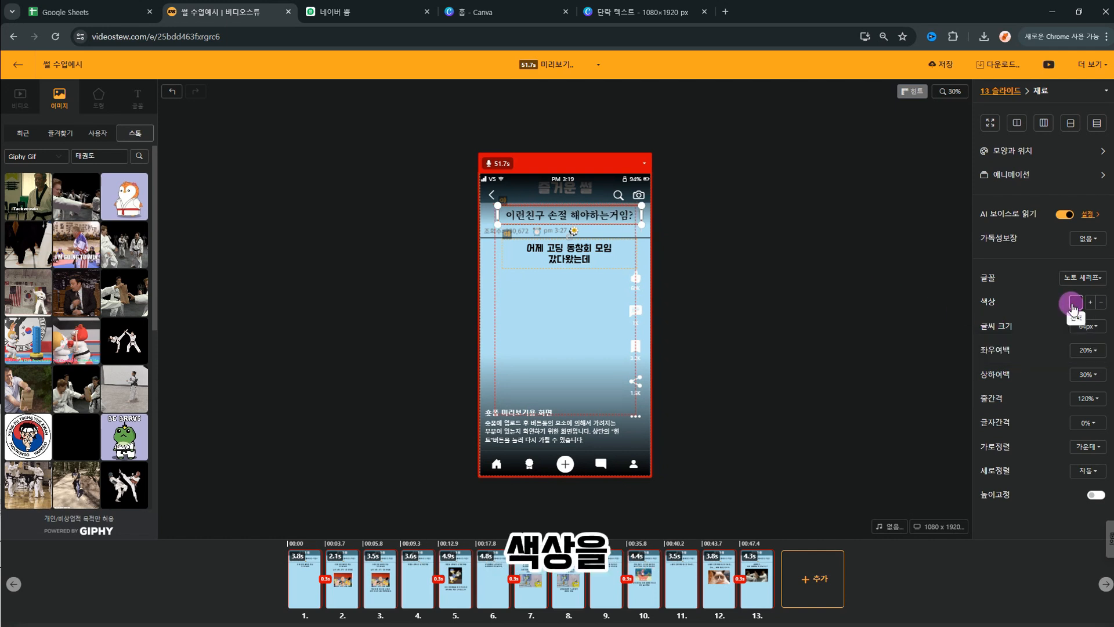
# - Color the title text red and give it a yellow 외곽선 outline with a thickness of 9%
pyautogui.click(1075, 302)
pyautogui.scroll(-3, 1060, 427)
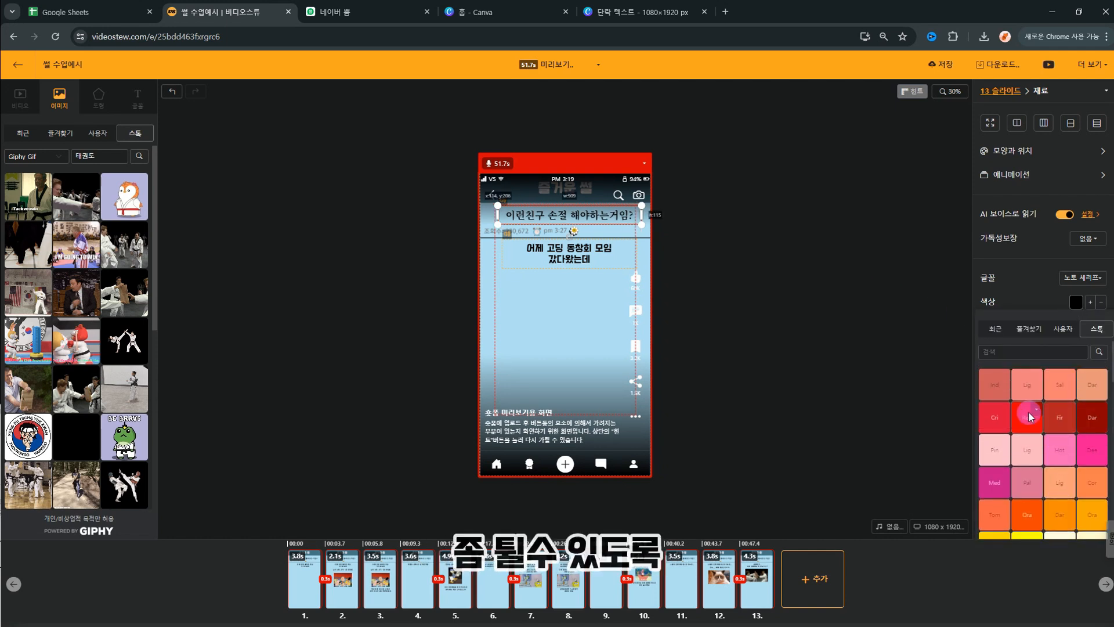
pyautogui.click(1029, 417)
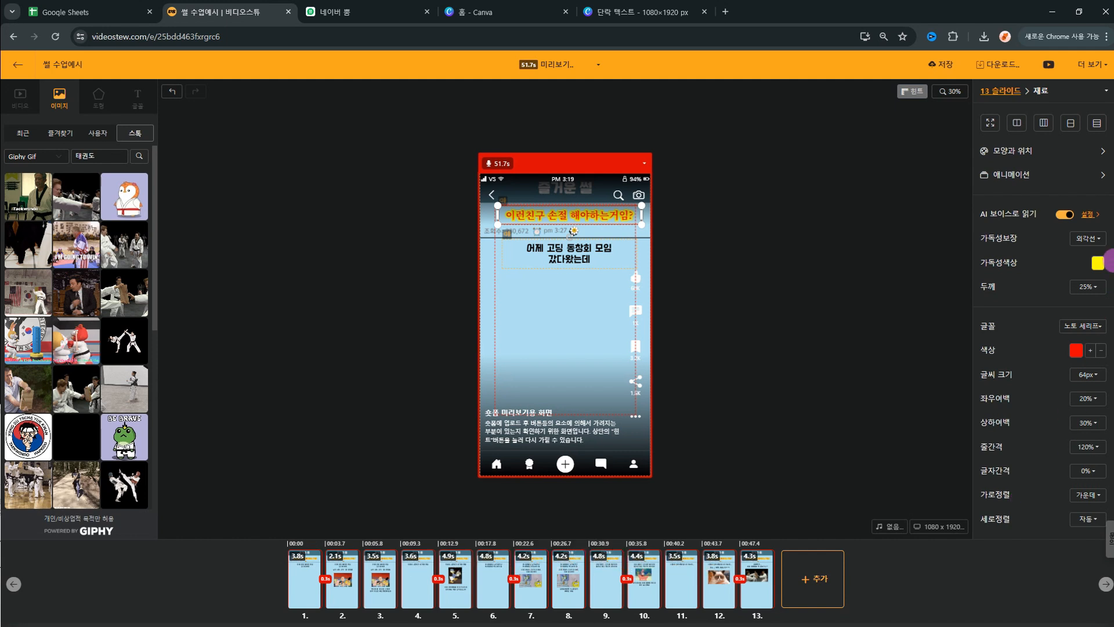
pyautogui.click(1083, 287)
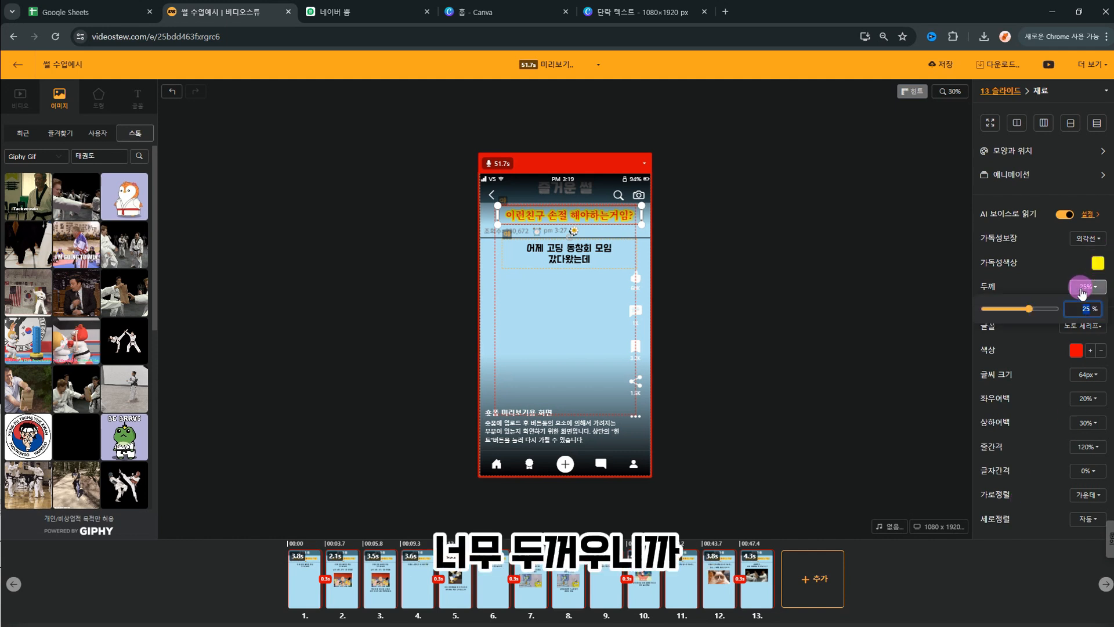
pyautogui.write('15')
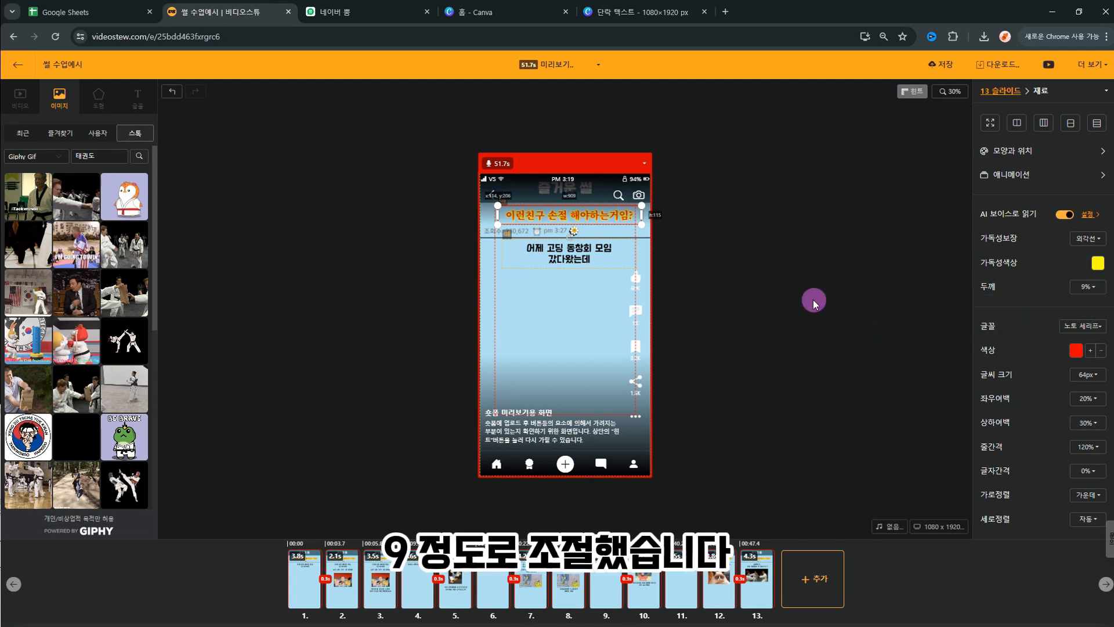
pyautogui.click(857, 398)
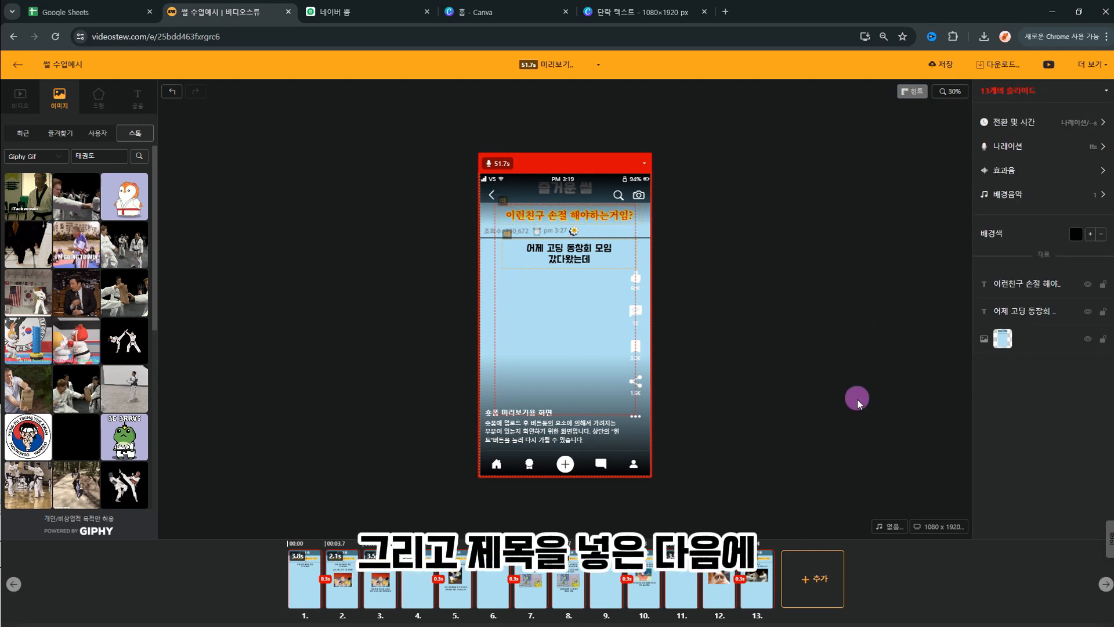
# - Turn off AI 보이스로 읽기 for the title text on all 13 slides
pyautogui.click(596, 219)
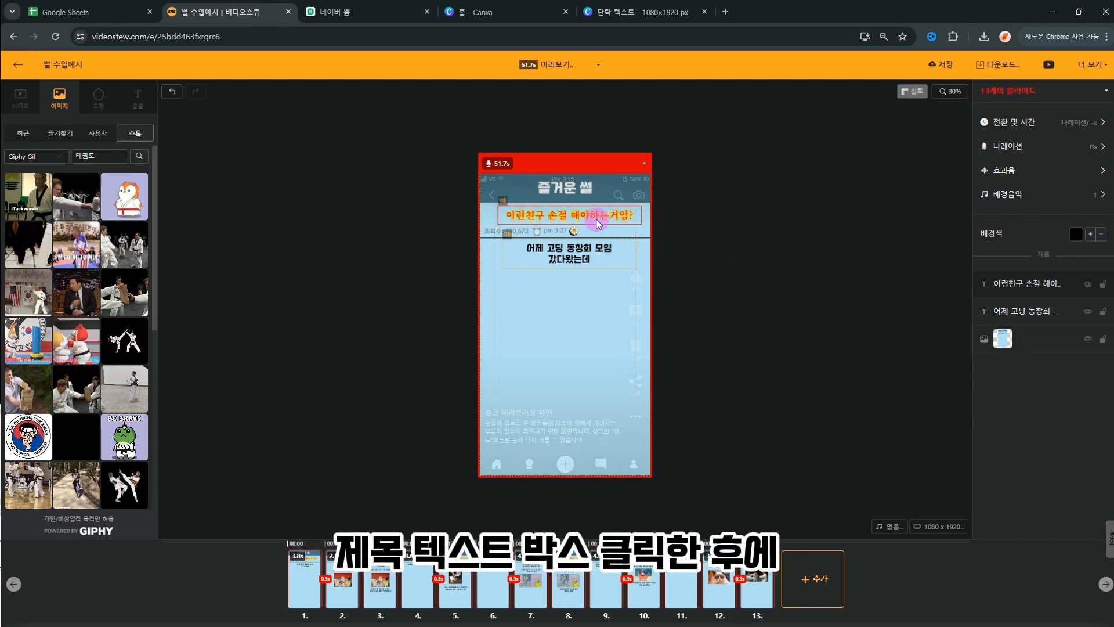
pyautogui.click(596, 218)
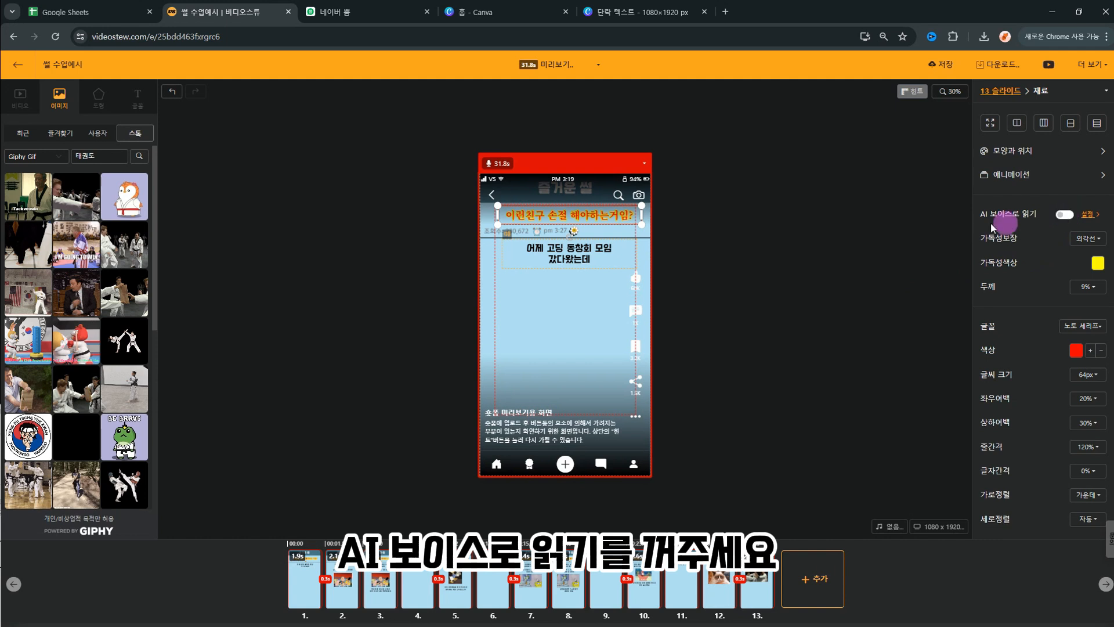
pyautogui.click(835, 255)
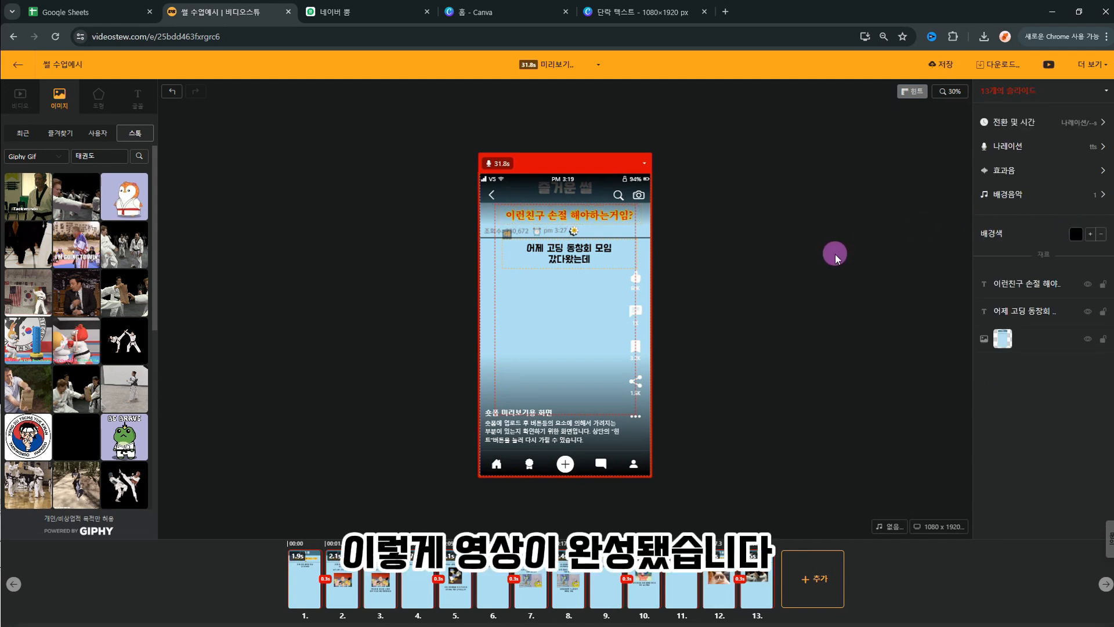